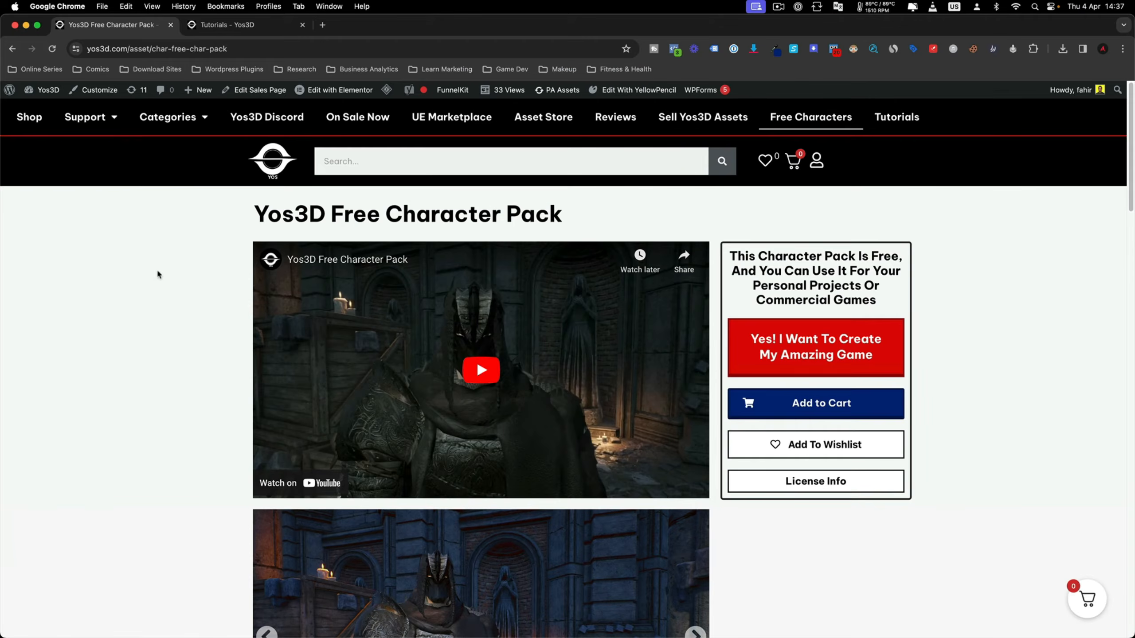
Step: Examine the Yos3D Free Character Pack page, including its image gallery, supported software and technical information
scroll(147, 271, "down", 1)
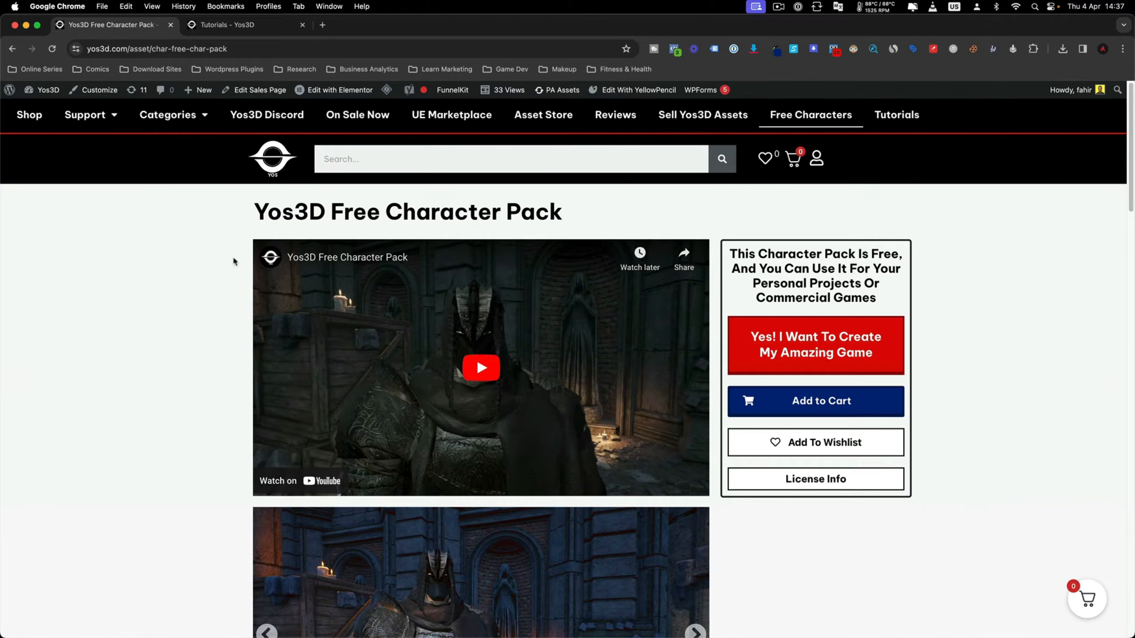
scroll(230, 264, "down", 7)
left_click(693, 336)
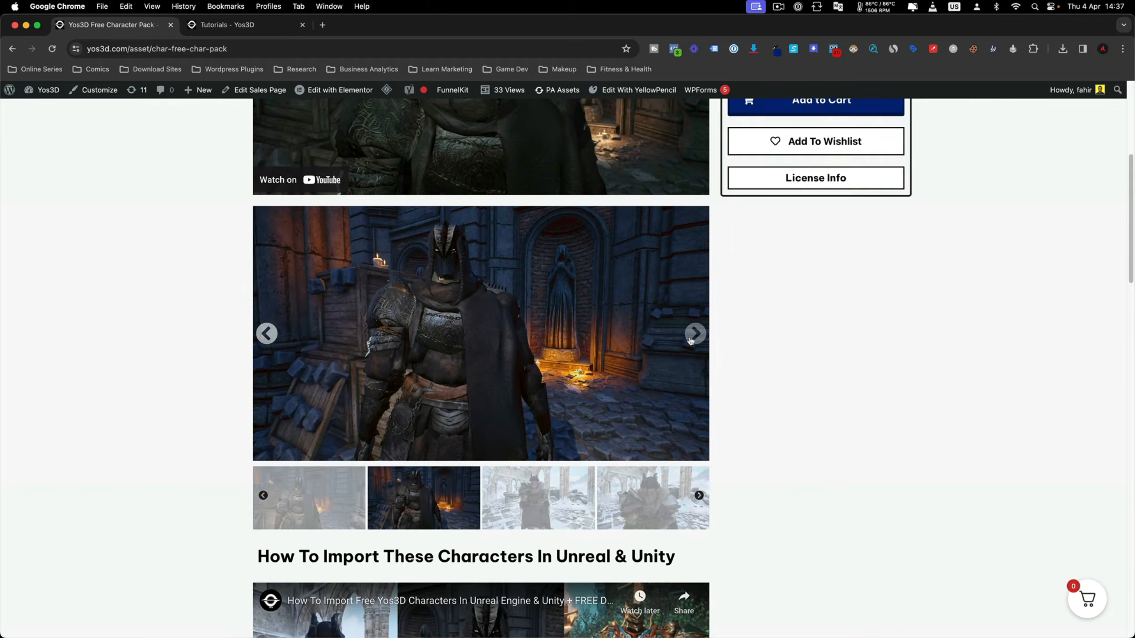
left_click(690, 340)
left_click(690, 339)
left_click(690, 340)
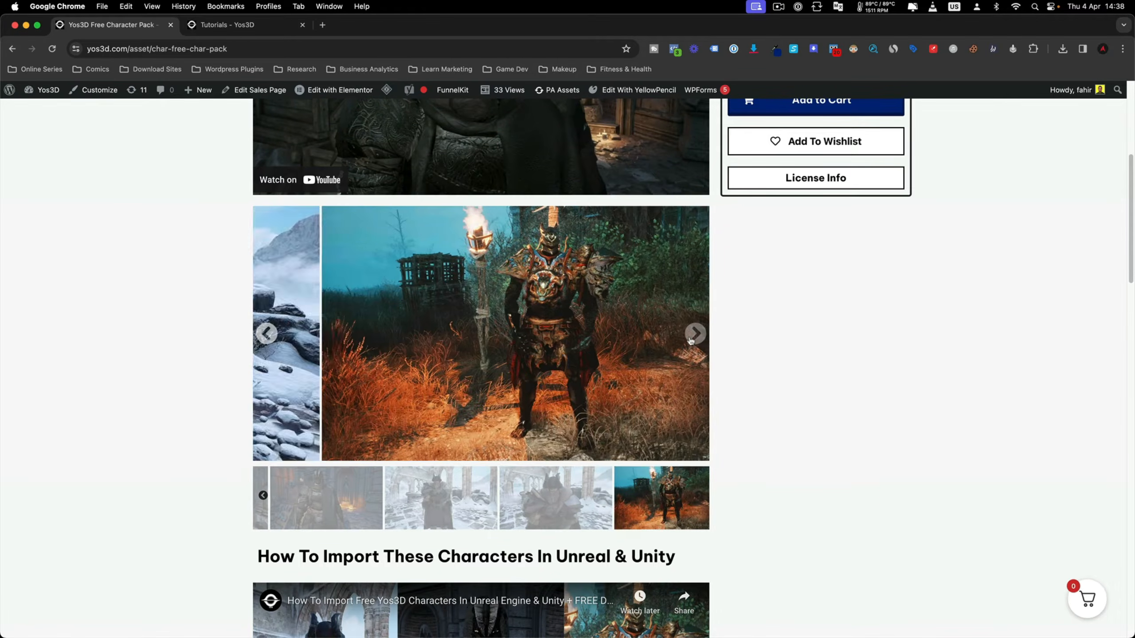
left_click(691, 338)
left_click(693, 332)
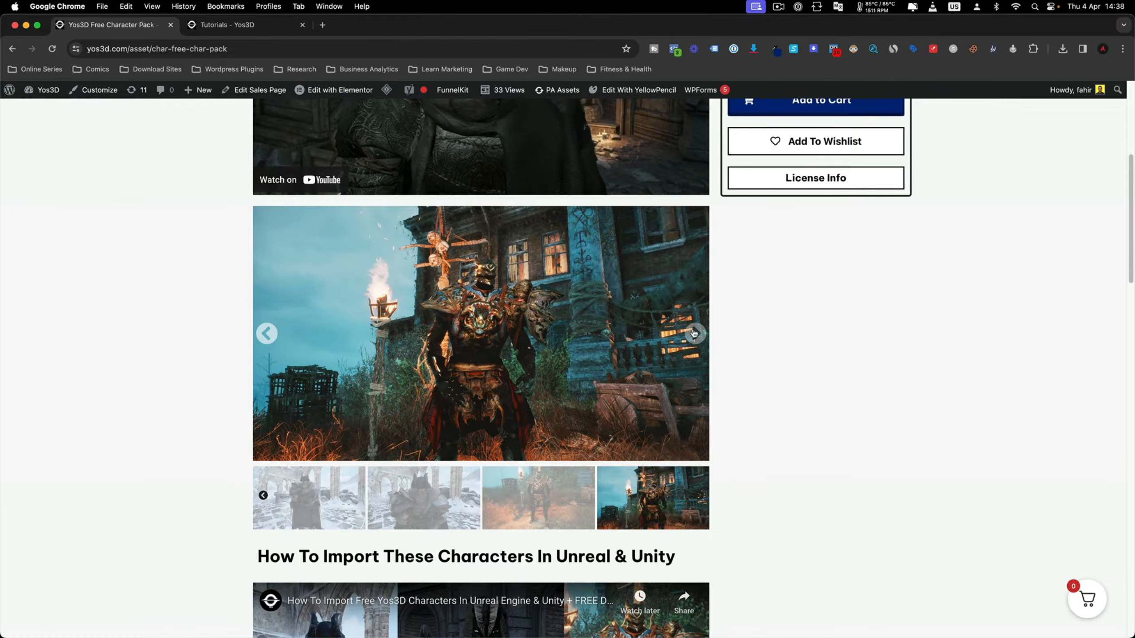
scroll(183, 314, "down", 15)
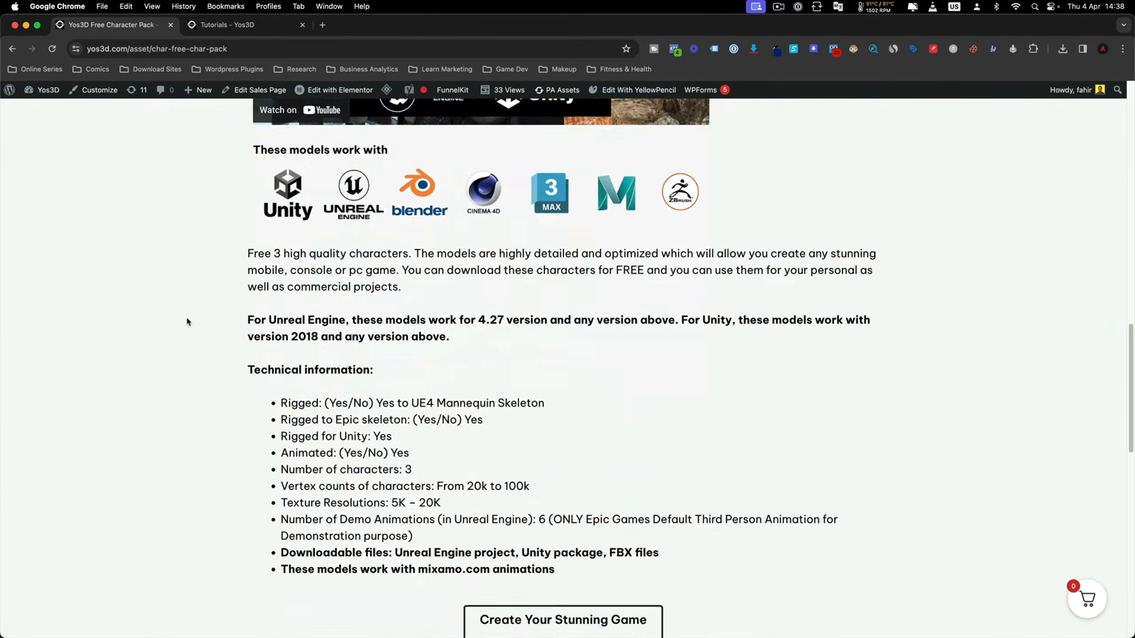
scroll(186, 321, "up", 15)
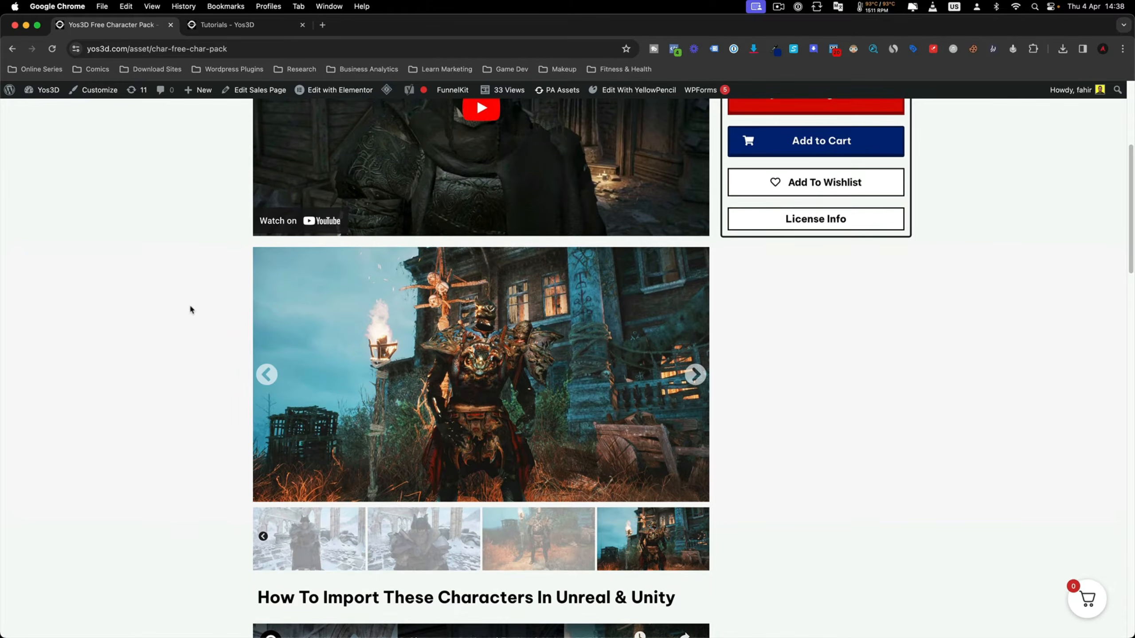
scroll(189, 310, "up", 5)
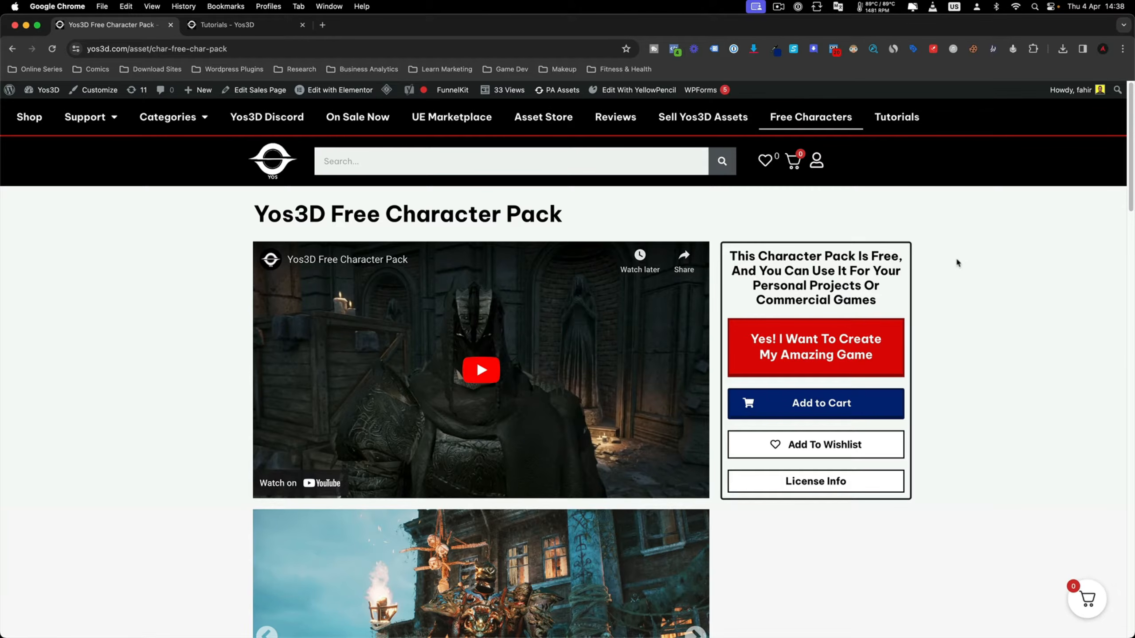
scroll(965, 261, "down", 1)
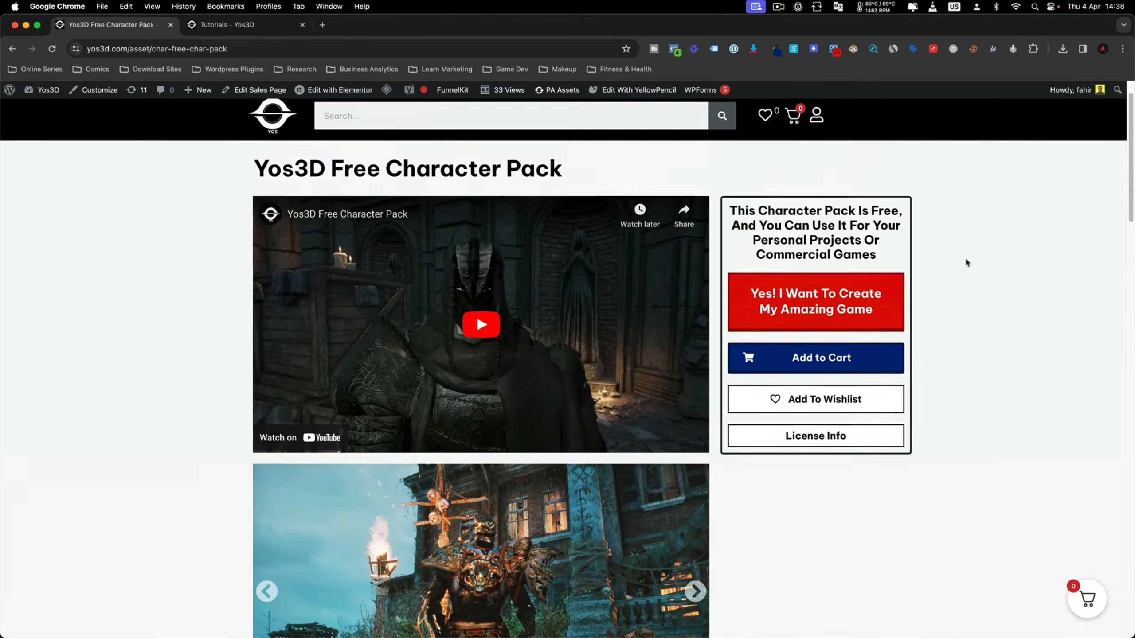
scroll(965, 261, "up", 1)
Step: Examine the Yos3D Tutorials page, and browse the shop's sale items in a separate tab
left_click(259, 35)
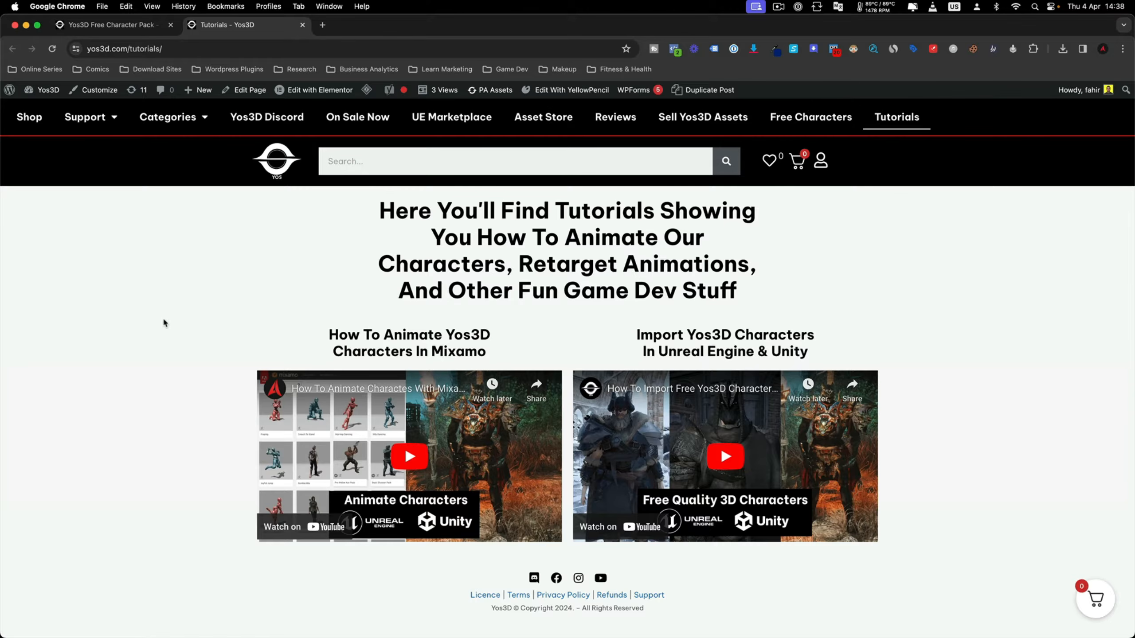
middle_click(47, 121)
left_click(344, 25)
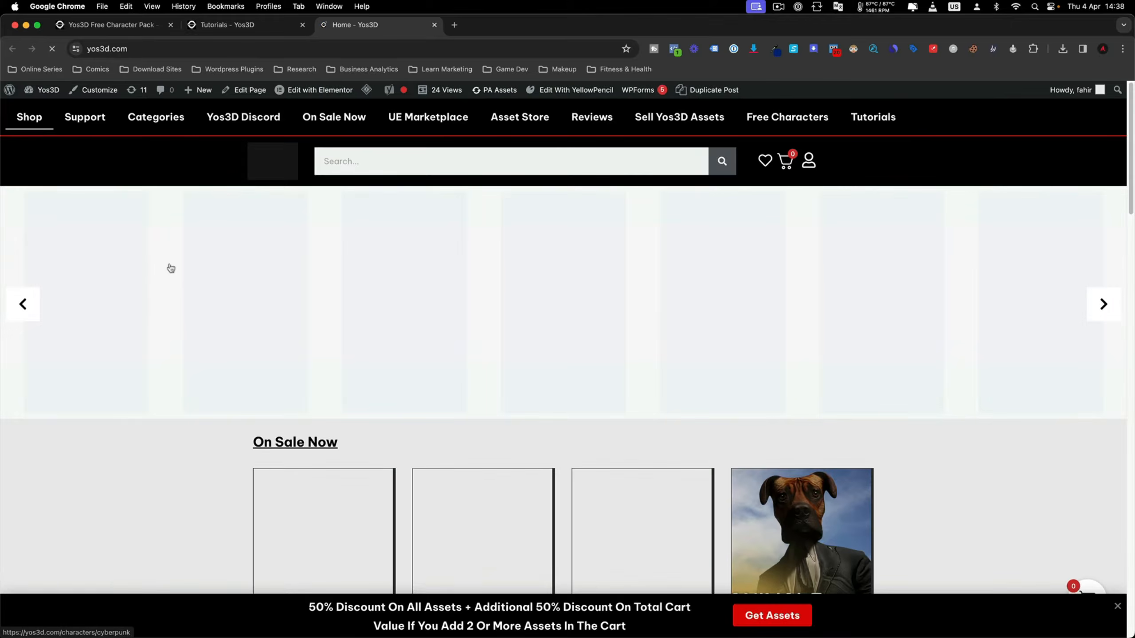
scroll(161, 322, "down", 4)
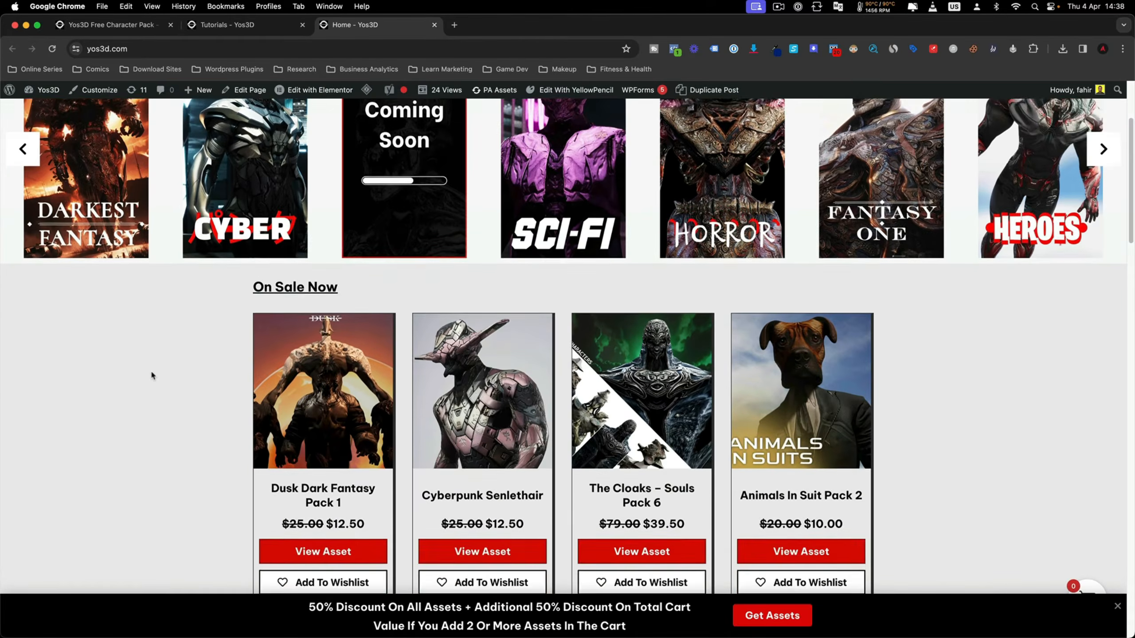
scroll(151, 375, "down", 2)
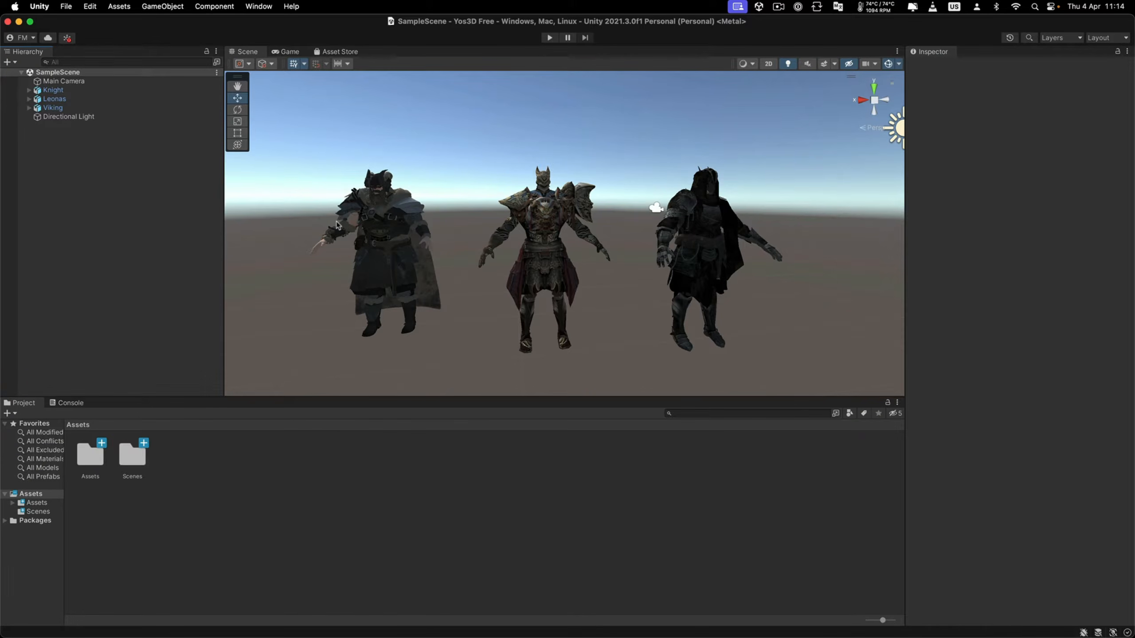
Step: Switch to Chrome to look over the My Assets list in the Unity Asset Store, and return to Unity
key("super+Tab")
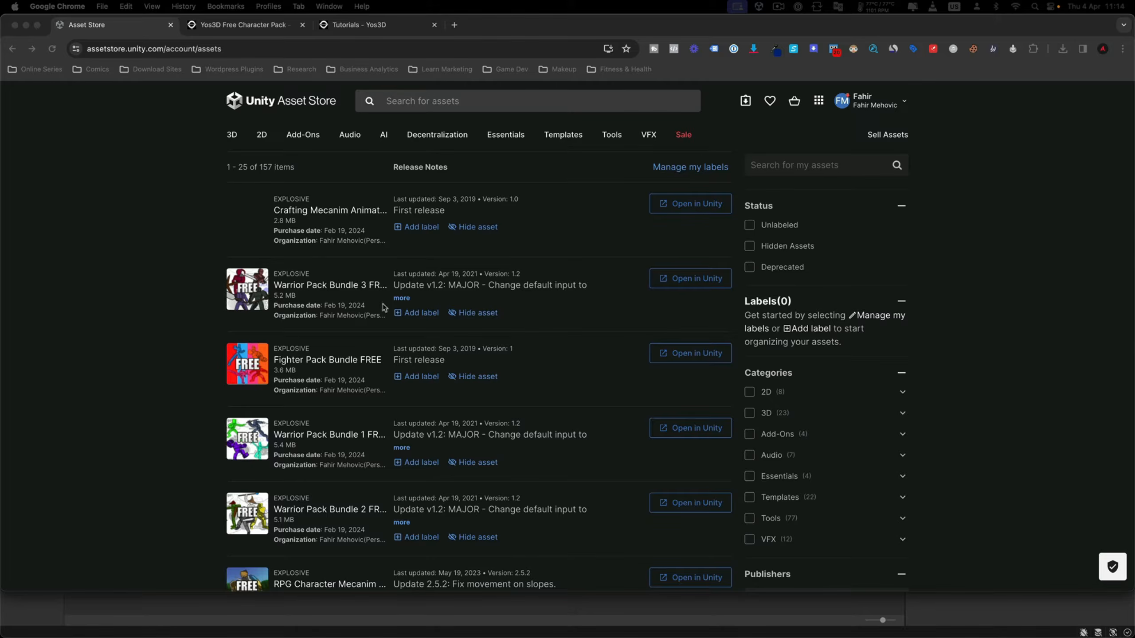
scroll(257, 320, "down", 2)
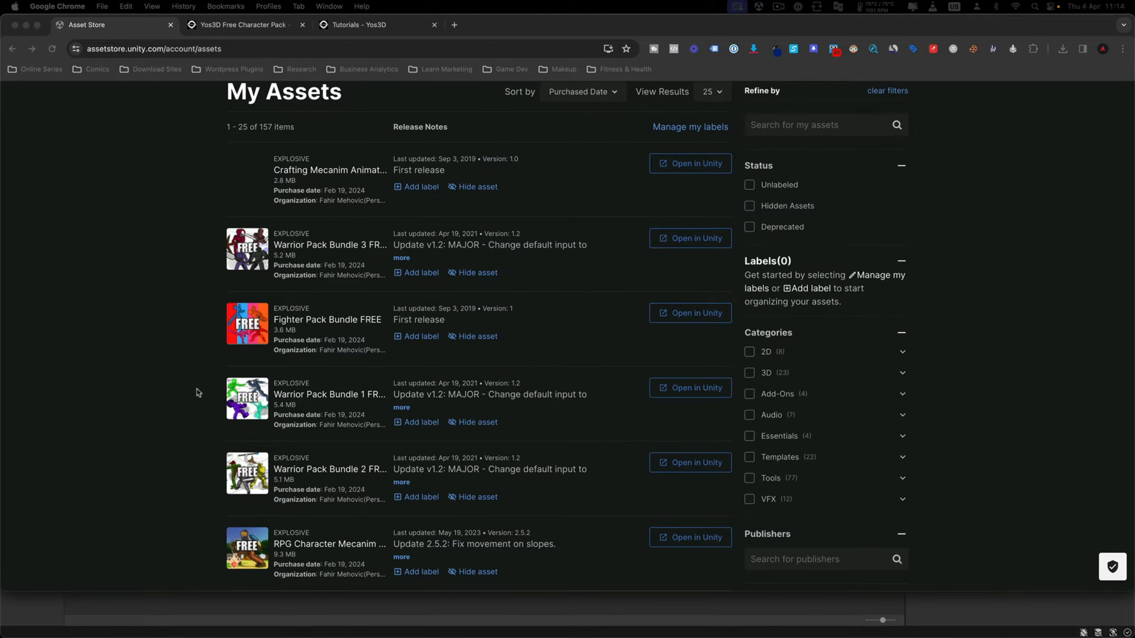
left_click(135, 605)
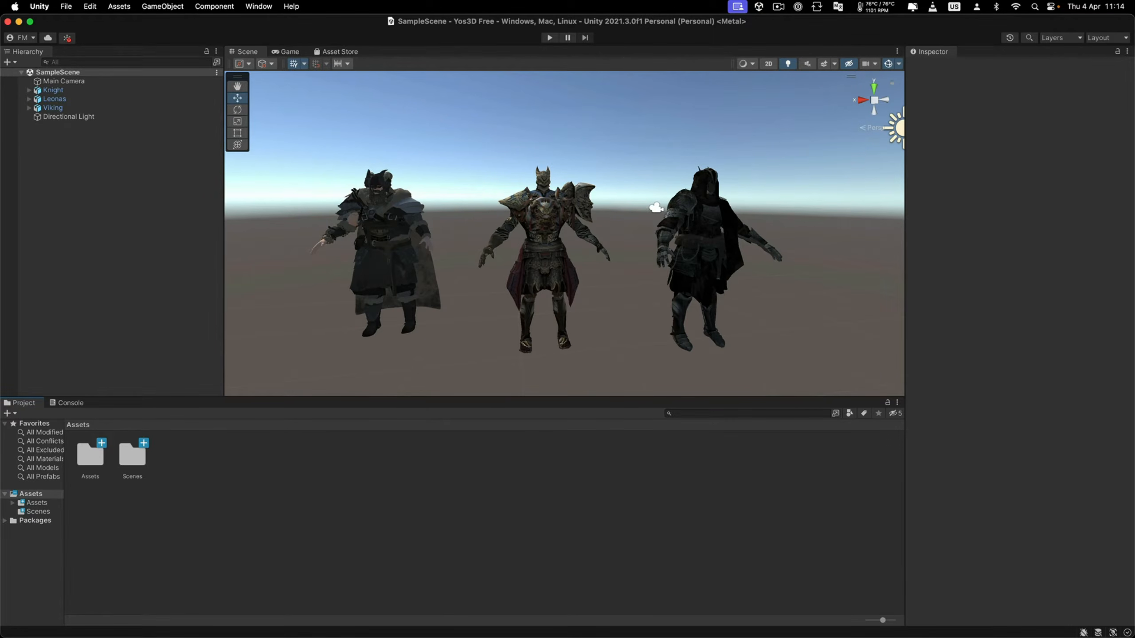
Step: Switch to Chrome and look over the tutorial videos on the Yos3D Tutorials page
key("super+Tab")
left_click(357, 24)
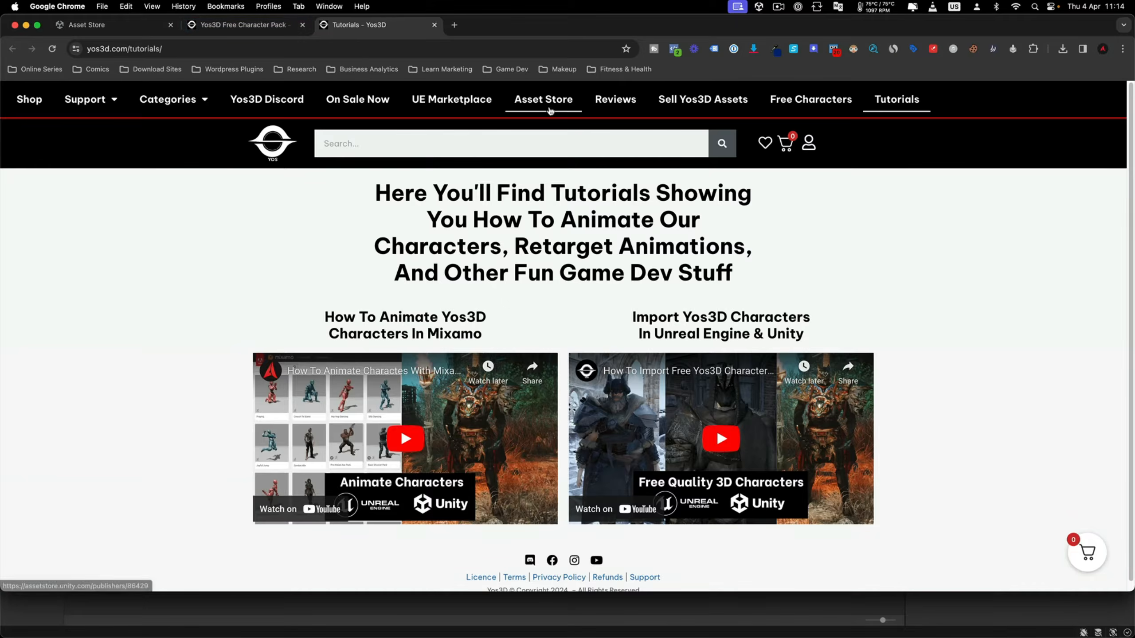
scroll(952, 373, "down", 1)
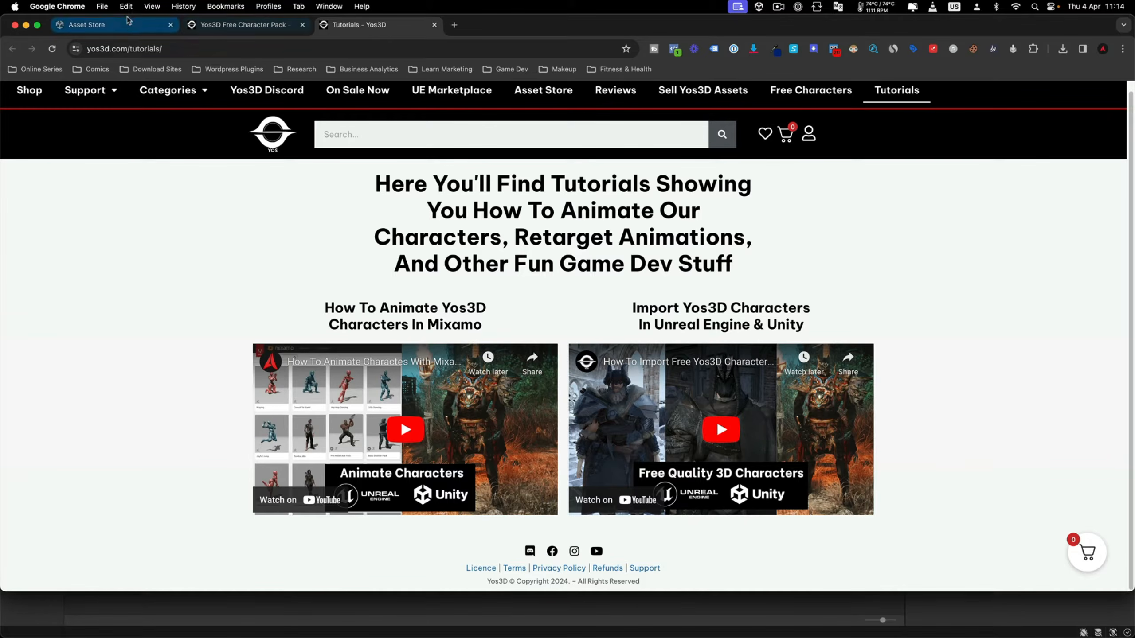
Step: Find Fighter Pack Bundle FREE among the Asset Store's My Assets and open it in Unity, allowing the browser to launch the application
left_click(116, 25)
scroll(158, 374, "down", 3)
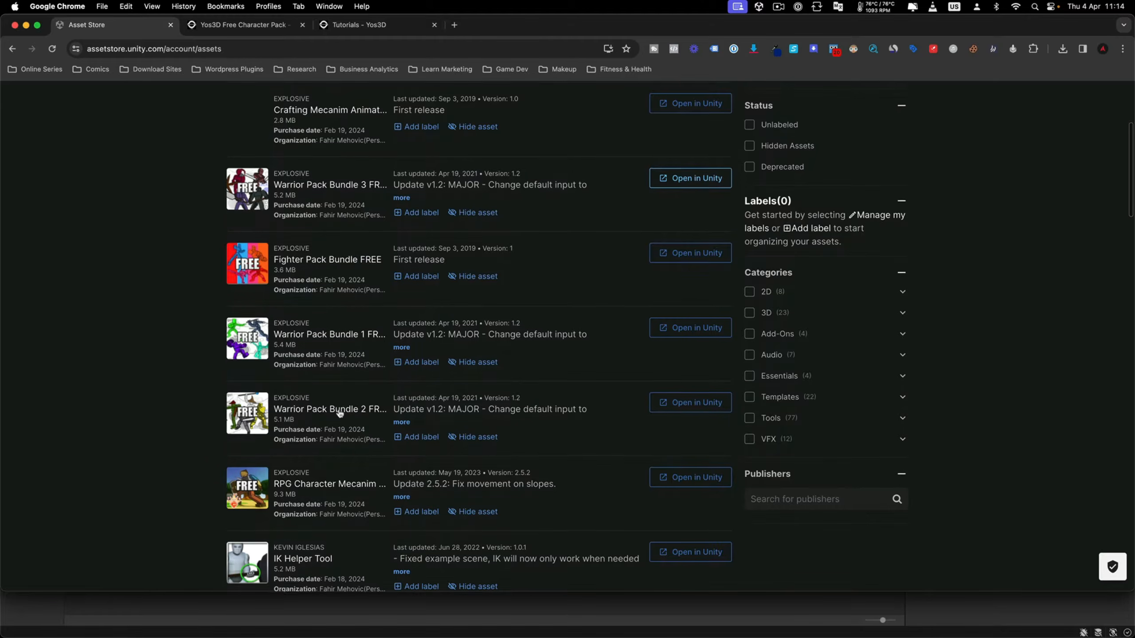
scroll(337, 408, "up", 2)
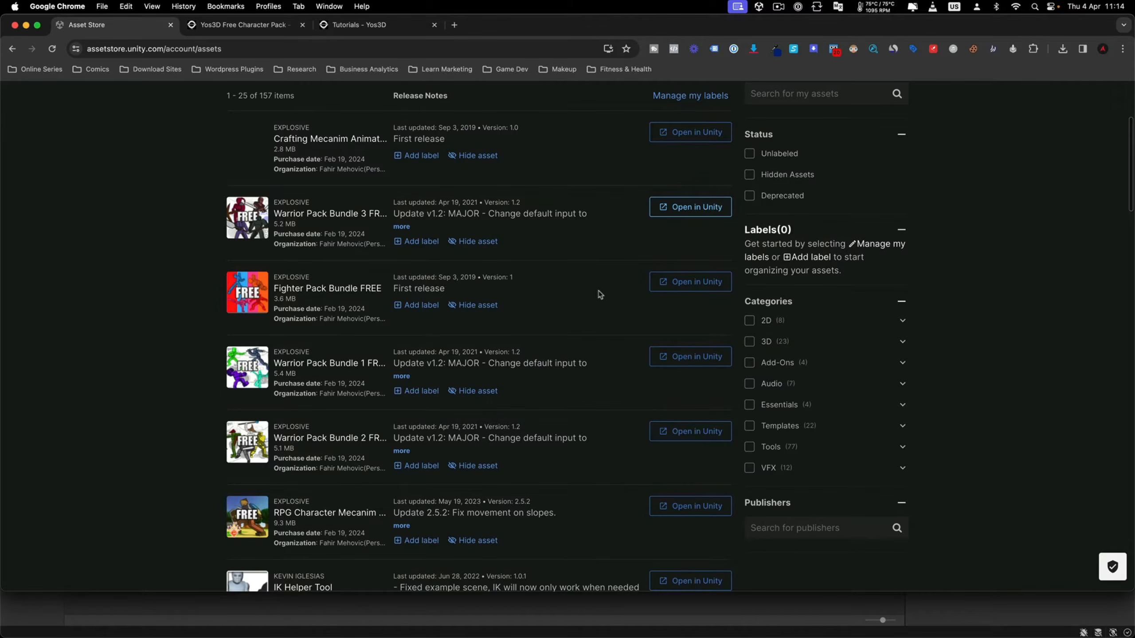
left_click(662, 288)
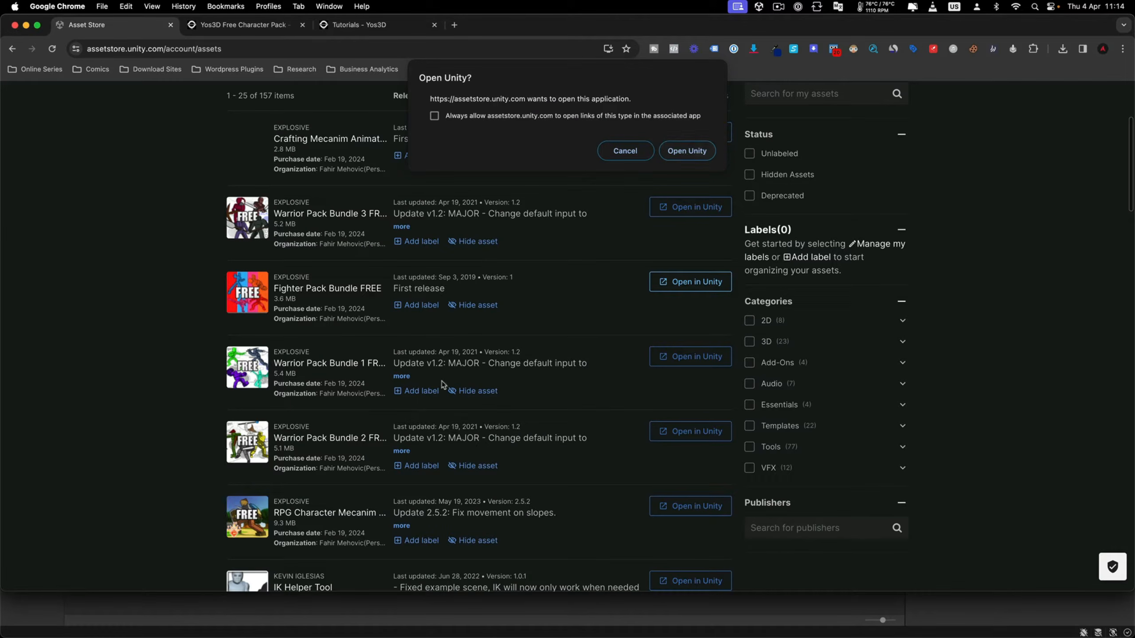
left_click(185, 618)
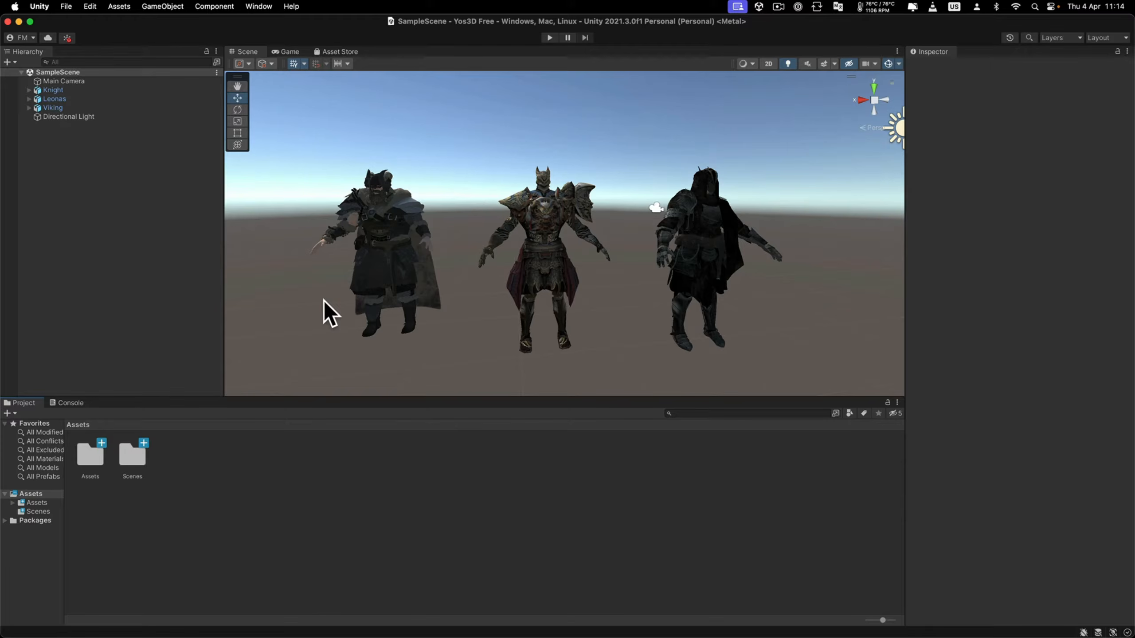
key("super+Tab")
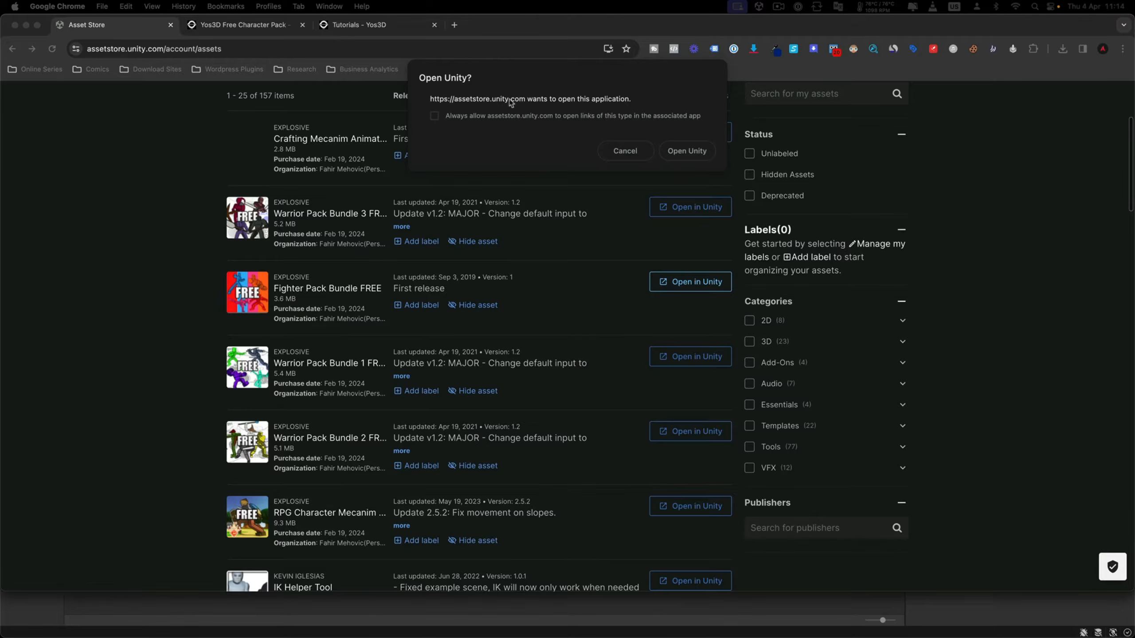
left_click(697, 145)
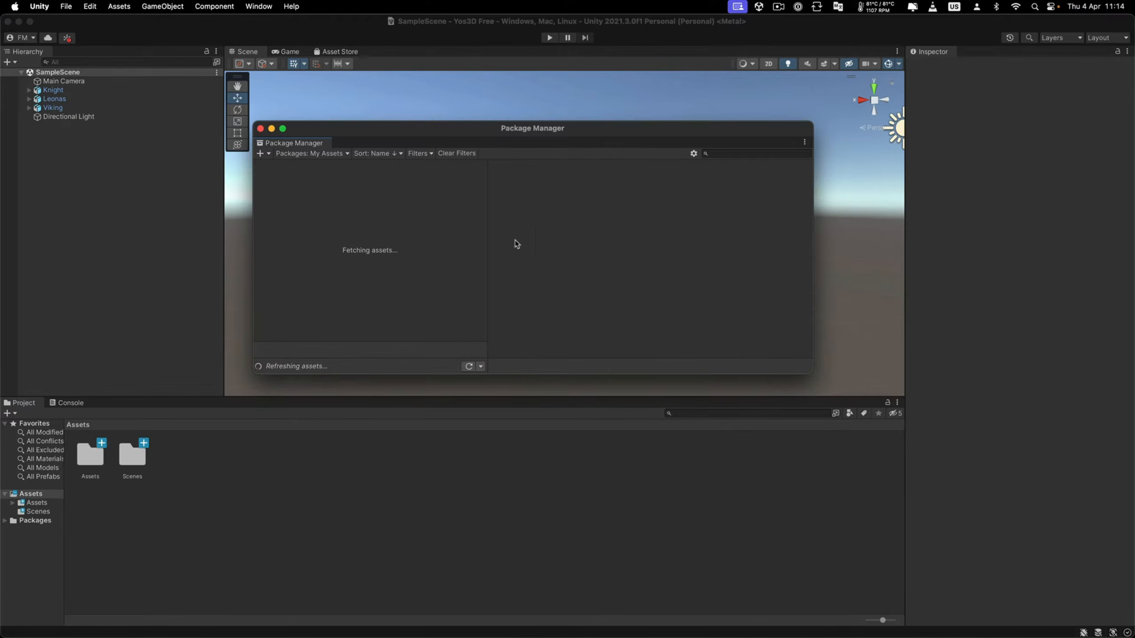
Step: Dock the Package Manager alongside the Scene and Game views, and close the Asset Store view
left_click_drag(290, 145, 377, 59)
right_click(344, 53)
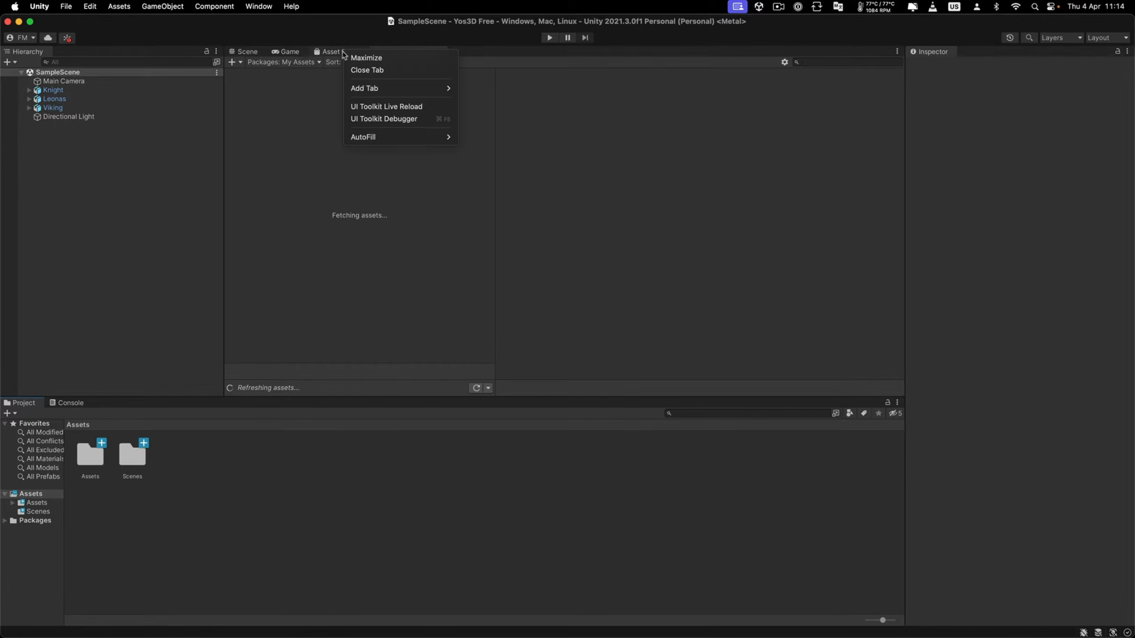
left_click(356, 74)
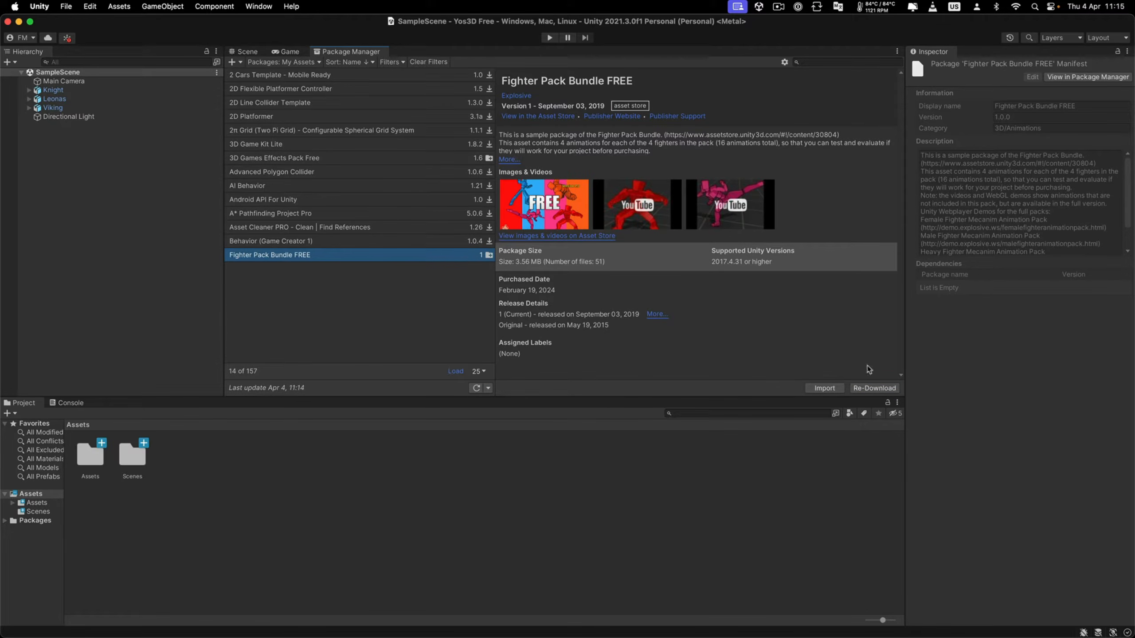
Step: Import the Fighter Pack Bundle FREE package into the project with all its files
left_click(825, 387)
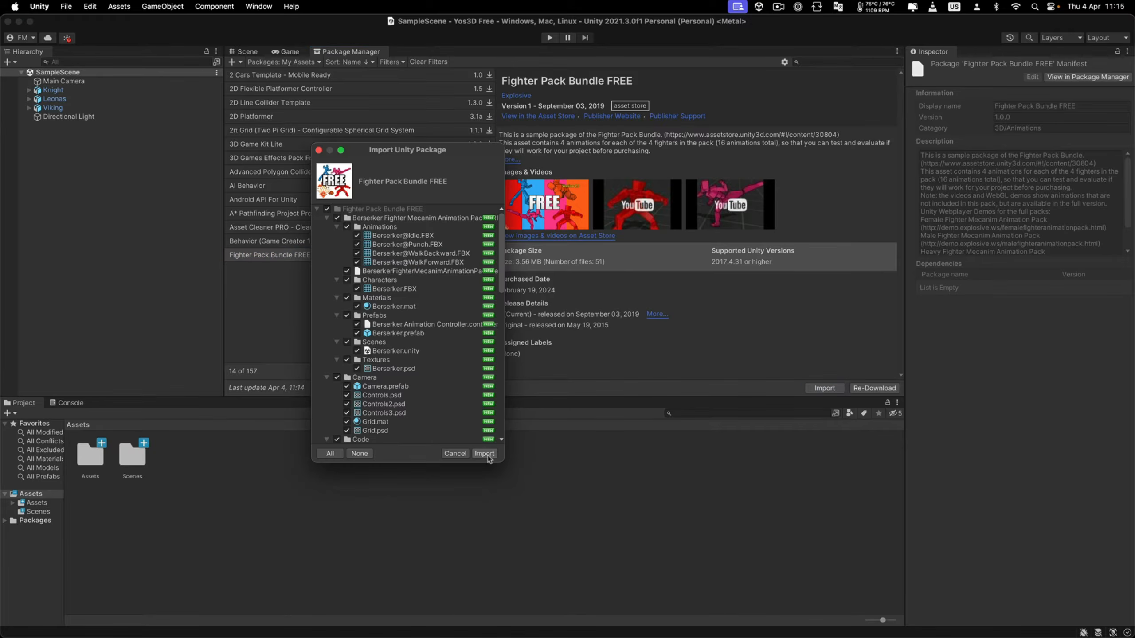
left_click(483, 457)
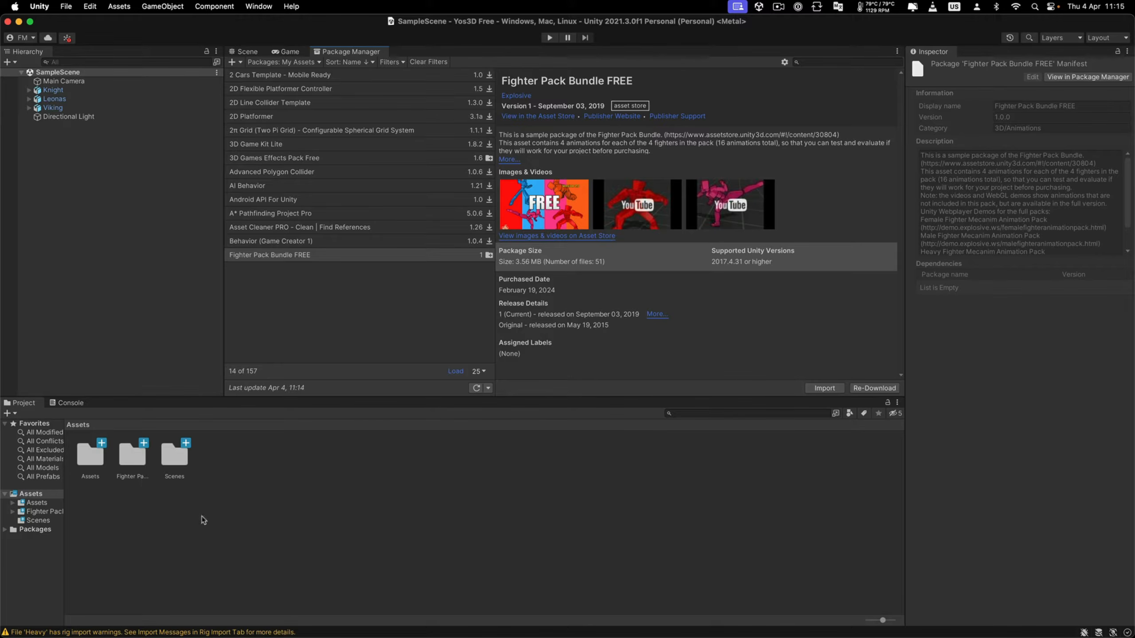
Step: Open the Animation window and dock it beside the Console
left_click(250, 7)
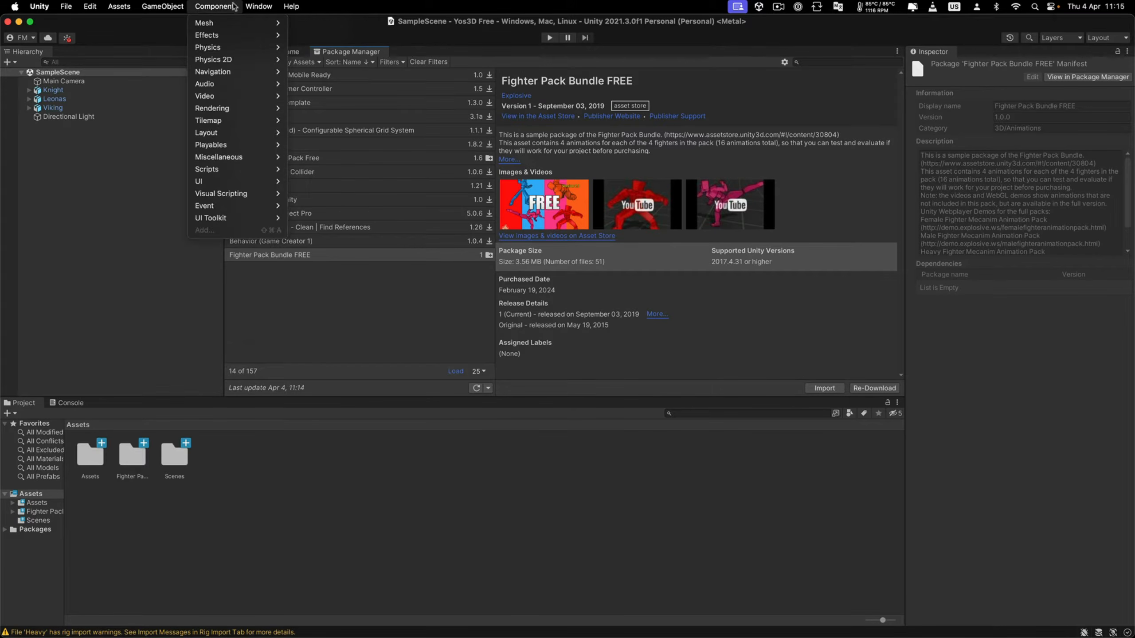
mouse_move(263, 254)
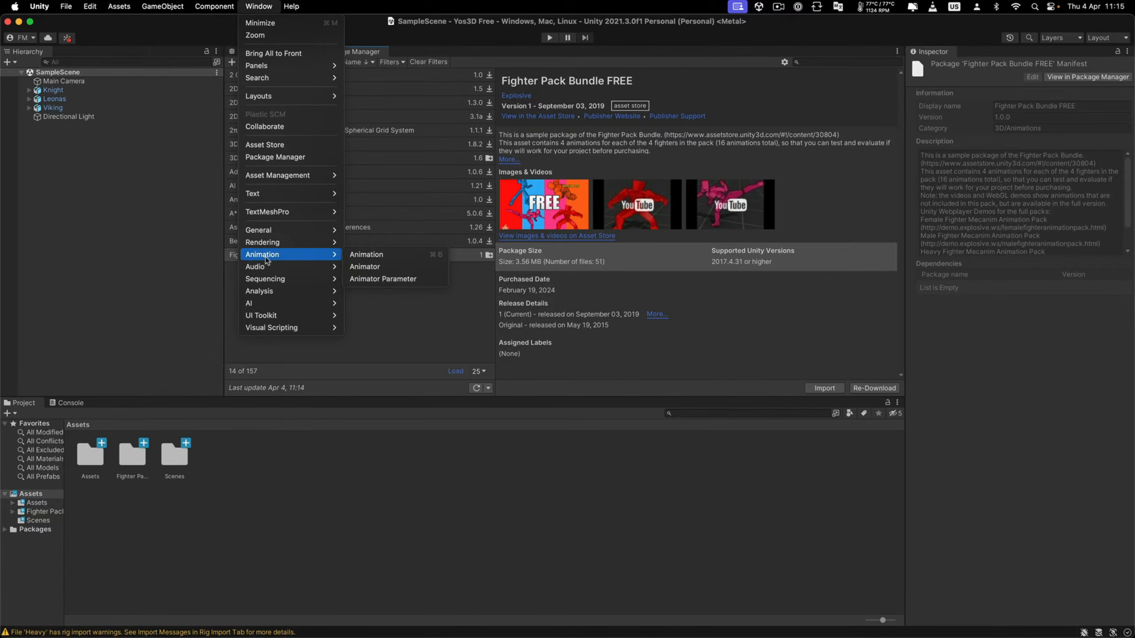
left_click(366, 255)
left_click_drag(353, 124, 193, 403)
Step: Open the Animator window and dock it beside the Animation window
left_click(258, 6)
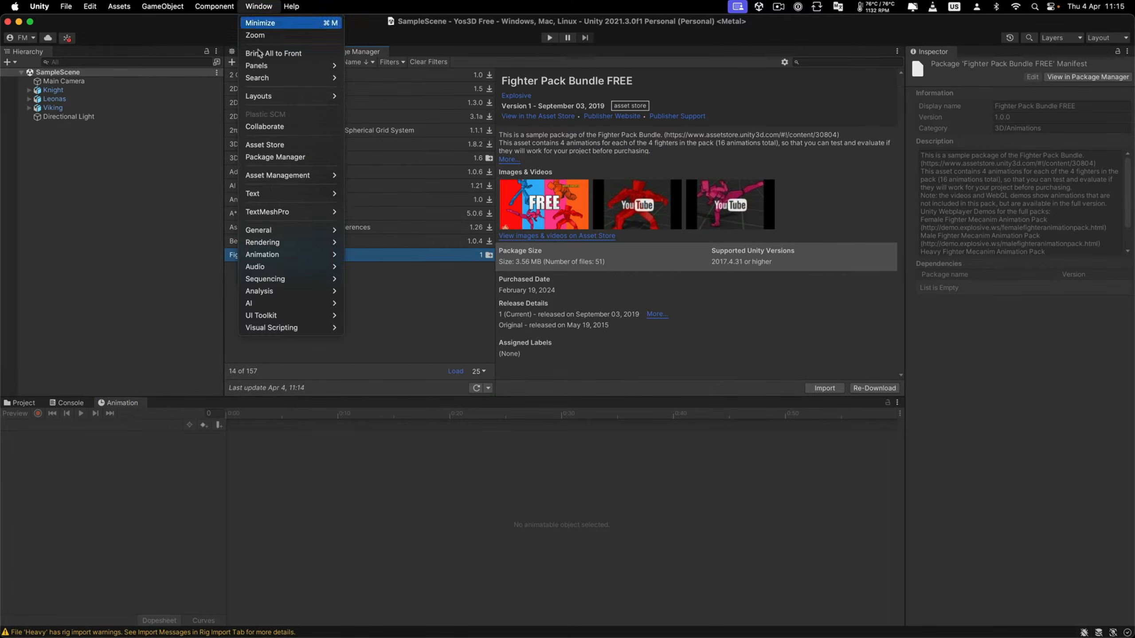
mouse_move(263, 254)
left_click(371, 267)
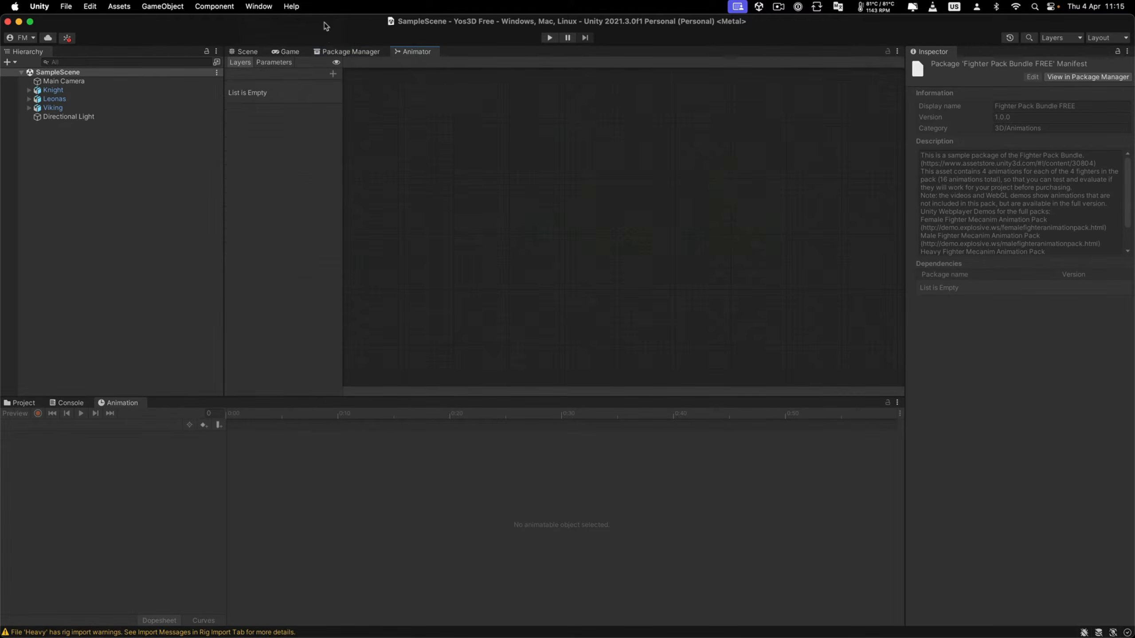
left_click_drag(415, 58, 208, 401)
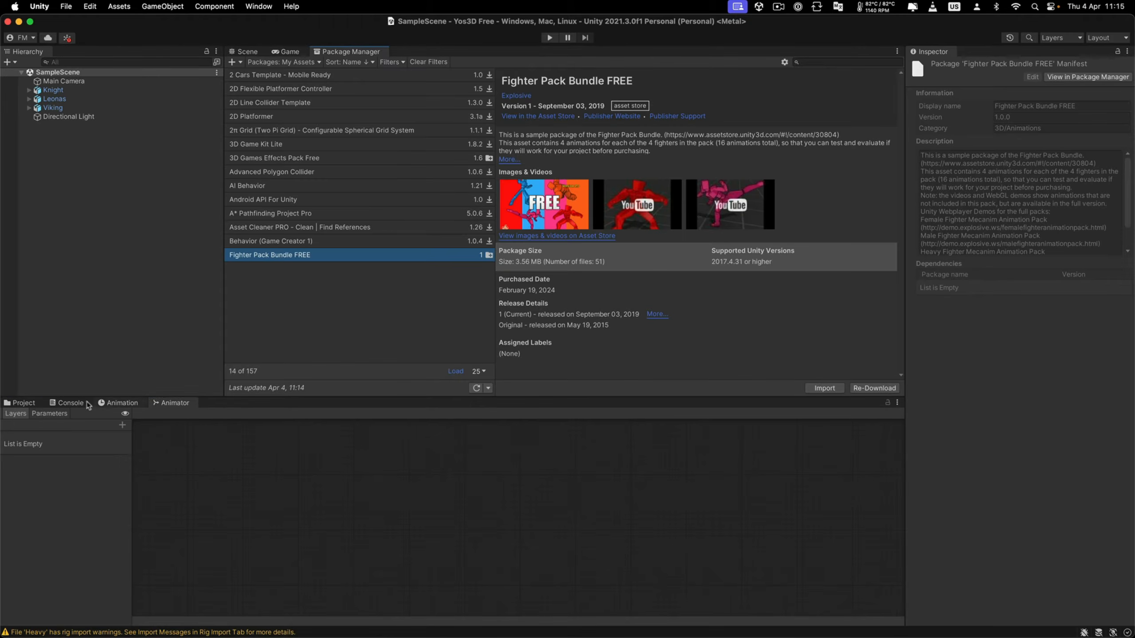
Step: Show the project's assets as a compact list and open the Fighter Pack Bundle FREE folder
left_click(23, 403)
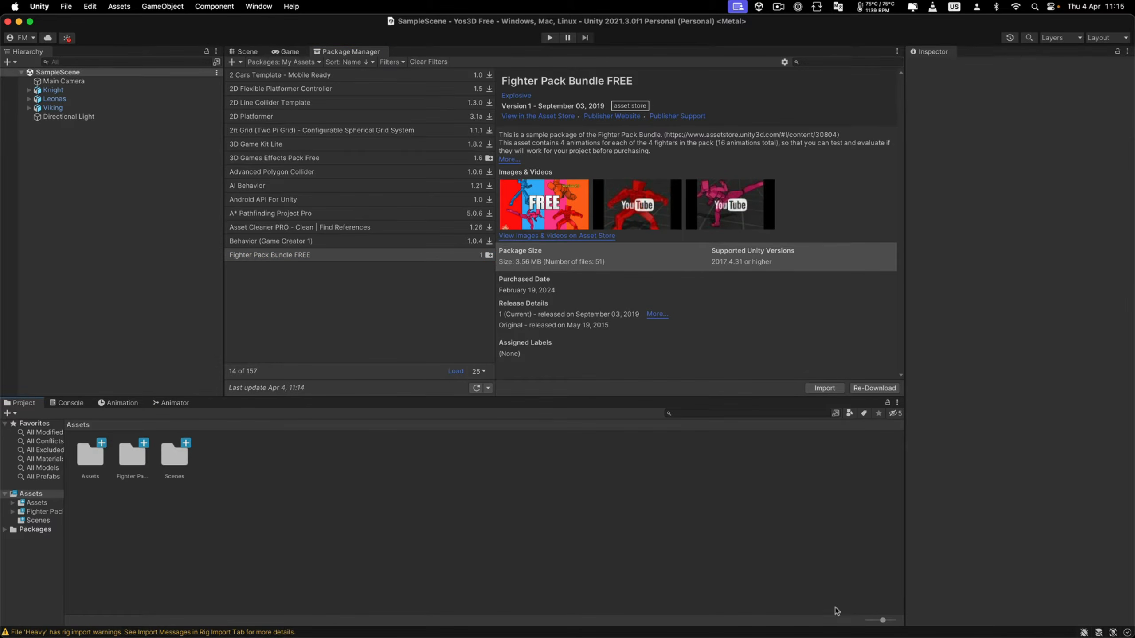
left_click_drag(869, 622, 866, 622)
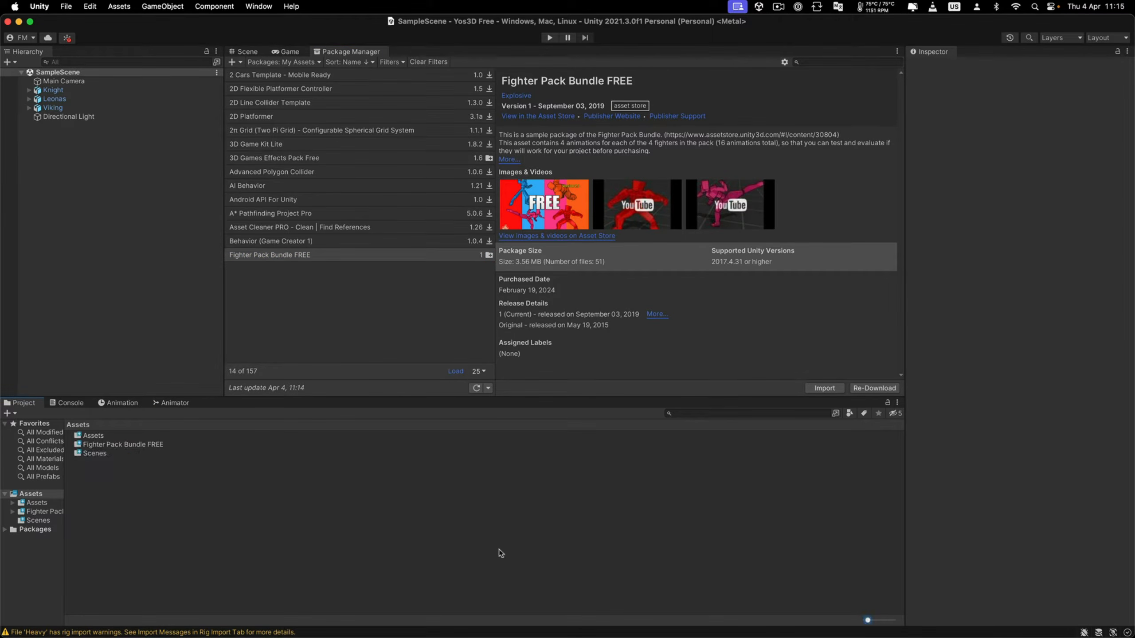
double_click(102, 445)
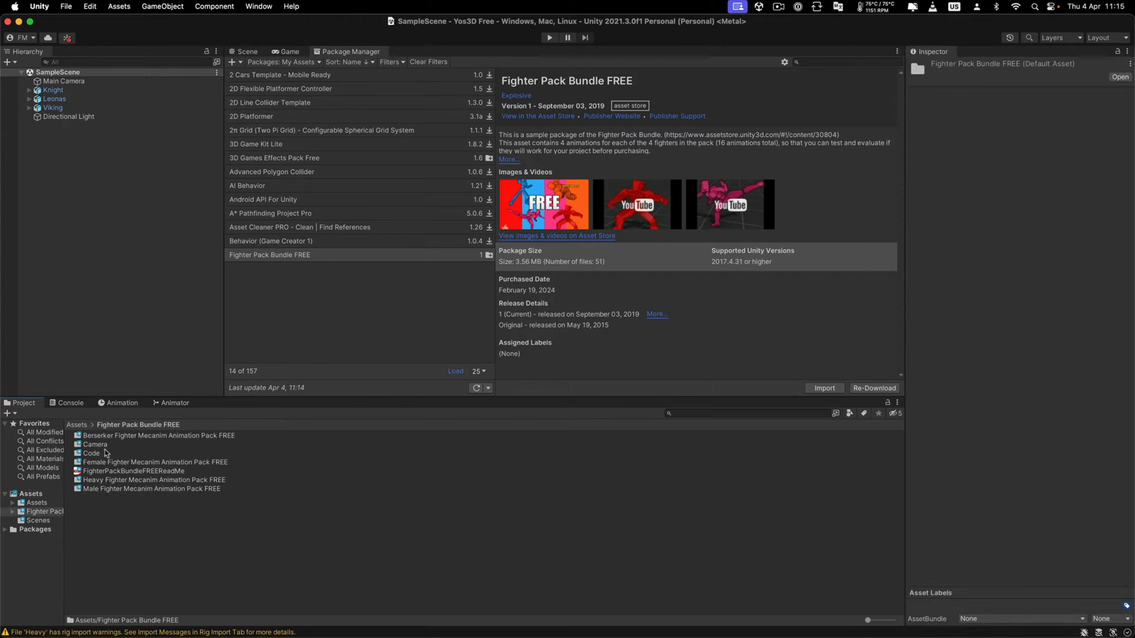
Step: Open the Animations folder of the Male Fighter Mecanim Animation Pack FREE and select the Male@Idle model
double_click(102, 490)
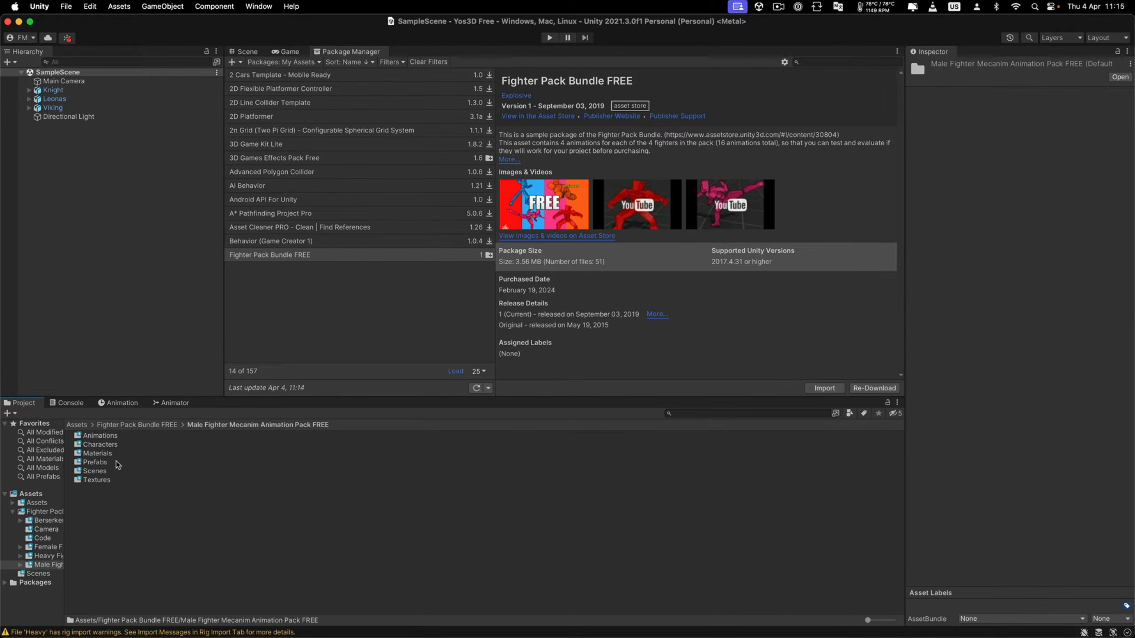
double_click(112, 437)
left_click(120, 445)
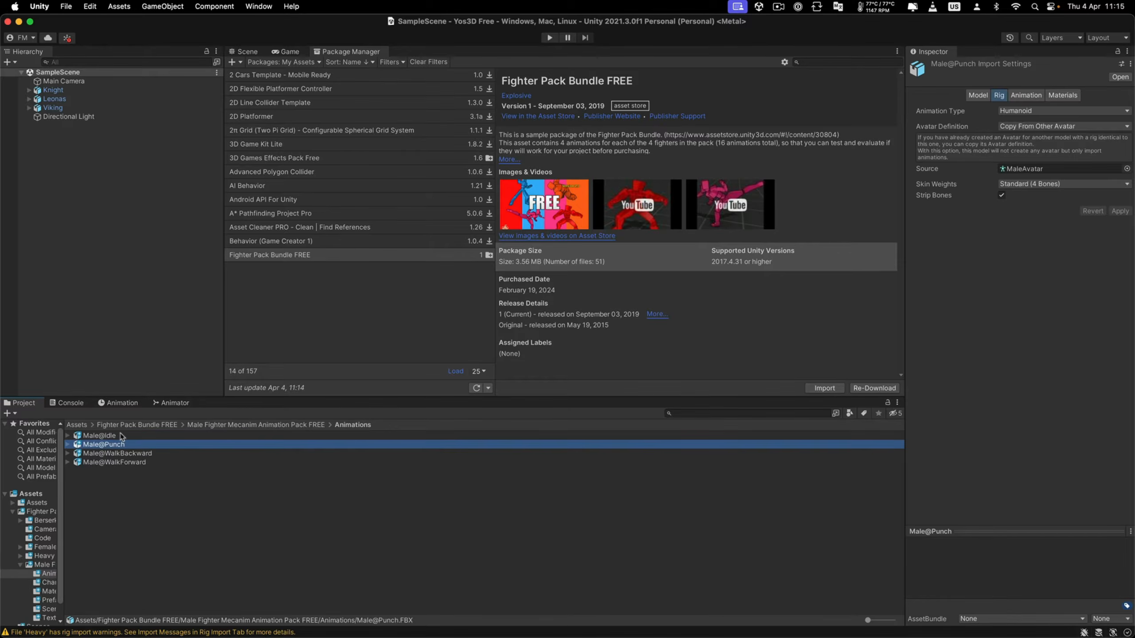
left_click(122, 439)
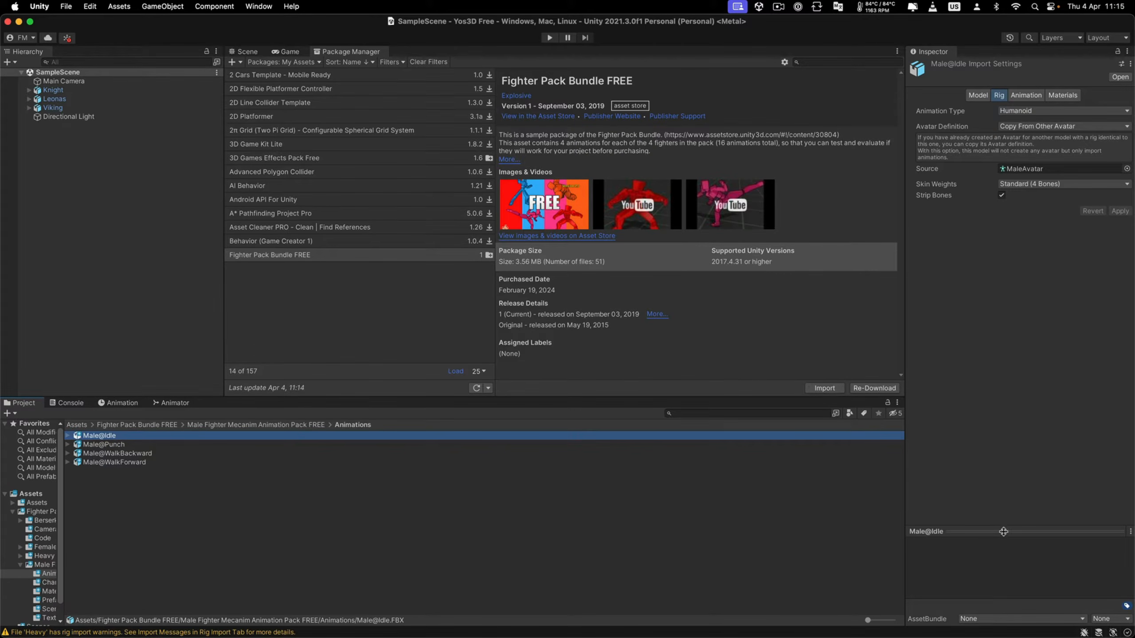
Step: Expand Male@Punch, enlarge the preview of its Punch clip and play the animation
key("Right")
key("Left")
key("Down")
key("Right")
key("Down")
key("Down")
key("Down")
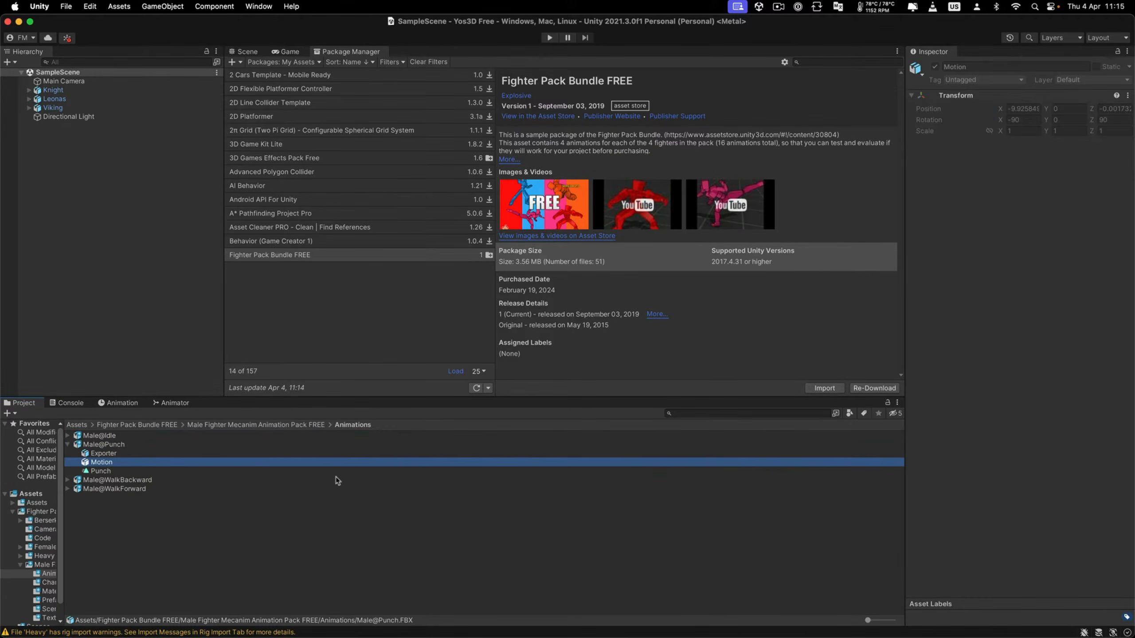
left_click(1014, 532)
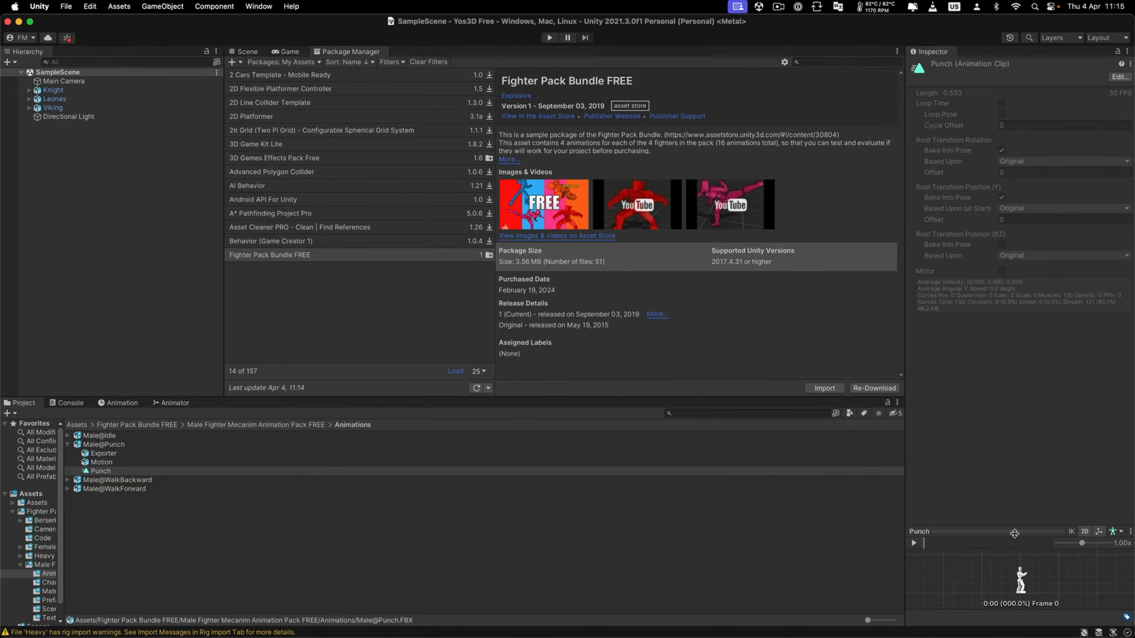
left_click_drag(978, 433, 1045, 426)
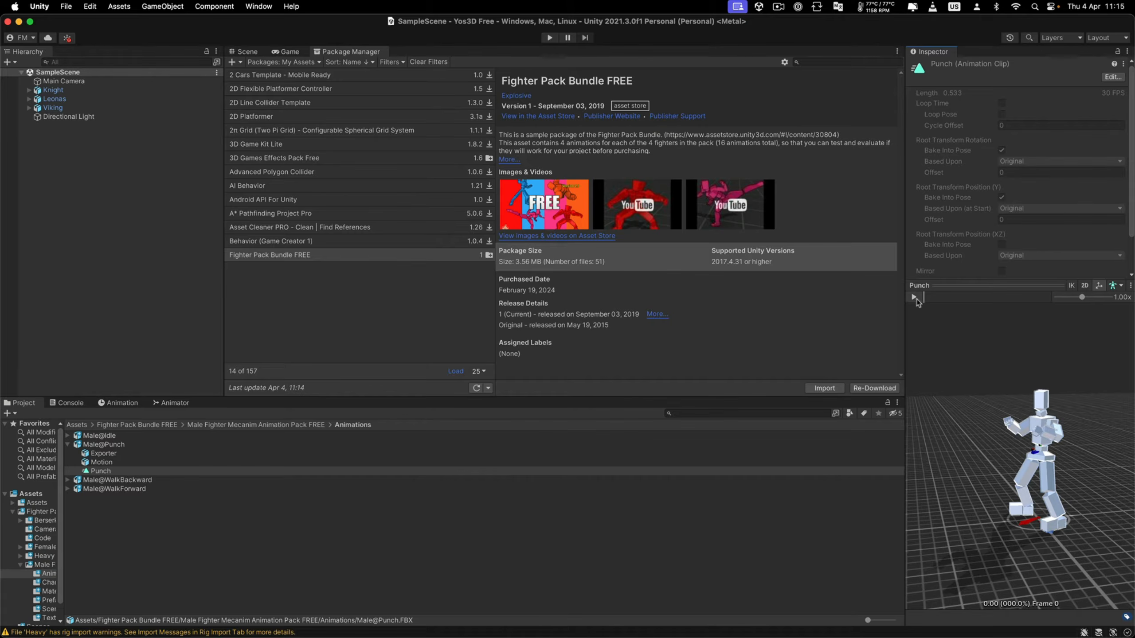
left_click(914, 297)
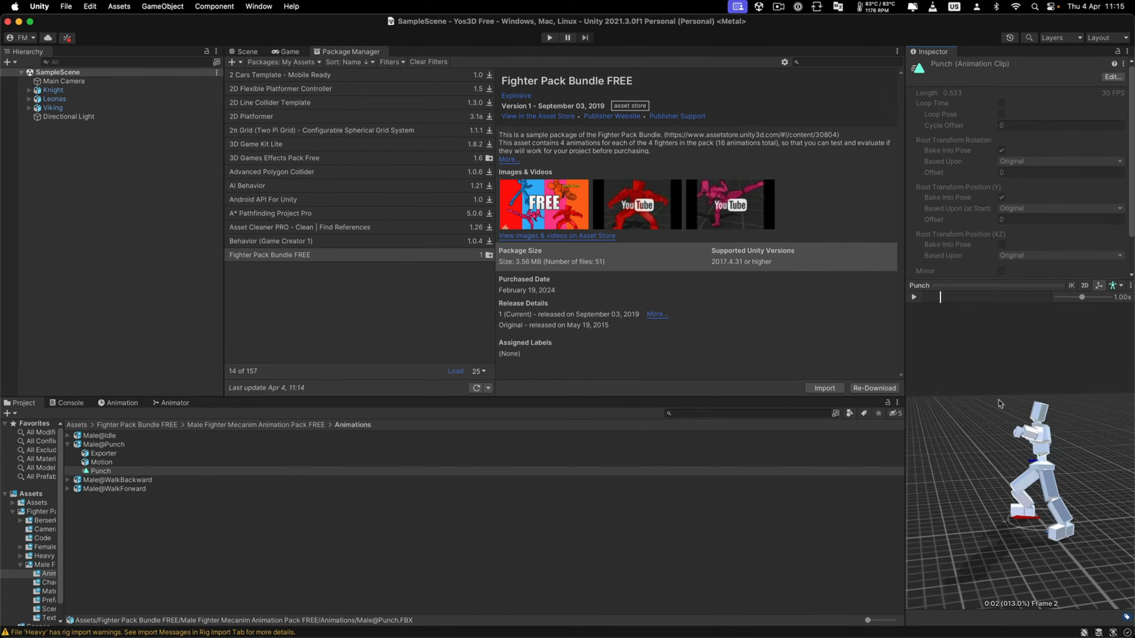
Step: Select the Male@Punch model and check its rig's animation type
left_click(120, 453)
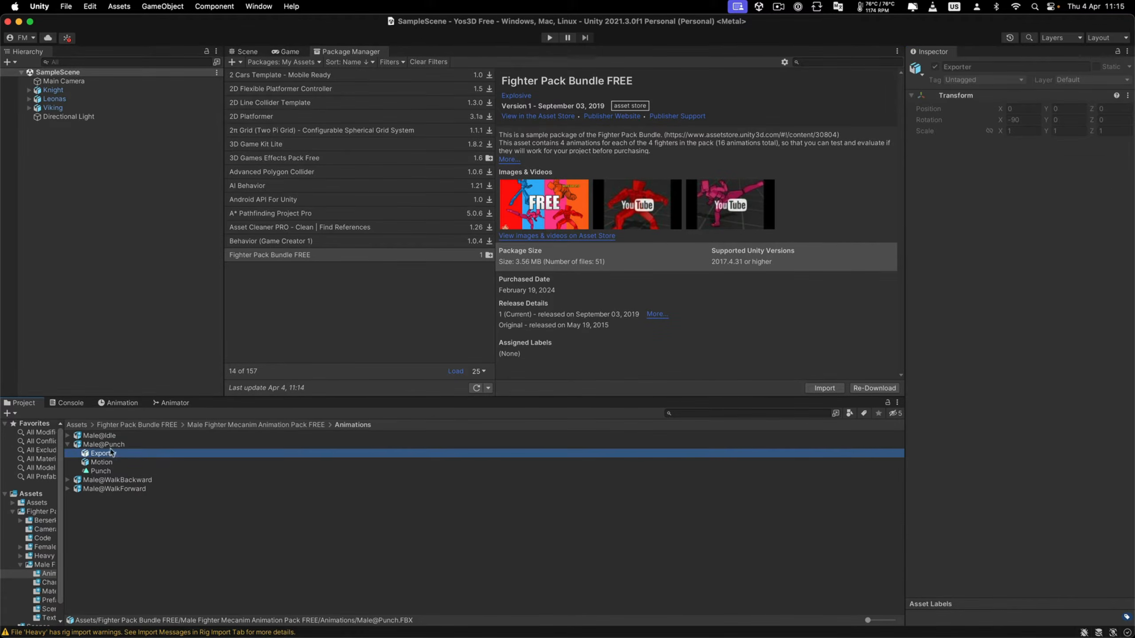
key("Up")
left_click(70, 446)
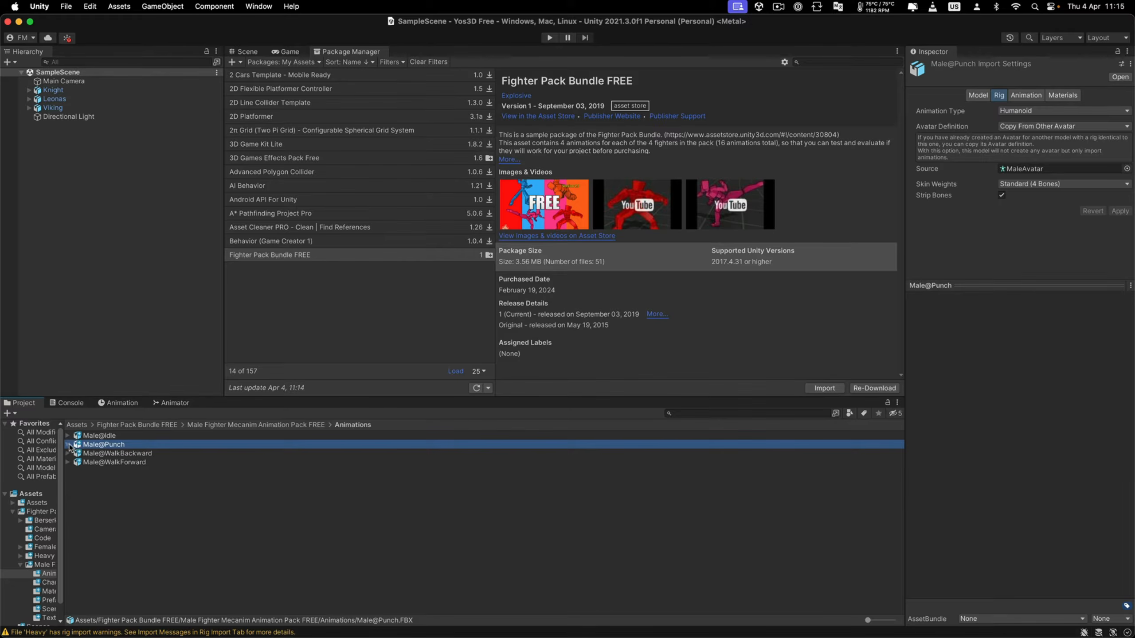
left_click(70, 446)
key("Return")
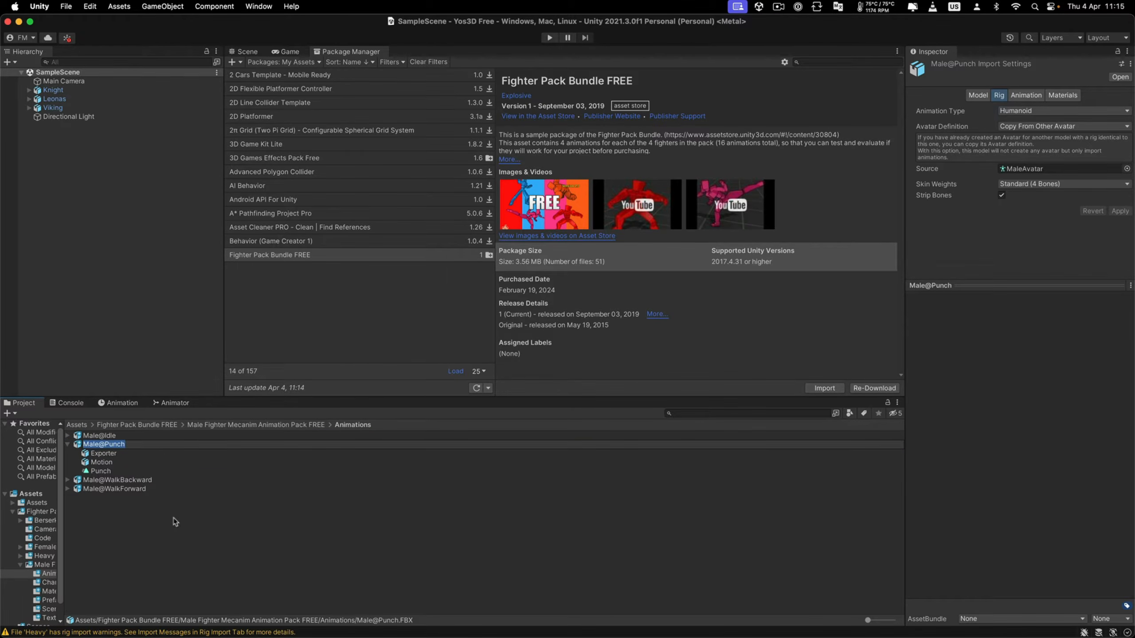
key("Return")
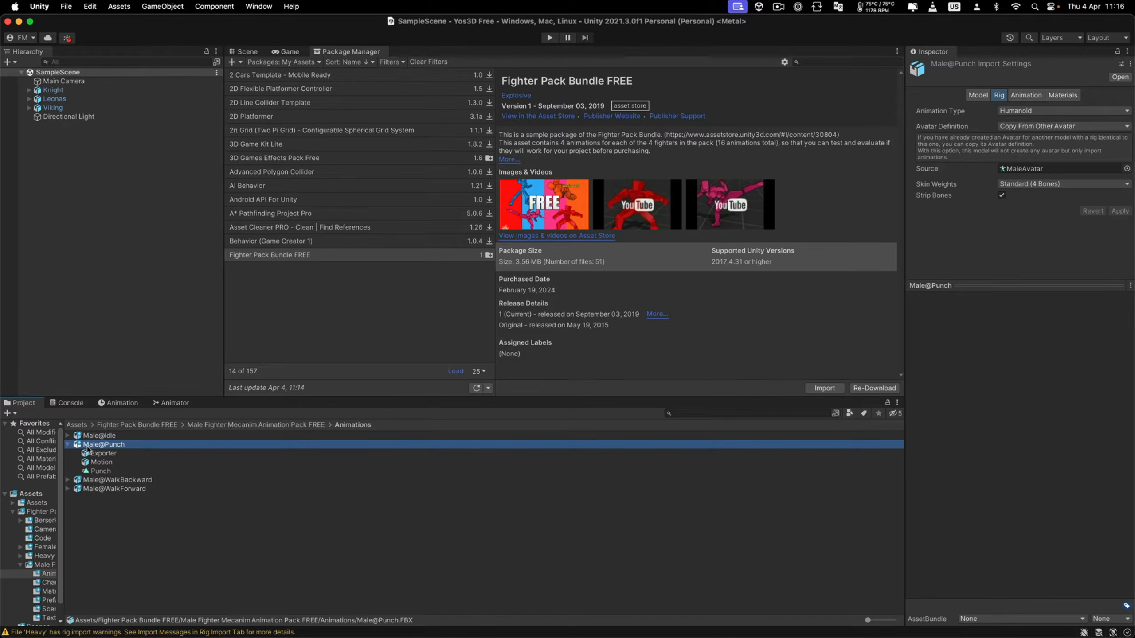
left_click(1022, 112)
left_click(1034, 124)
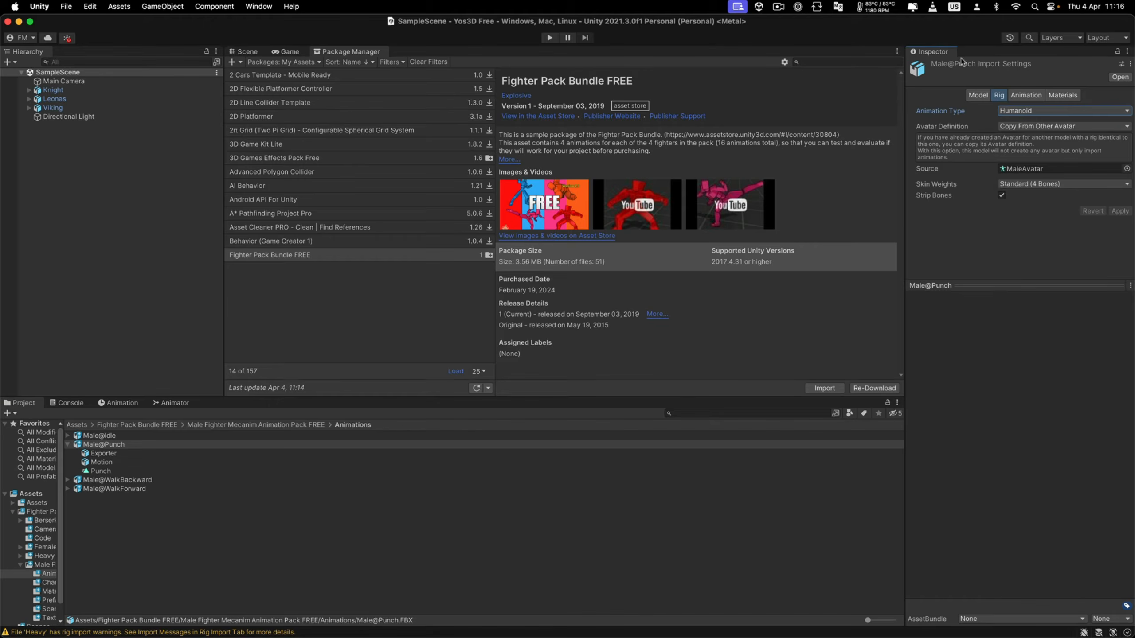
Step: Review the Materials, Animation, Model and Rig import settings of Male@Punch, keeping the Humanoid animation type
left_click(1075, 101)
left_click(1028, 96)
left_click(981, 95)
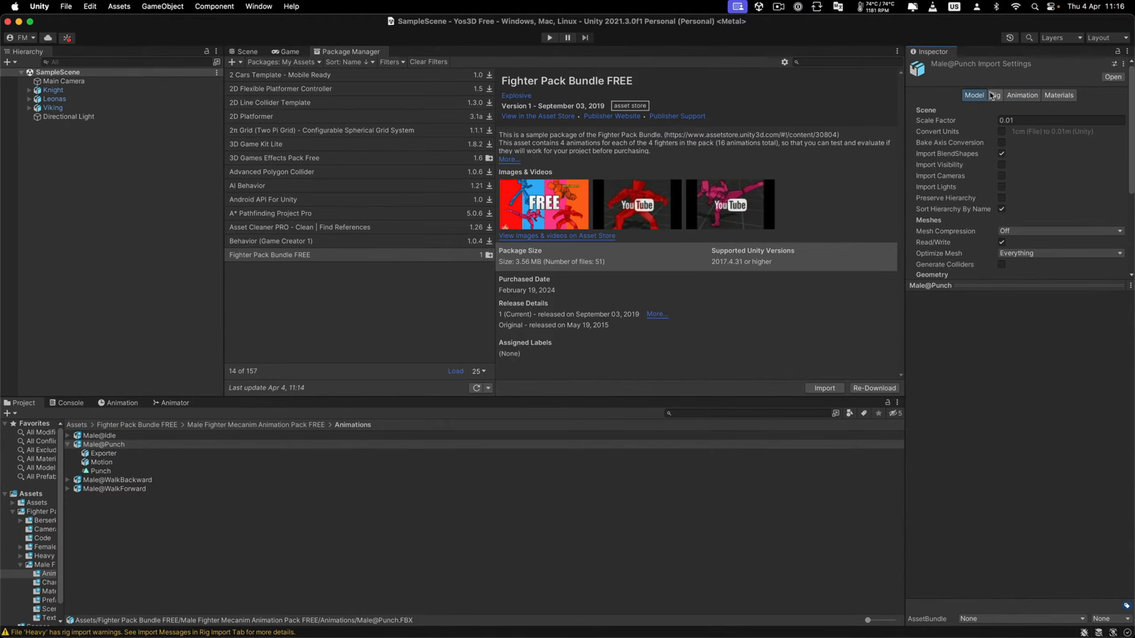
left_click(992, 95)
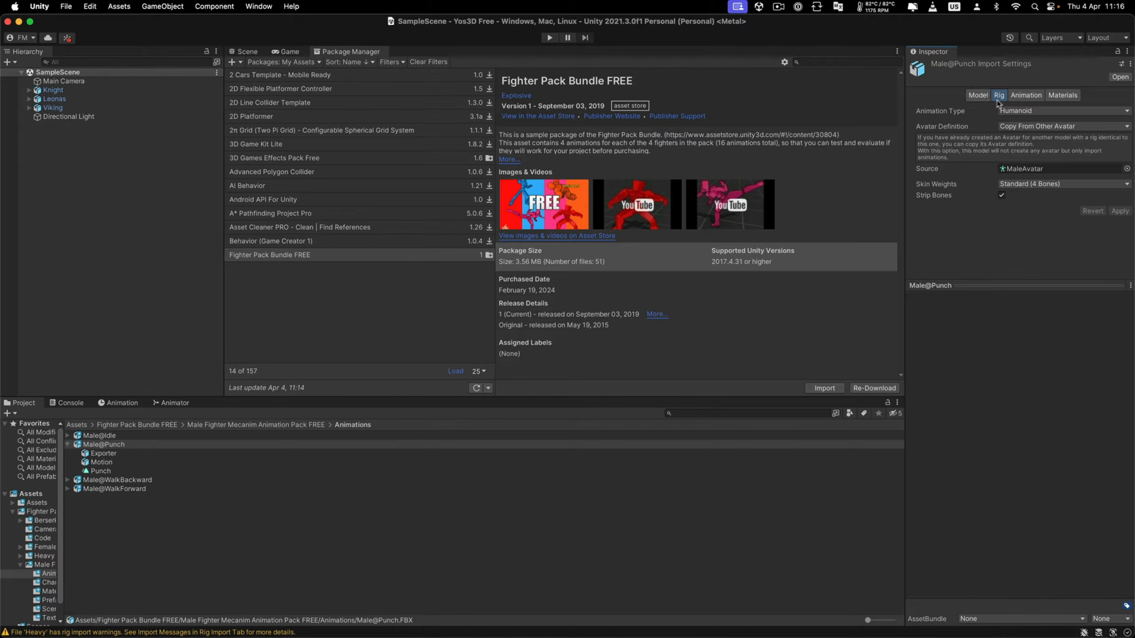
left_click(1011, 110)
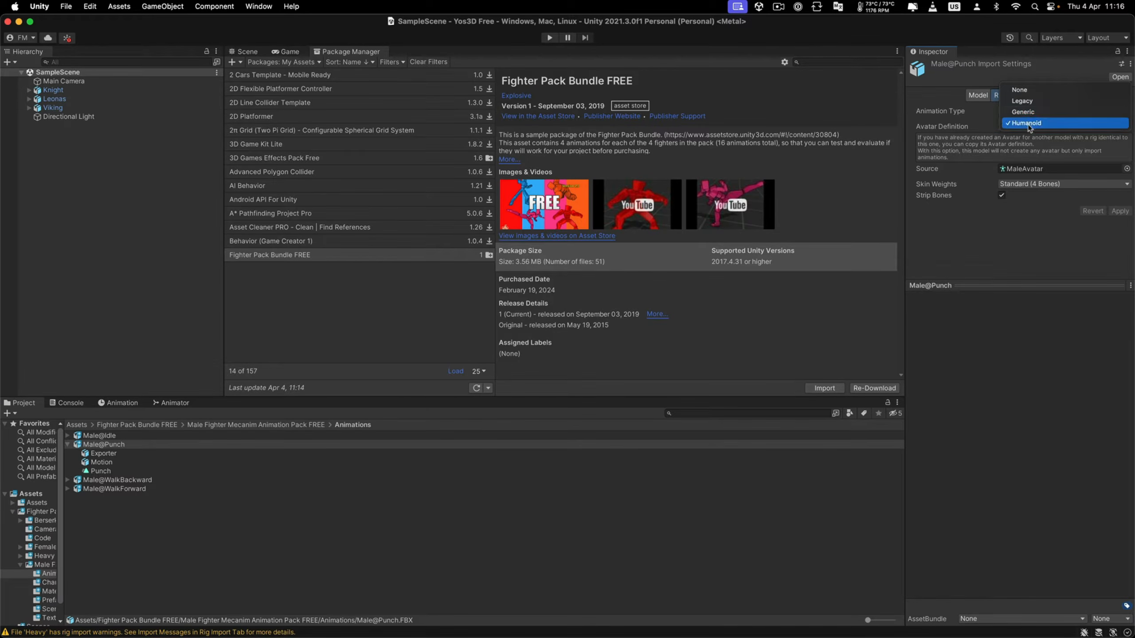
left_click(1028, 125)
left_click(409, 510)
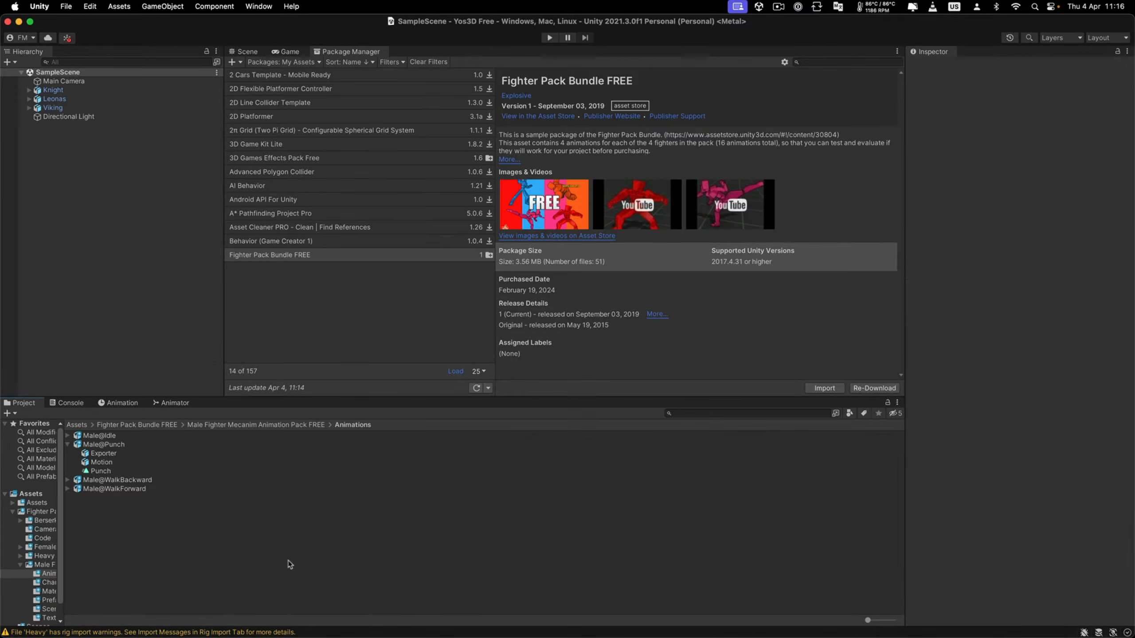
Step: Open the Assets/Assets/Knight folder in the project and switch to the Scene view
left_click(82, 425)
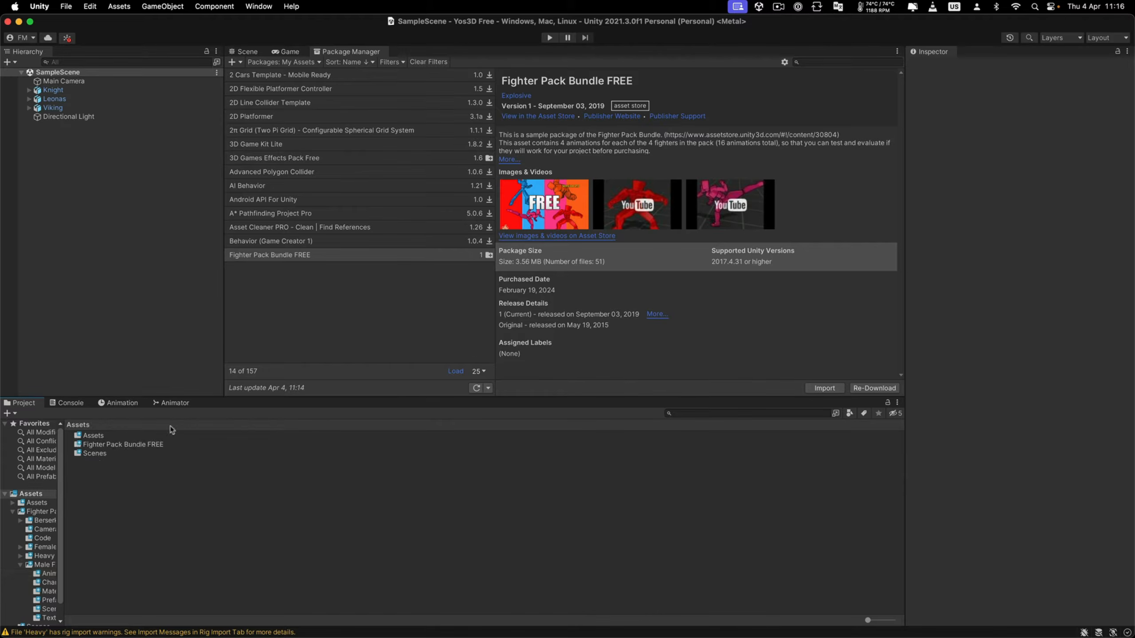
double_click(99, 436)
double_click(94, 436)
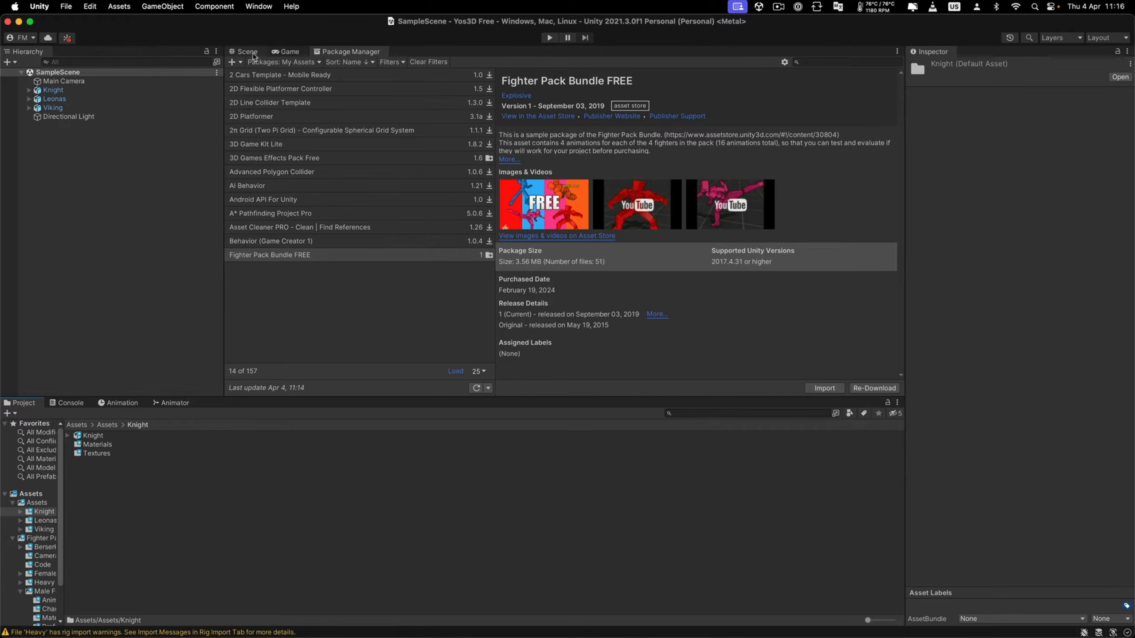
left_click(247, 52)
Step: Set the Knight model's rig animation type to Humanoid and apply the change
left_click(101, 436)
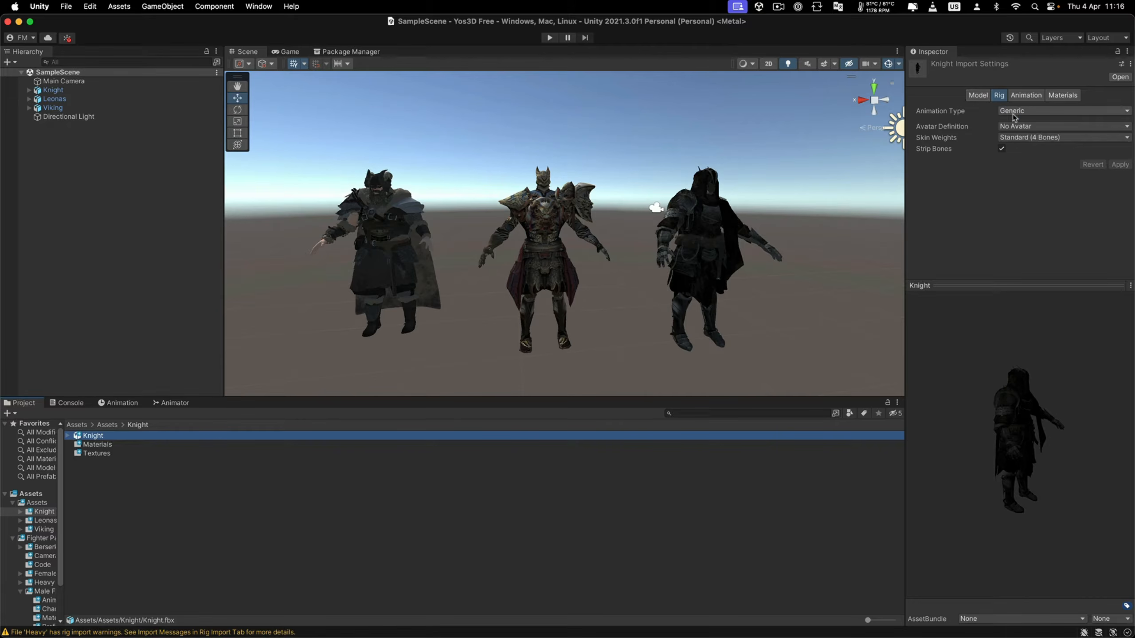
left_click(1035, 112)
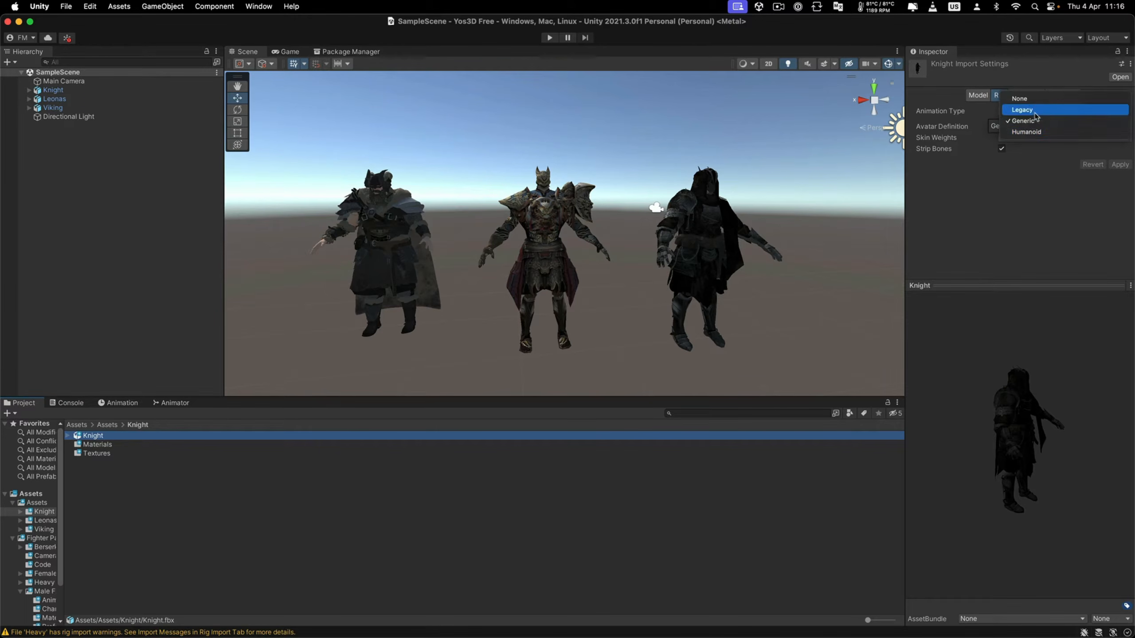
left_click(1026, 131)
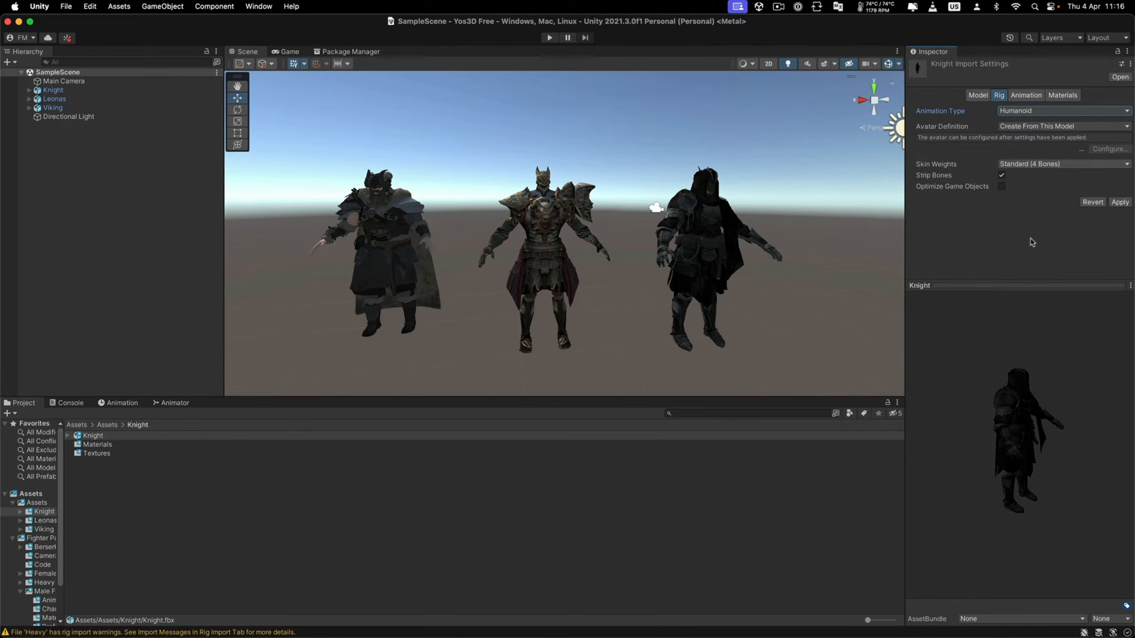
left_click(1120, 203)
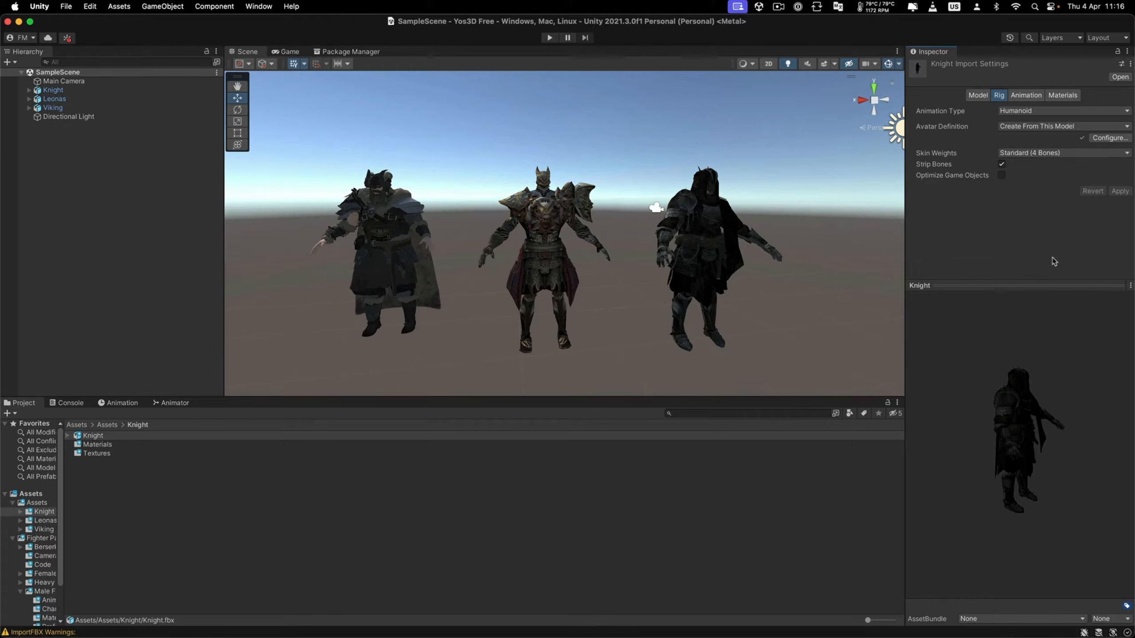
Step: Select the Knight in the scene and examine its Animator component
left_click(755, 268)
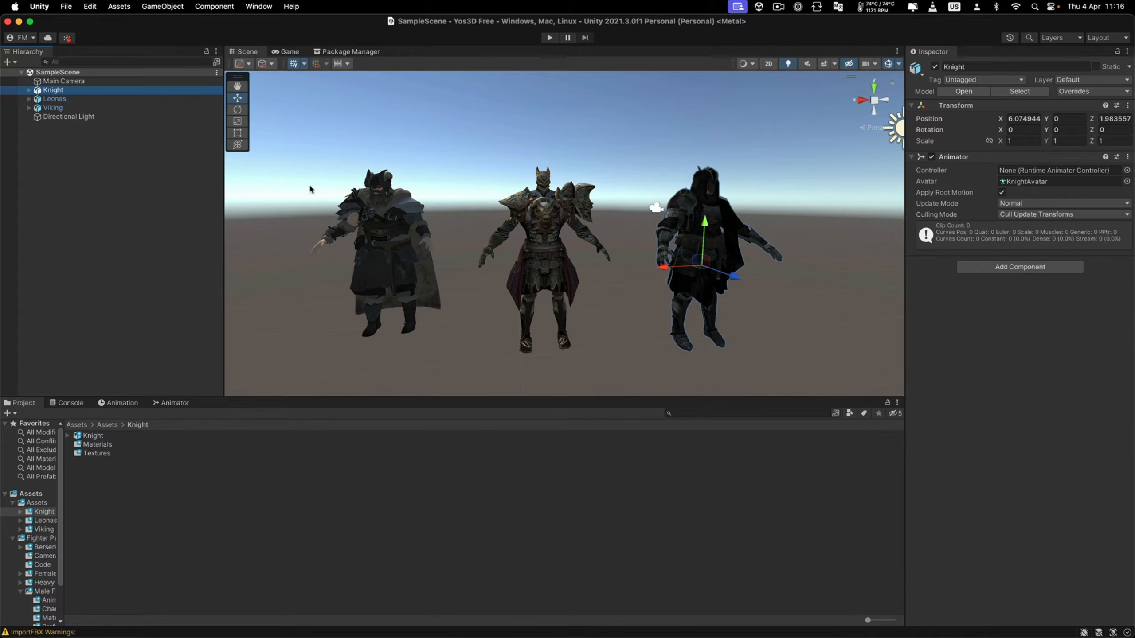
key("d")
right_click_drag(581, 278, 585, 274)
key("s")
key("w")
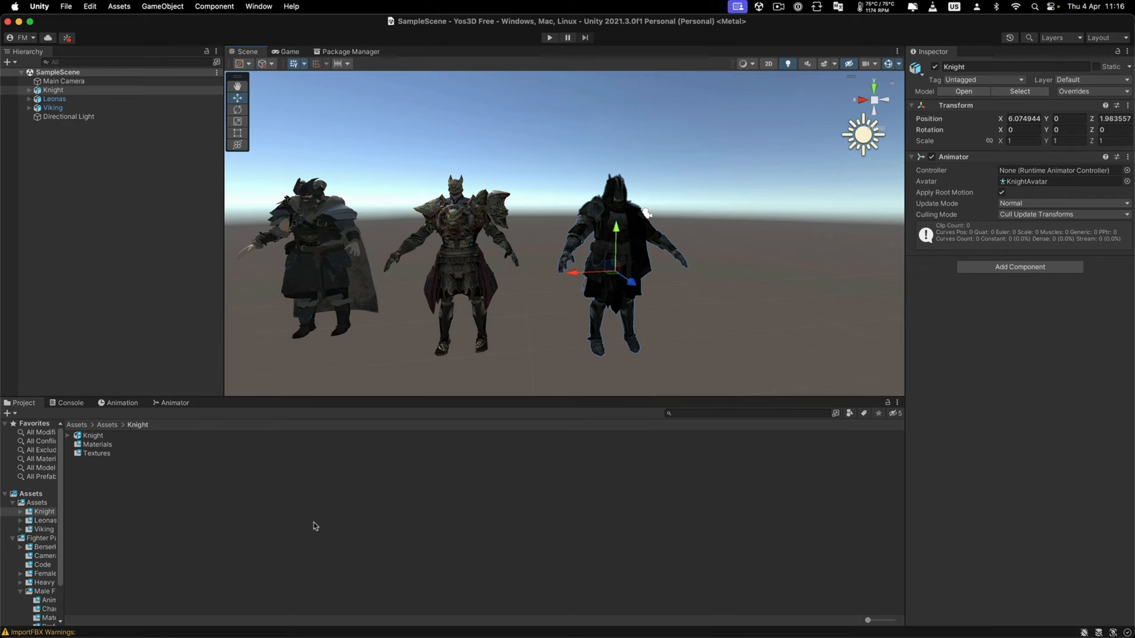
Step: Create an Animator Controller named "Knight Controller" in the Knight folder and assign it to the scene Knight's Animator
right_click(162, 497)
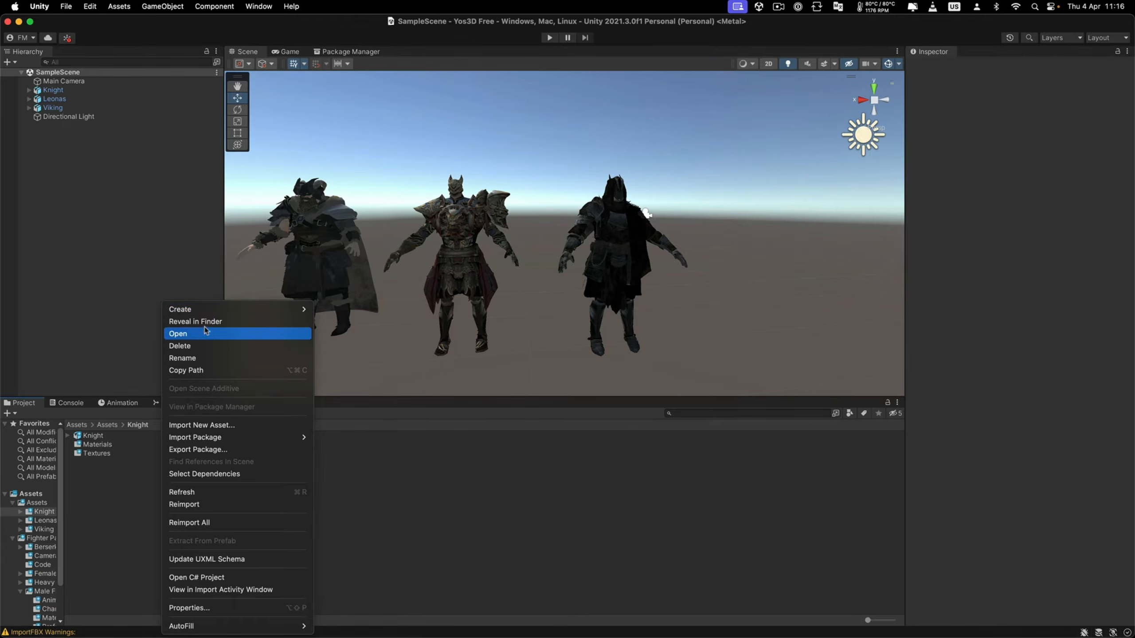
mouse_move(206, 311)
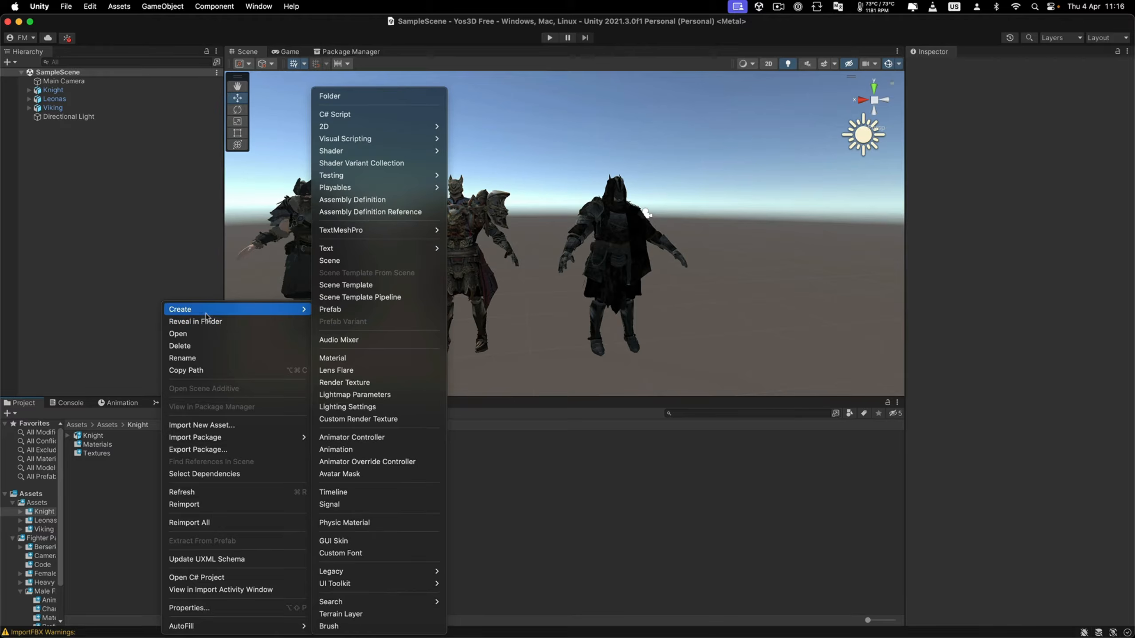
left_click(344, 438)
type("Knight C")
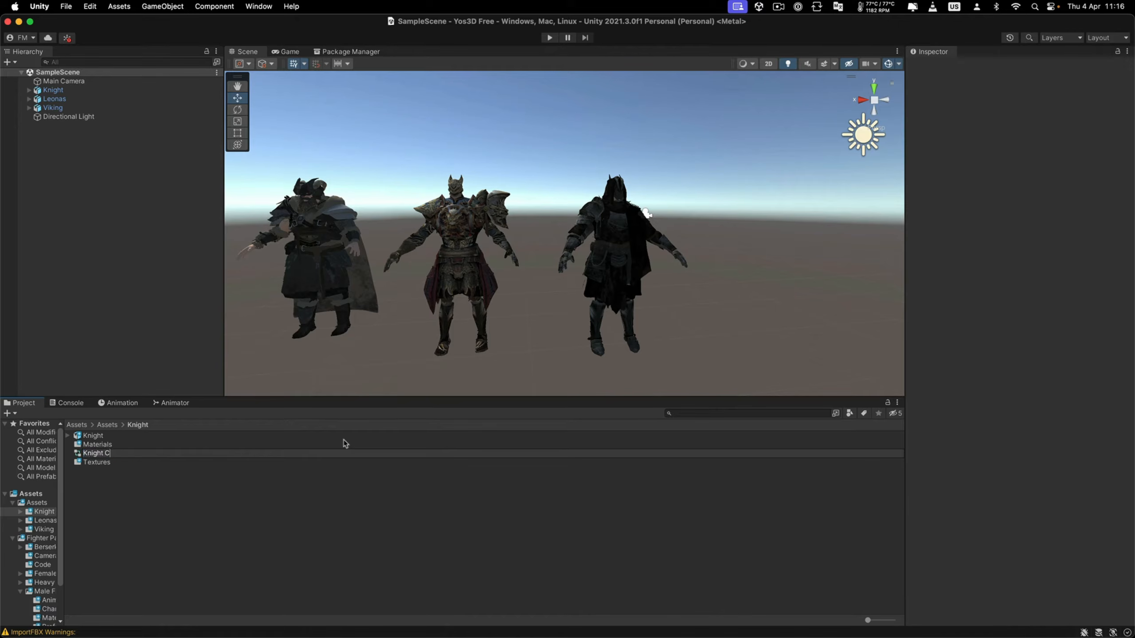
type("ontroller")
key("Return")
left_click_drag(343, 440, 62, 94)
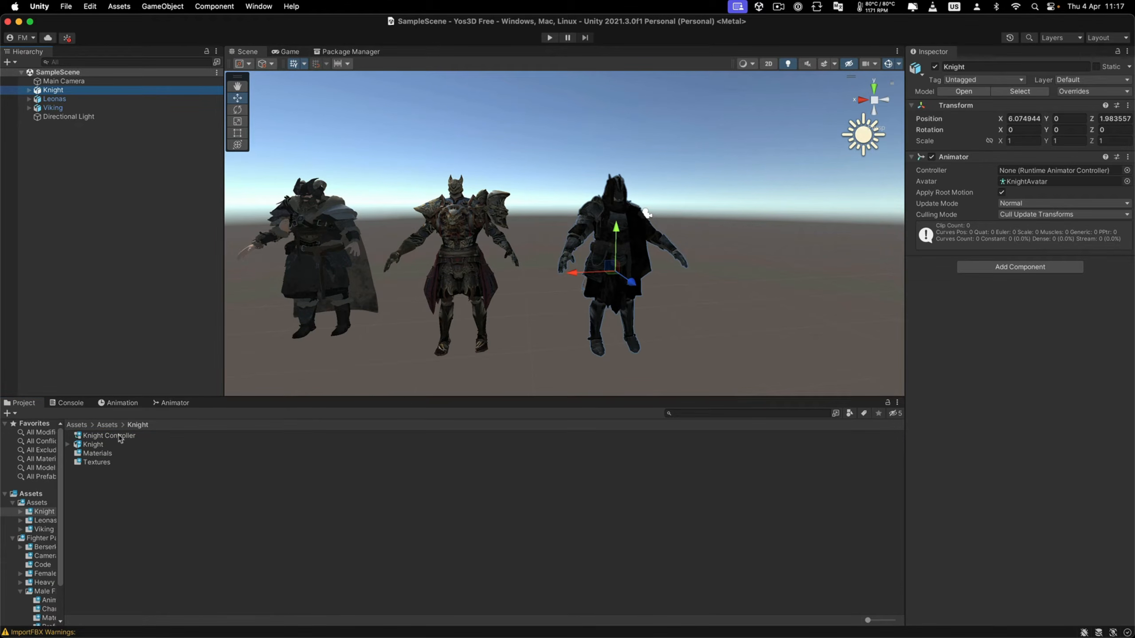
left_click_drag(120, 439, 1023, 170)
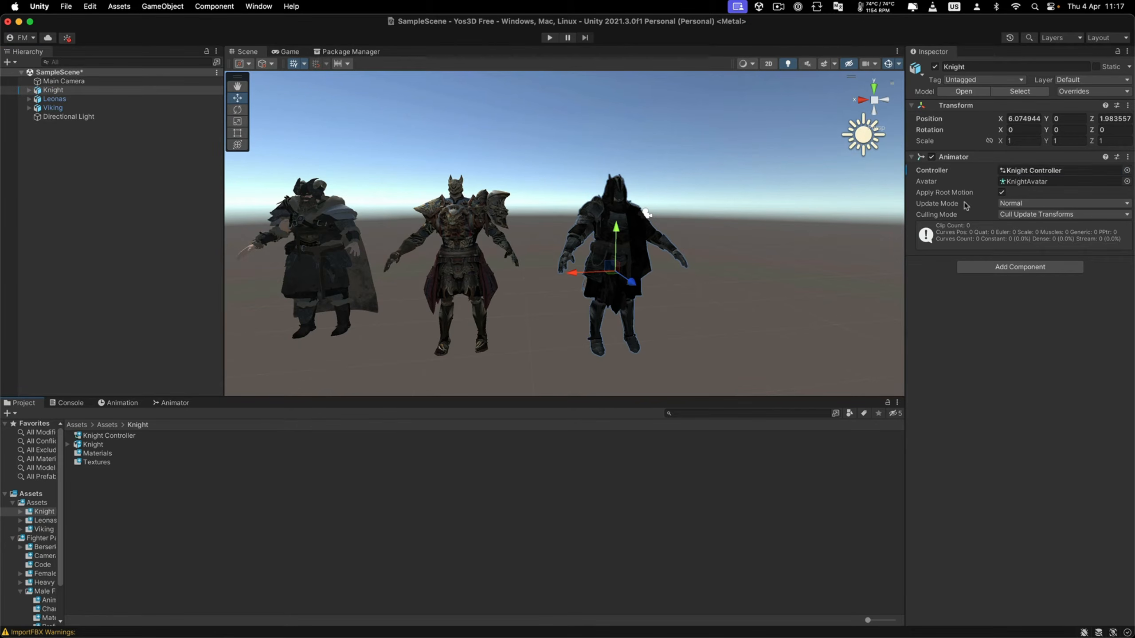
Step: Go back to the Animations folder of the Male Fighter Mecanim Animation Pack FREE
left_click(78, 426)
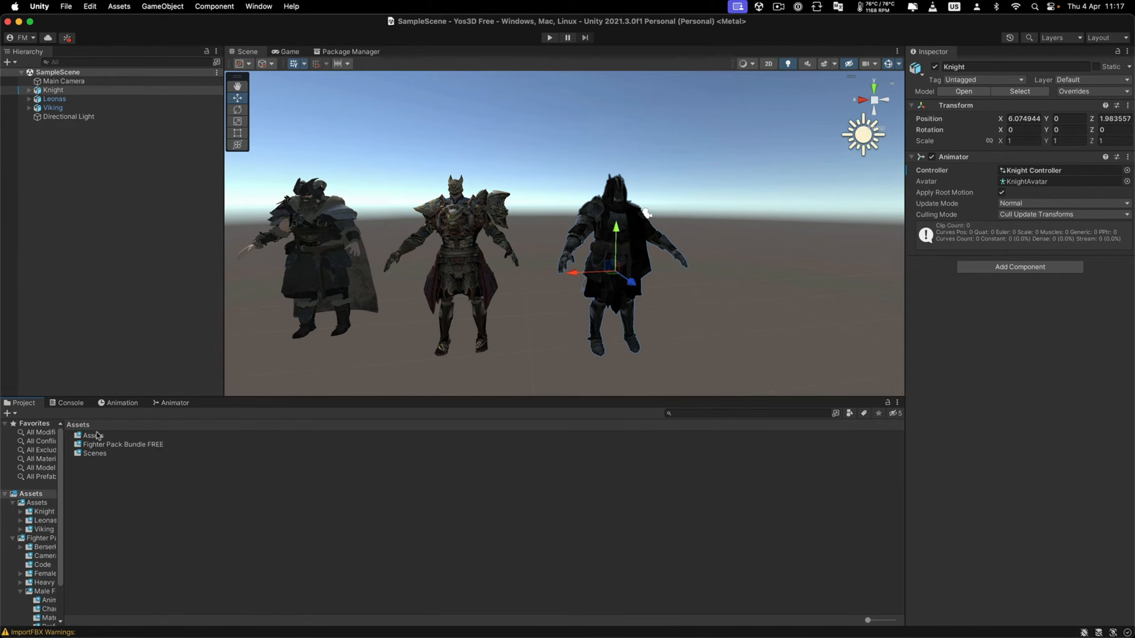
double_click(99, 444)
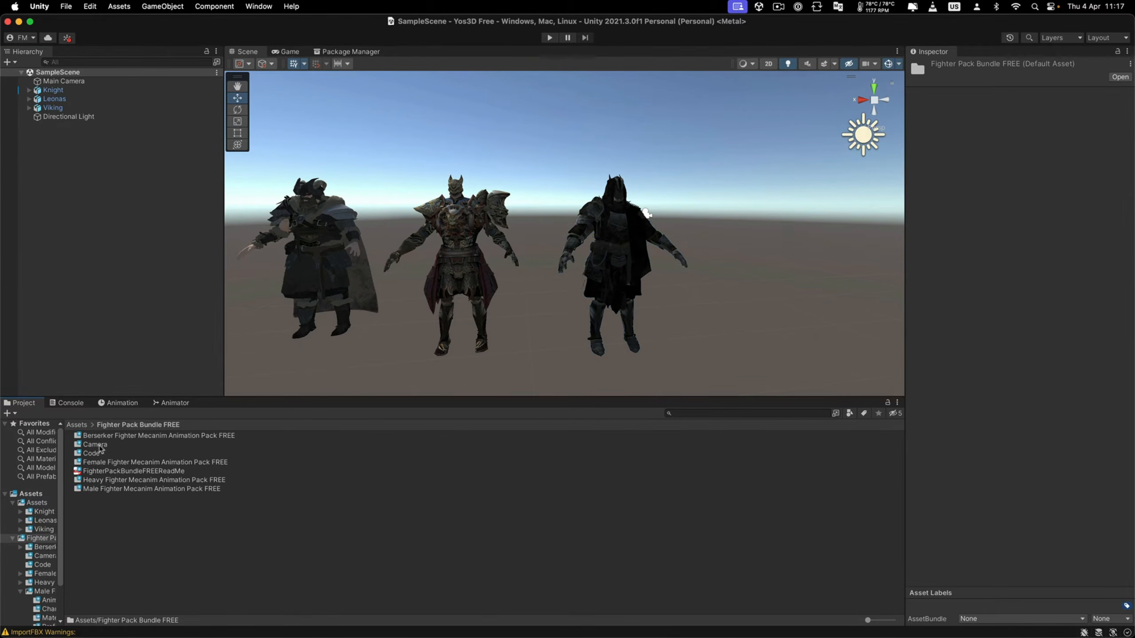
double_click(105, 488)
double_click(104, 436)
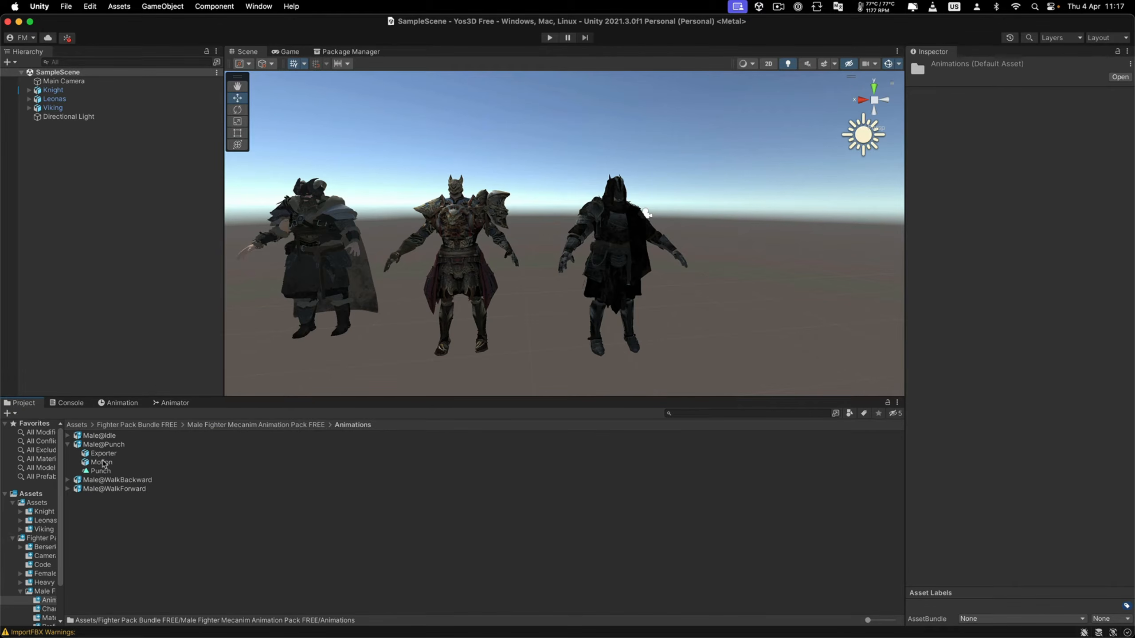
Step: Duplicate the Punch clip from Male@Punch, name the copy "Punch Knight", and return to the root Assets folder
left_click(103, 471)
key("super+d")
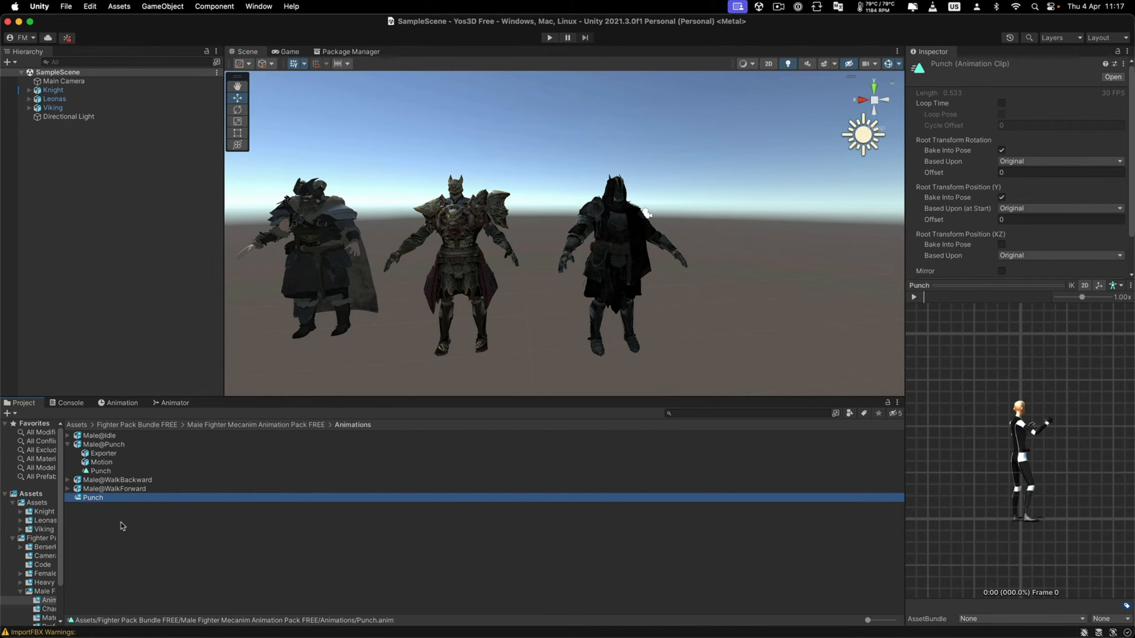
key("Return")
type("Punch Knight")
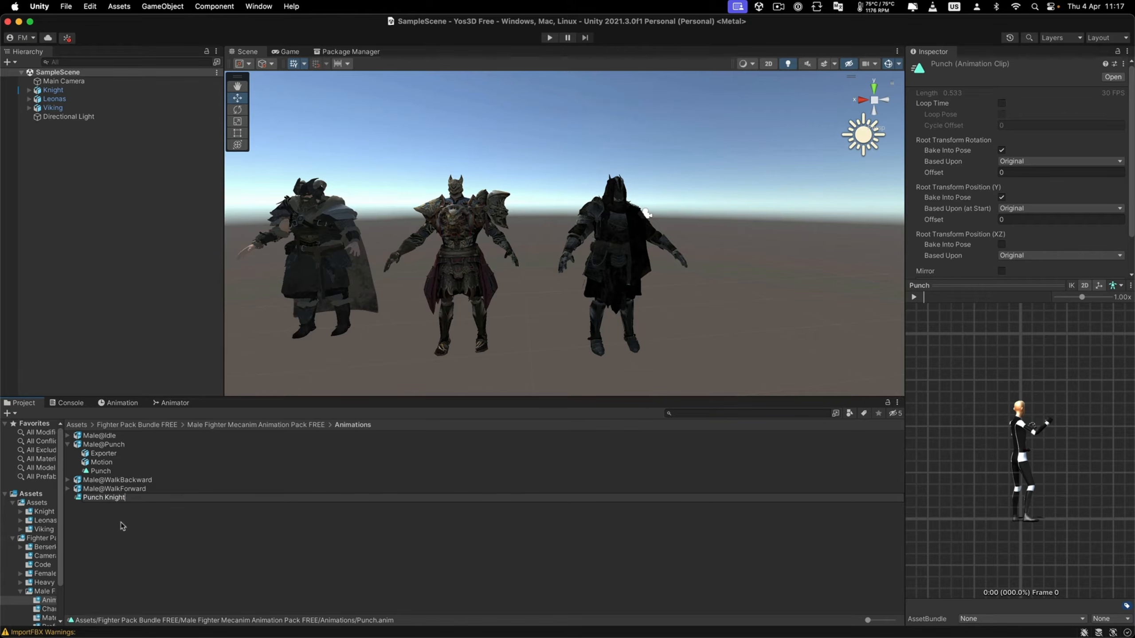
key("Return")
left_click(75, 425)
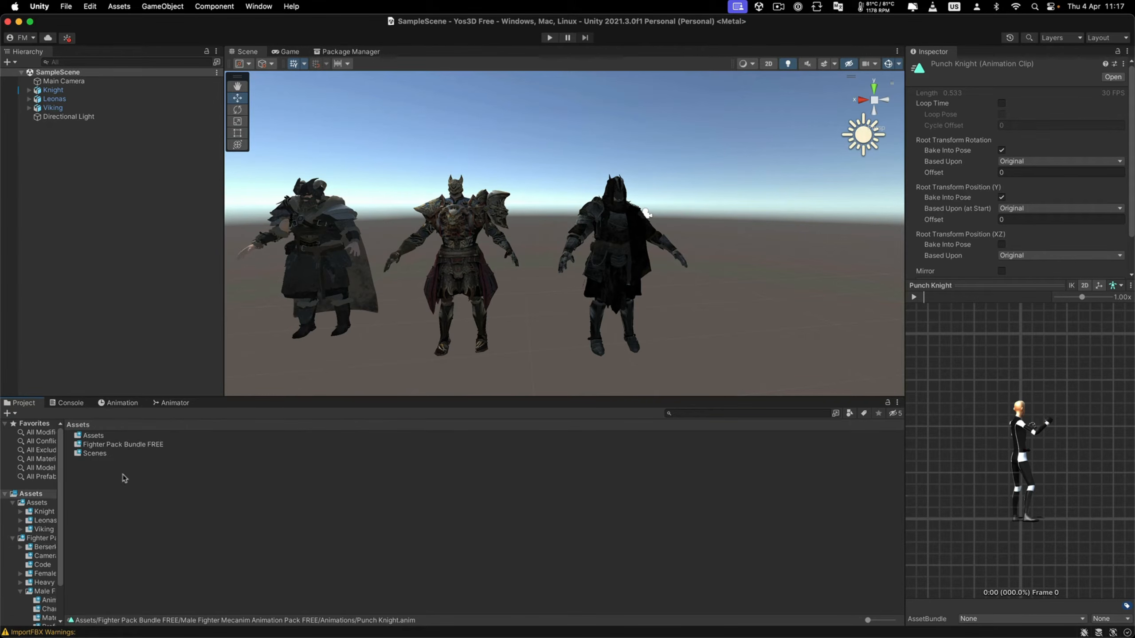
Step: Go to the Knight folder's Knight Controller, select the Knight in the scene and open its Animator state graph
left_click(103, 445)
double_click(95, 435)
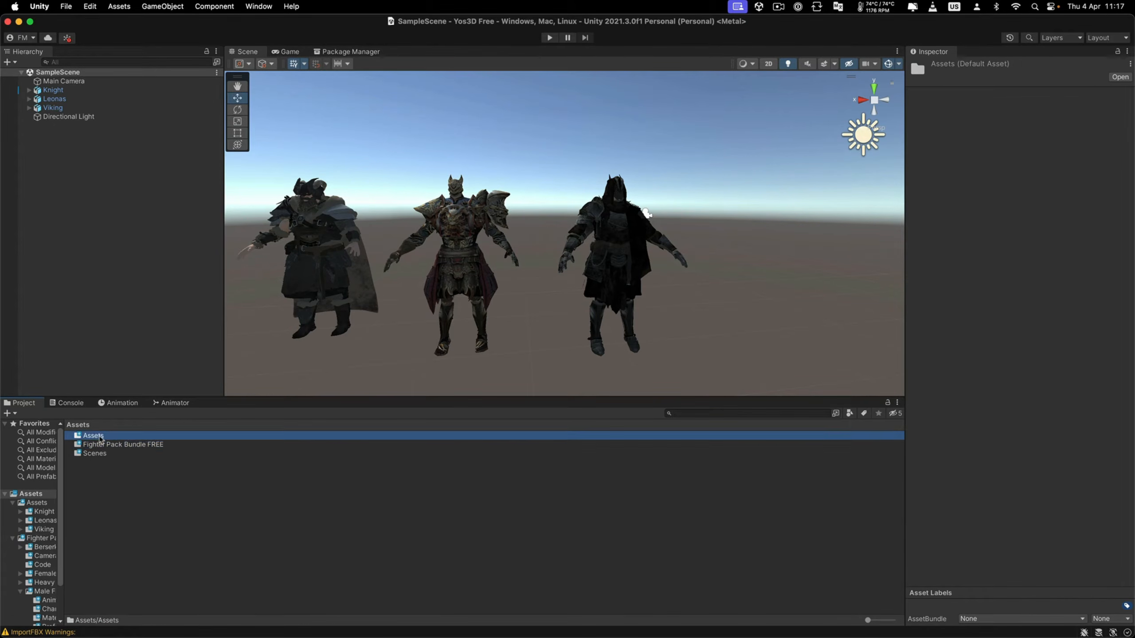
double_click(106, 436)
left_click(111, 436)
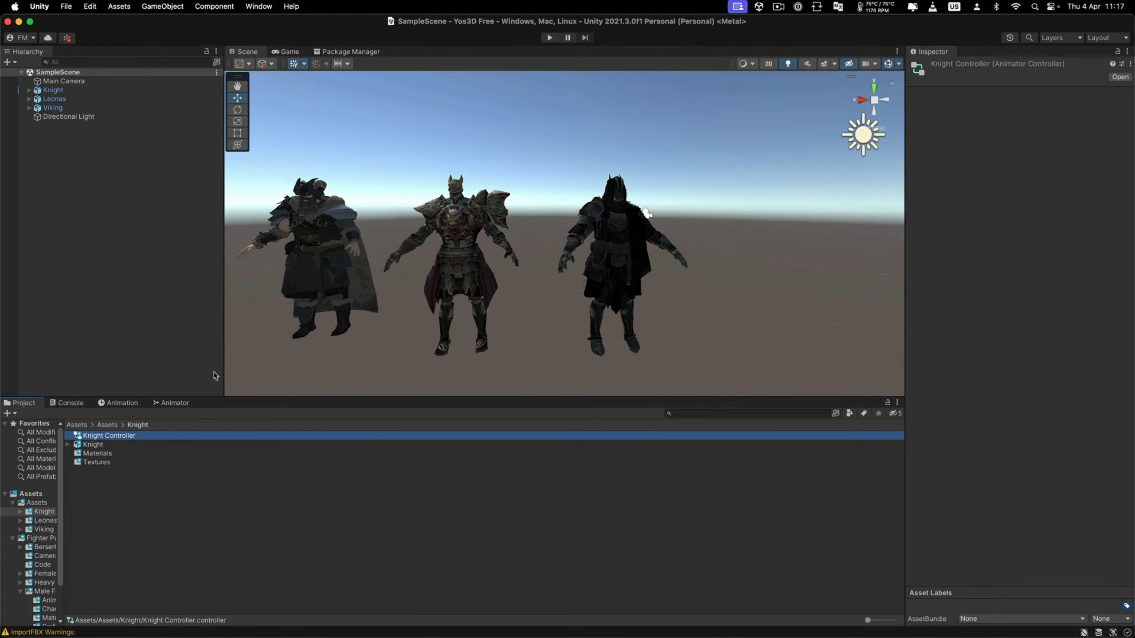
left_click(64, 90)
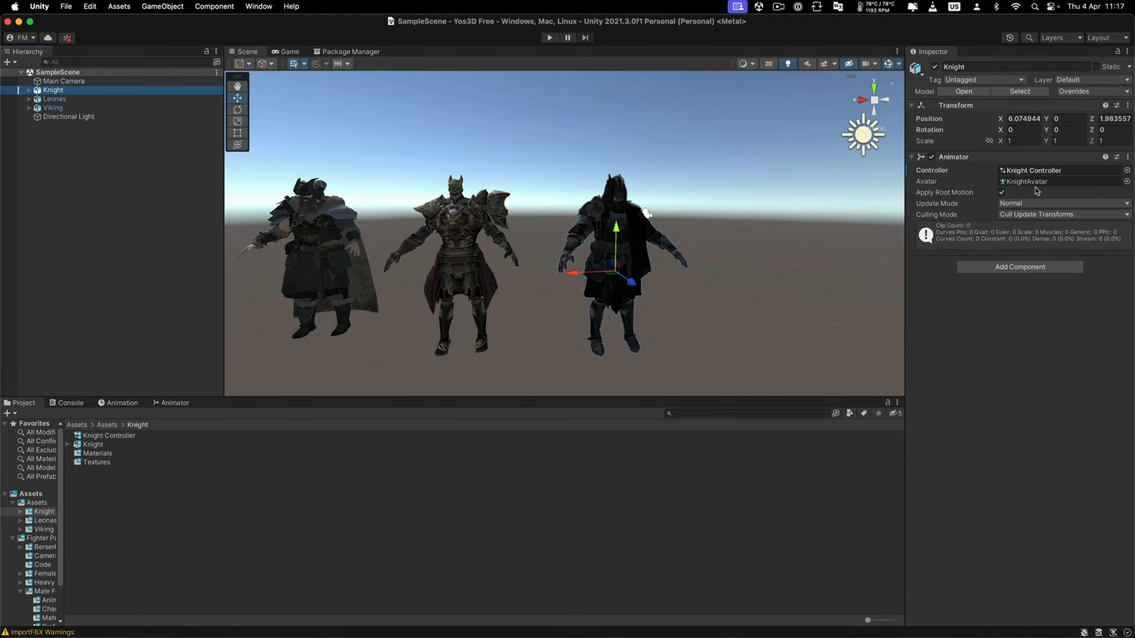
left_click(172, 403)
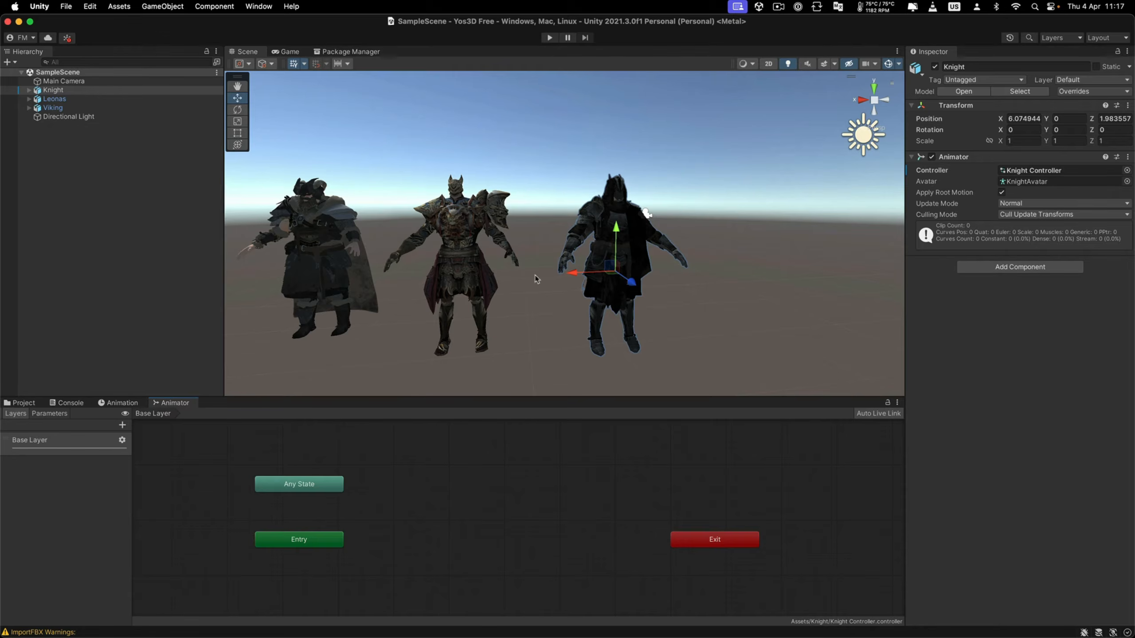
Step: Create an empty state in the Knight Controller, name it "Punch" and assign the Punch Knight clip as its motion
right_click(382, 497)
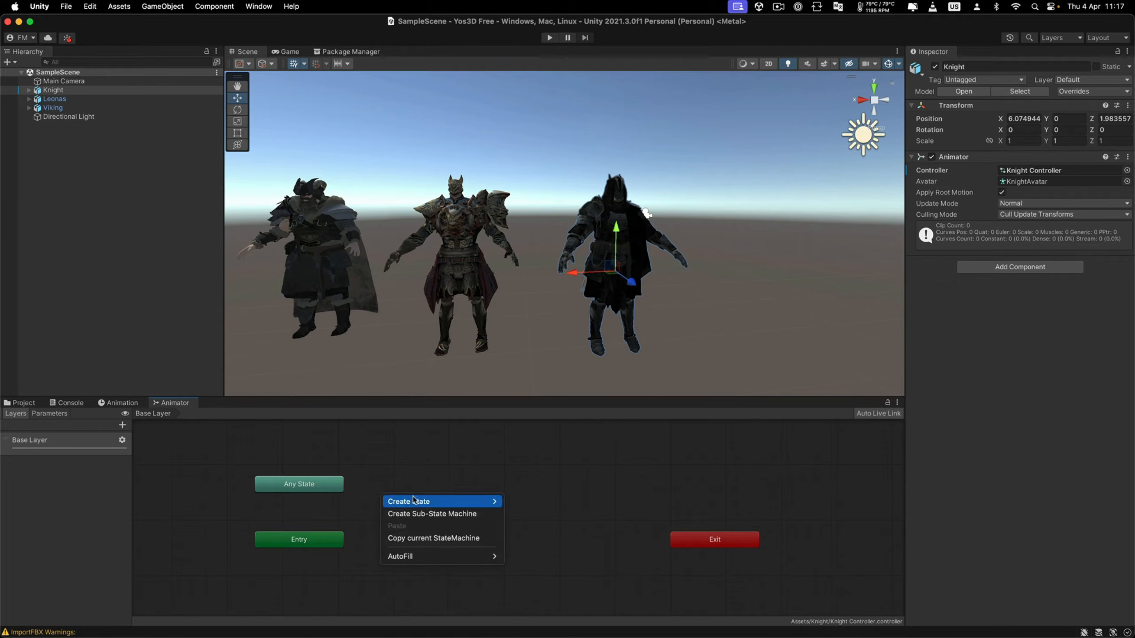
mouse_move(447, 499)
left_click(530, 500)
left_click_drag(472, 506, 470, 519)
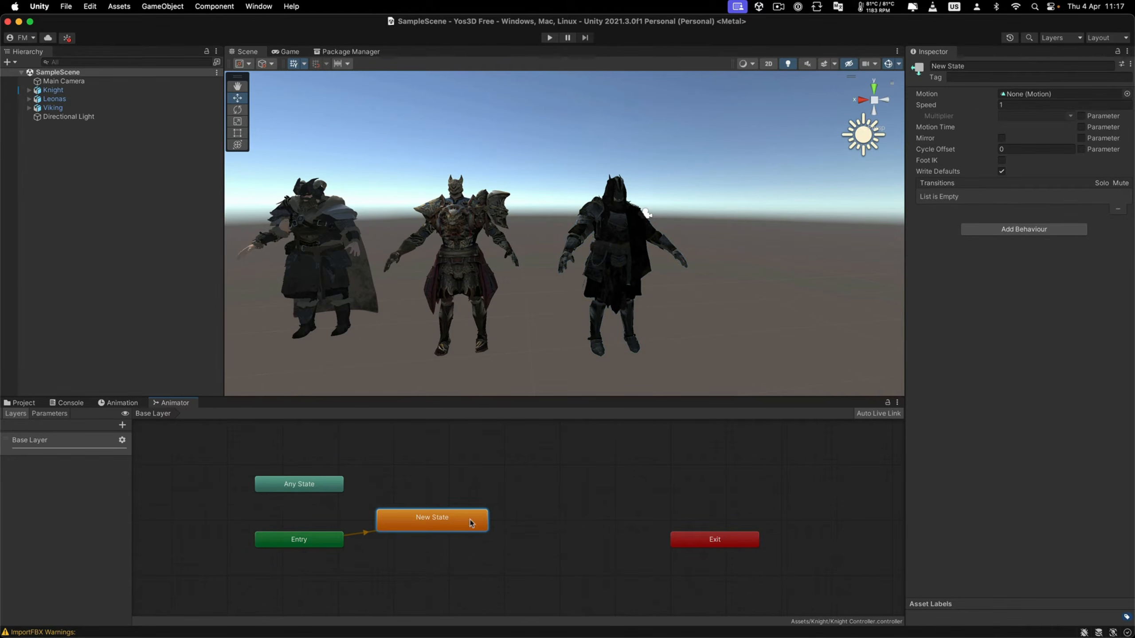
left_click(944, 67)
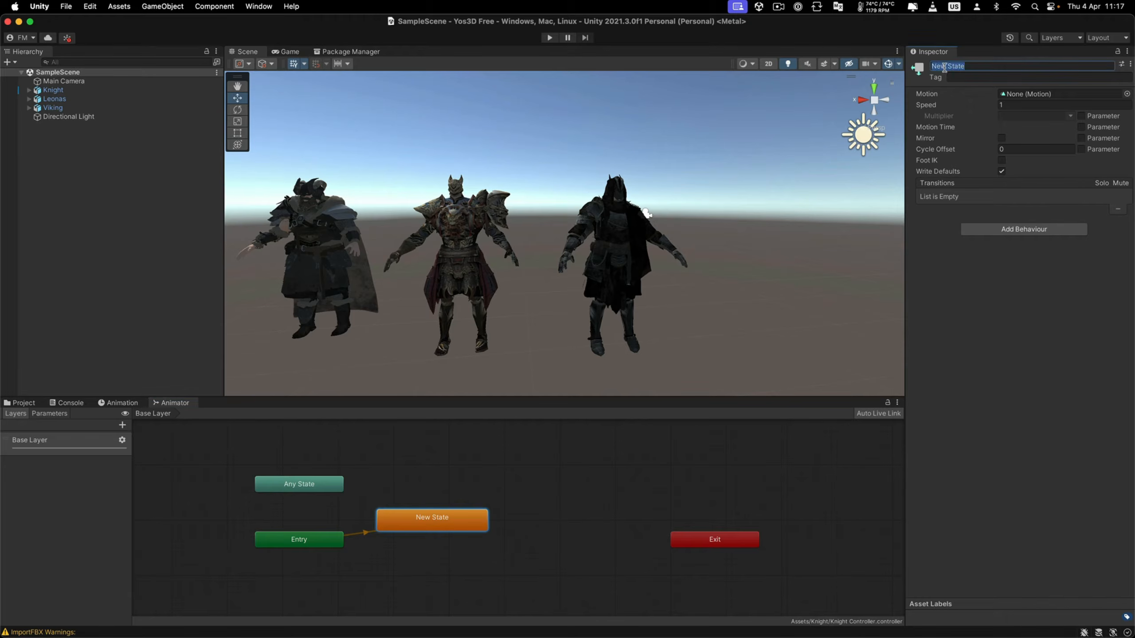
left_click(1126, 94)
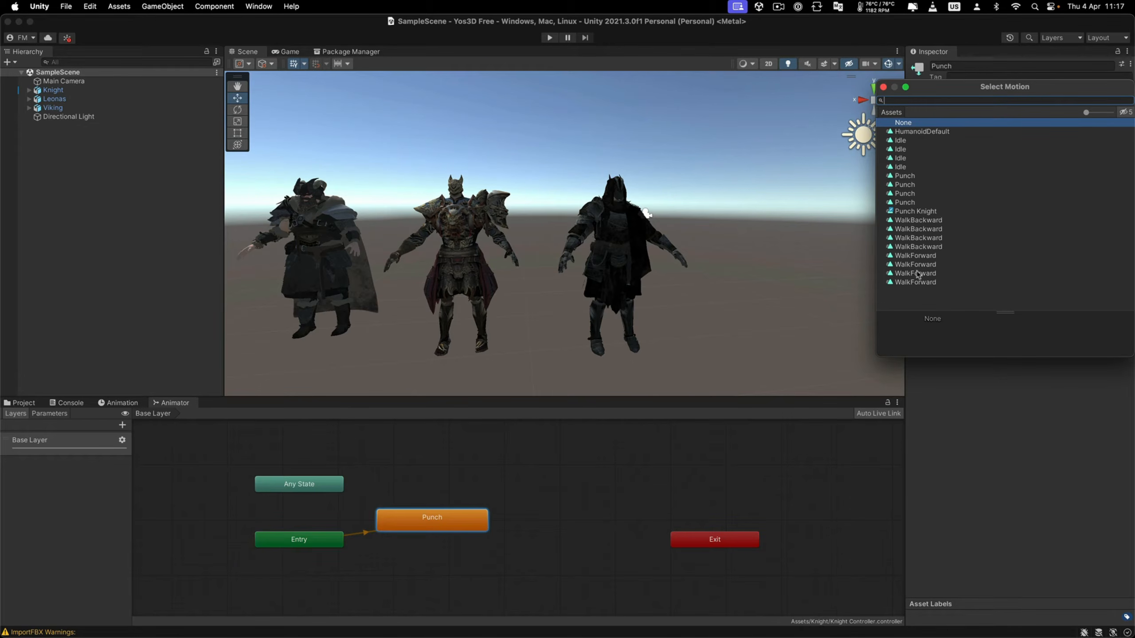
left_click(914, 211)
left_click(576, 465)
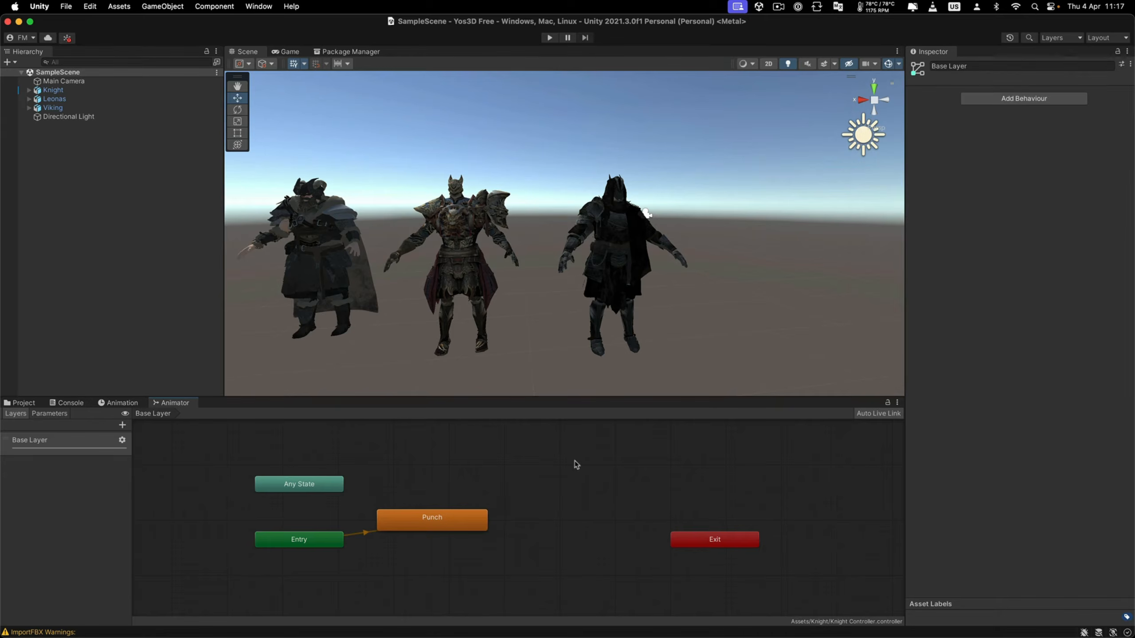
Step: Preview the Punch Knight animation on the Knight in the scene and end the preview
left_click(130, 404)
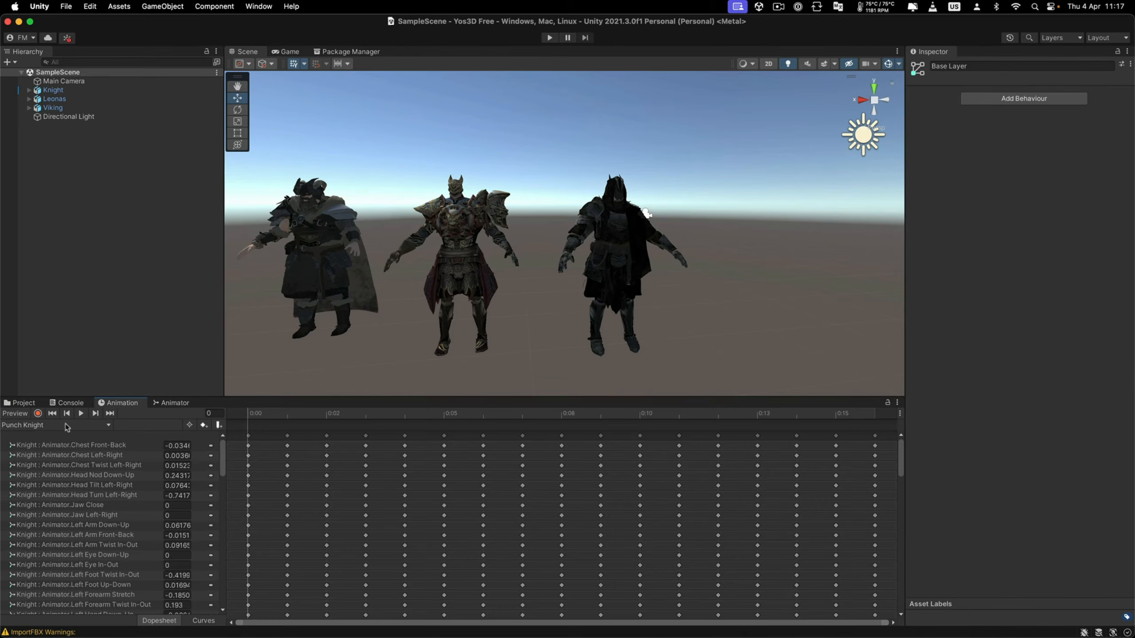
left_click(81, 413)
left_click_drag(570, 314, 601, 298, "alt")
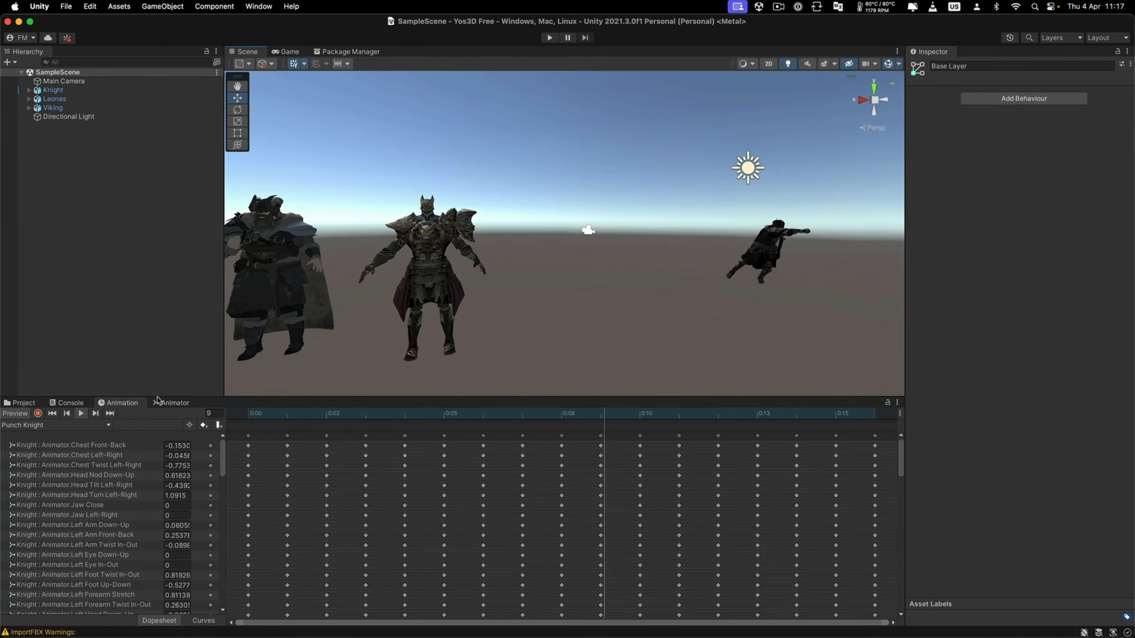
left_click(16, 414)
Step: Create an empty GameObject named "Knight Parent" at the scene root and reset its Transform
left_click(61, 212)
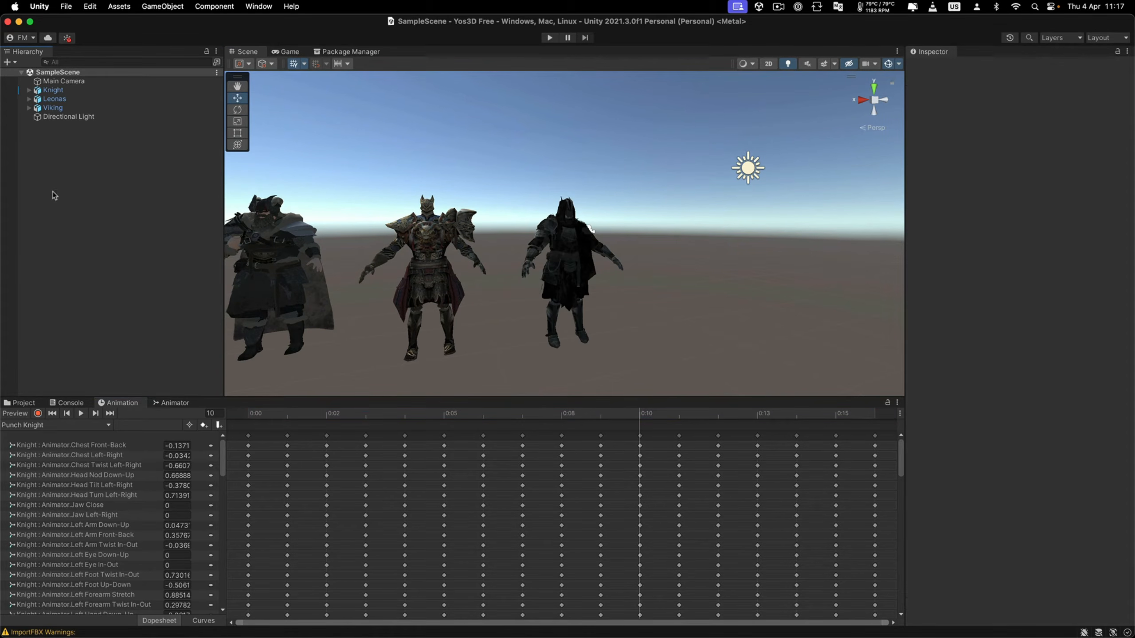
right_click(53, 195)
left_click(80, 332)
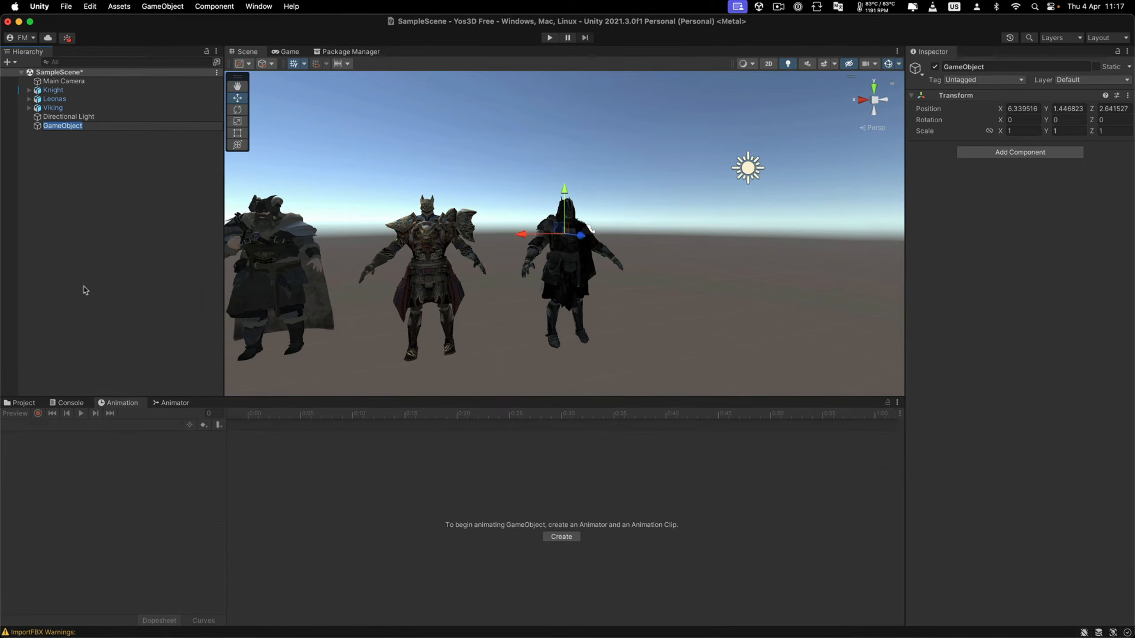
type("Knight (arent")
key("Return")
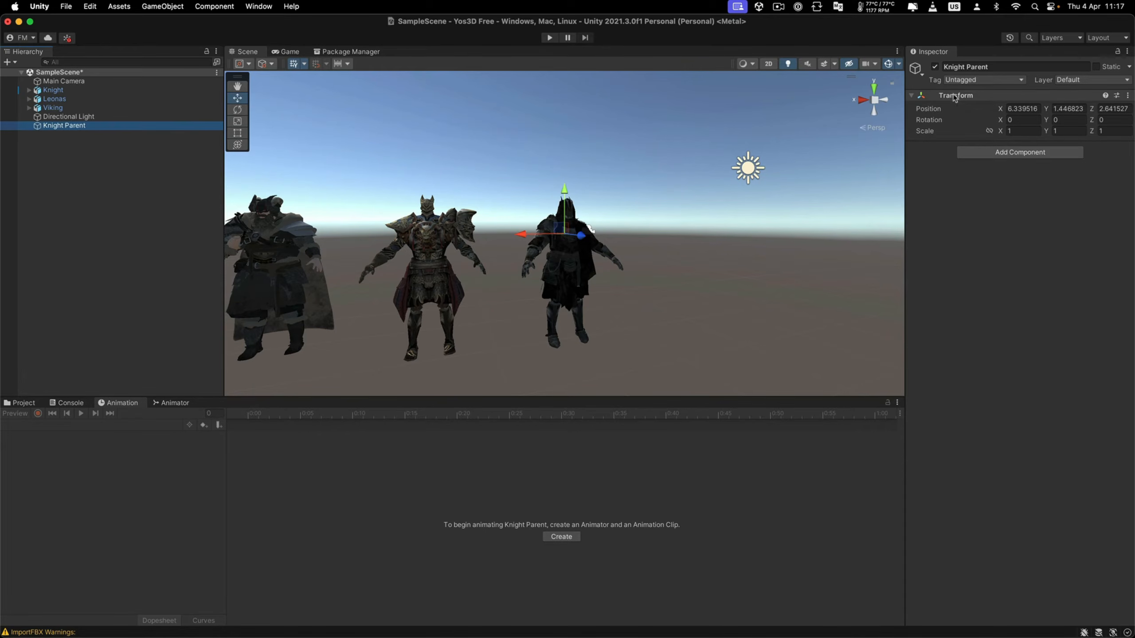
right_click(954, 97)
left_click(964, 109)
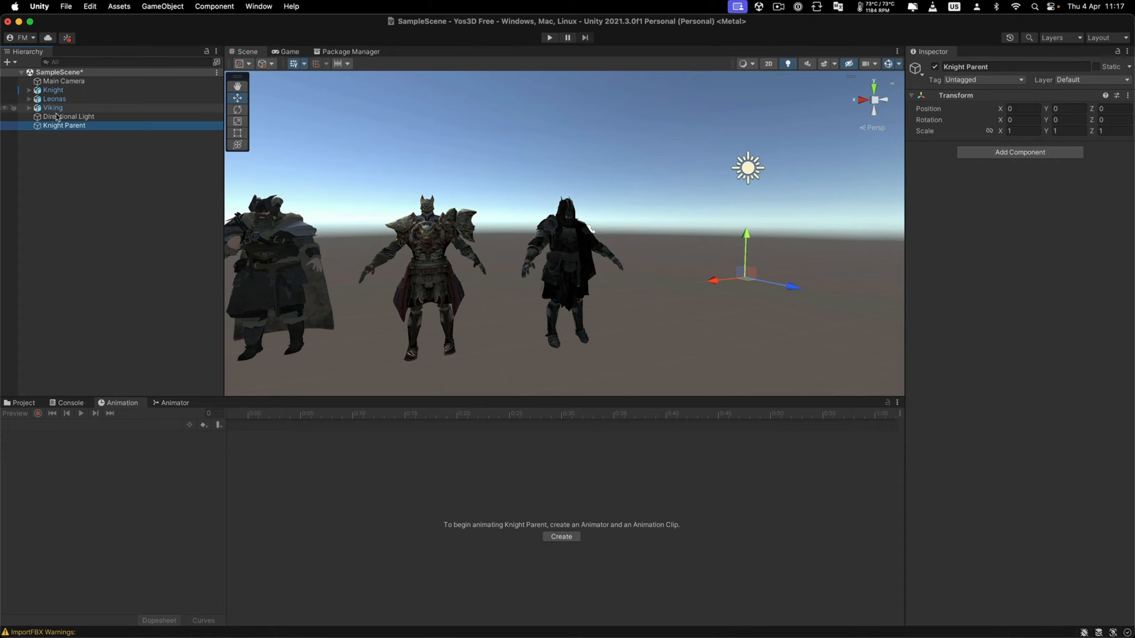
Step: Make the Knight a child of Knight Parent, reset the Knight's Transform and frame the parent in the scene
left_click_drag(52, 90, 74, 126)
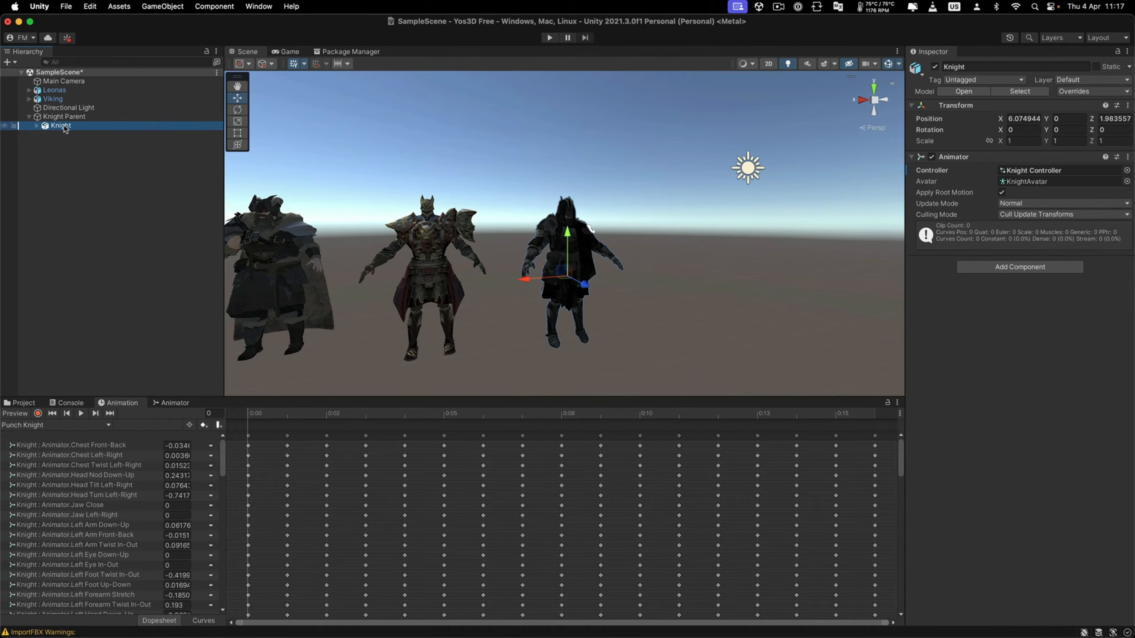
right_click(65, 126)
right_click(959, 107)
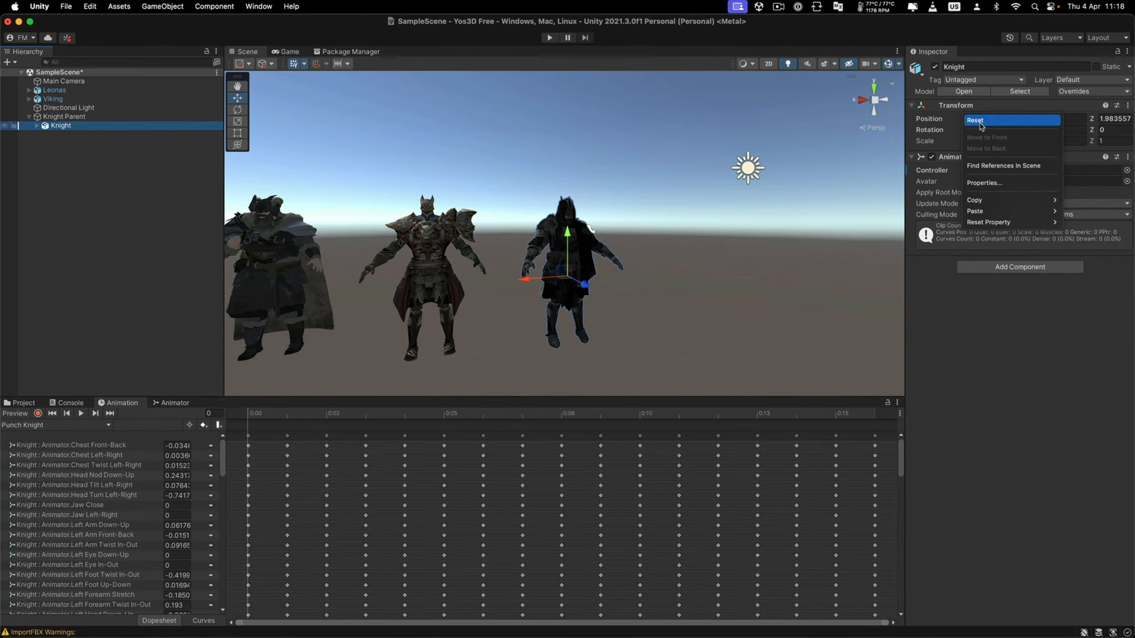
left_click(973, 117)
double_click(67, 116)
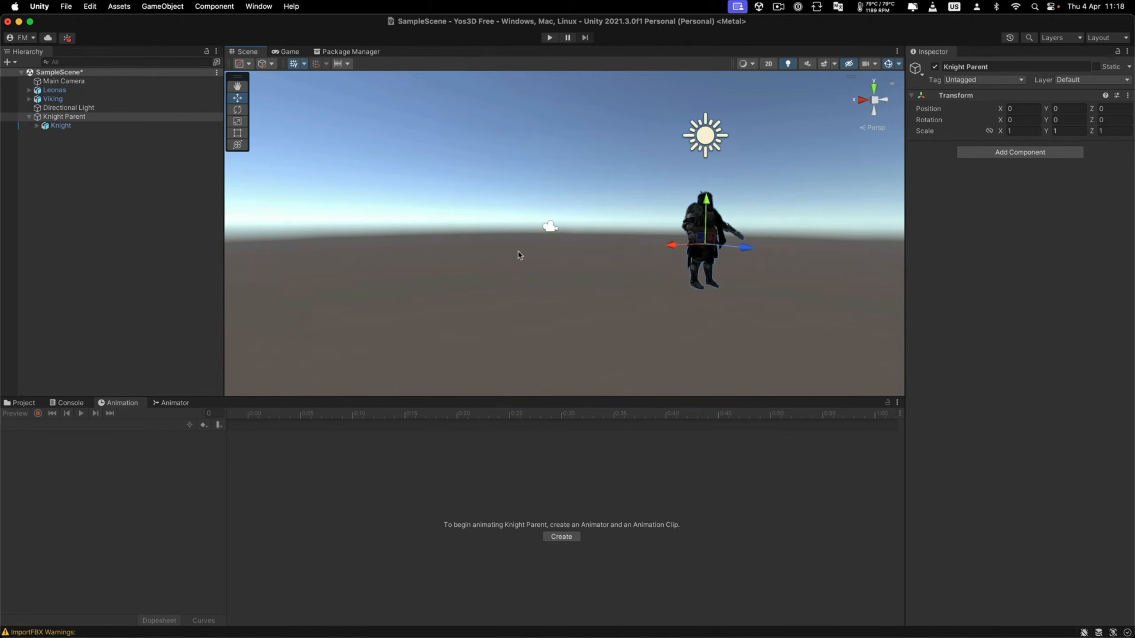
scroll(523, 245, "up", 6)
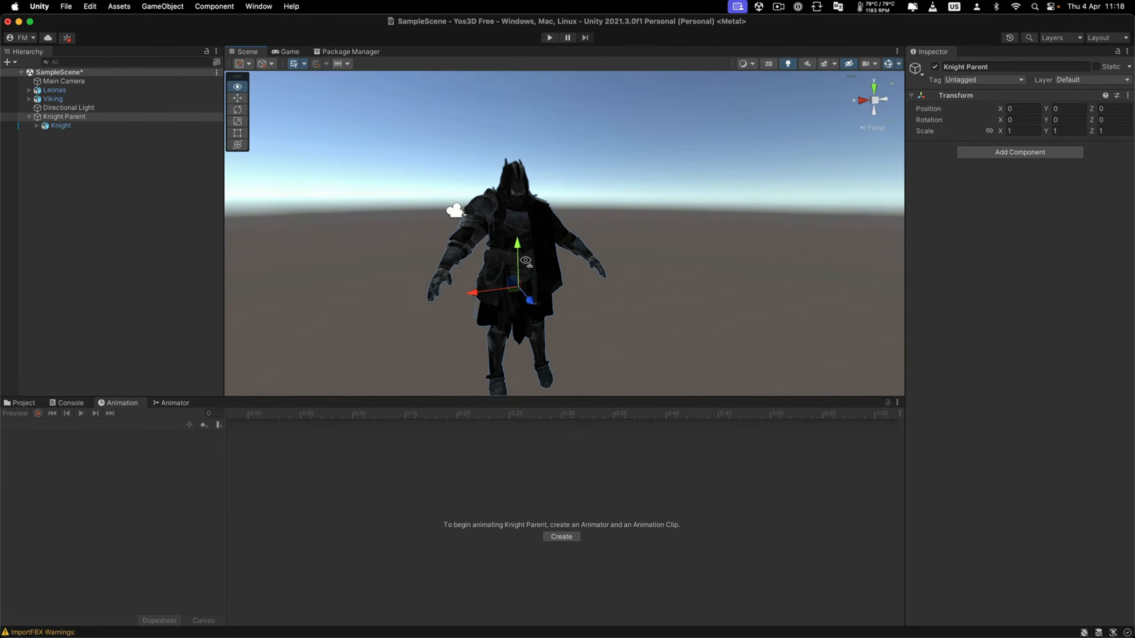
Step: Preview the Punch Knight animation on the Knight nested under Knight Parent, and turn the preview off
left_click(61, 125)
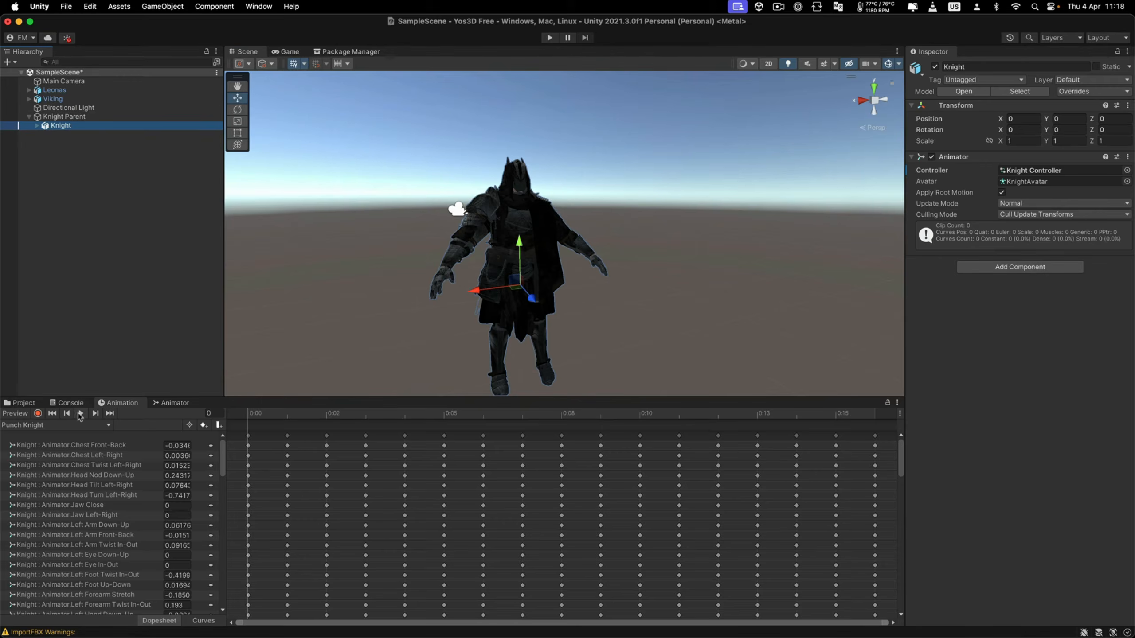
left_click(79, 417)
left_click_drag(412, 317, 558, 304, "alt")
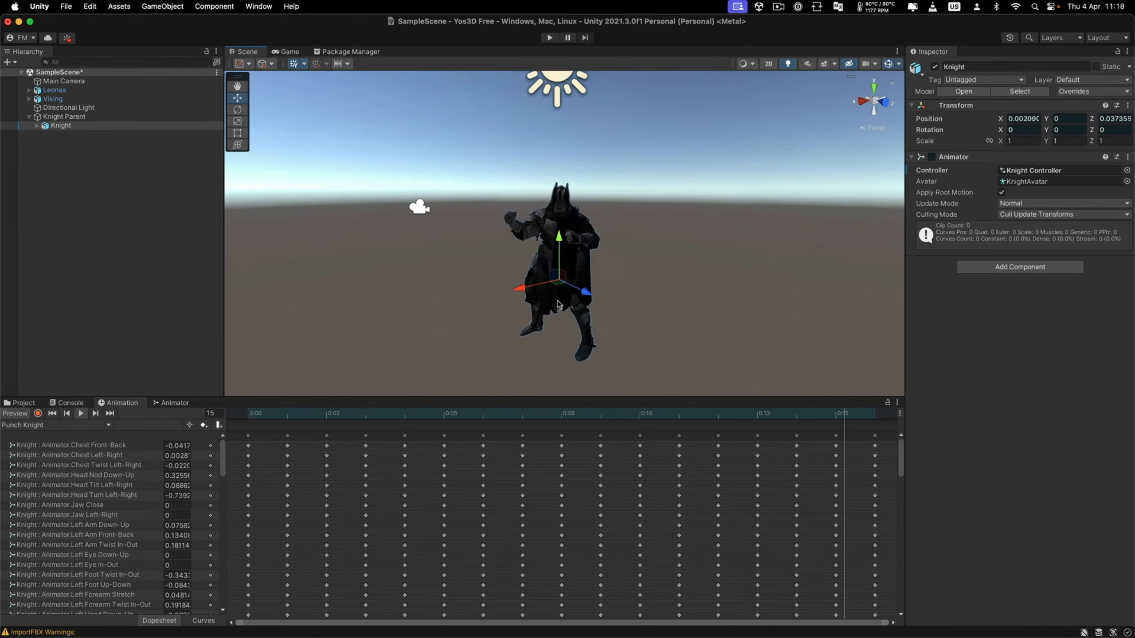
left_click(19, 413)
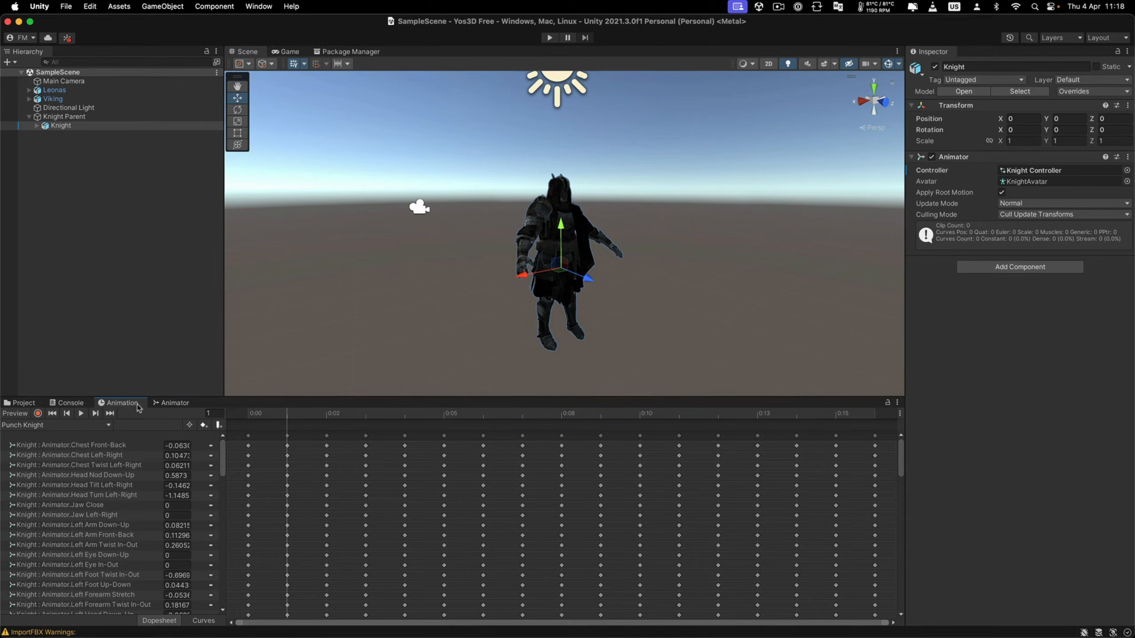
Step: Assign the Heavy Fighter pack's WalkForward clip as the motion of the Punch state
left_click(171, 403)
left_click(430, 521)
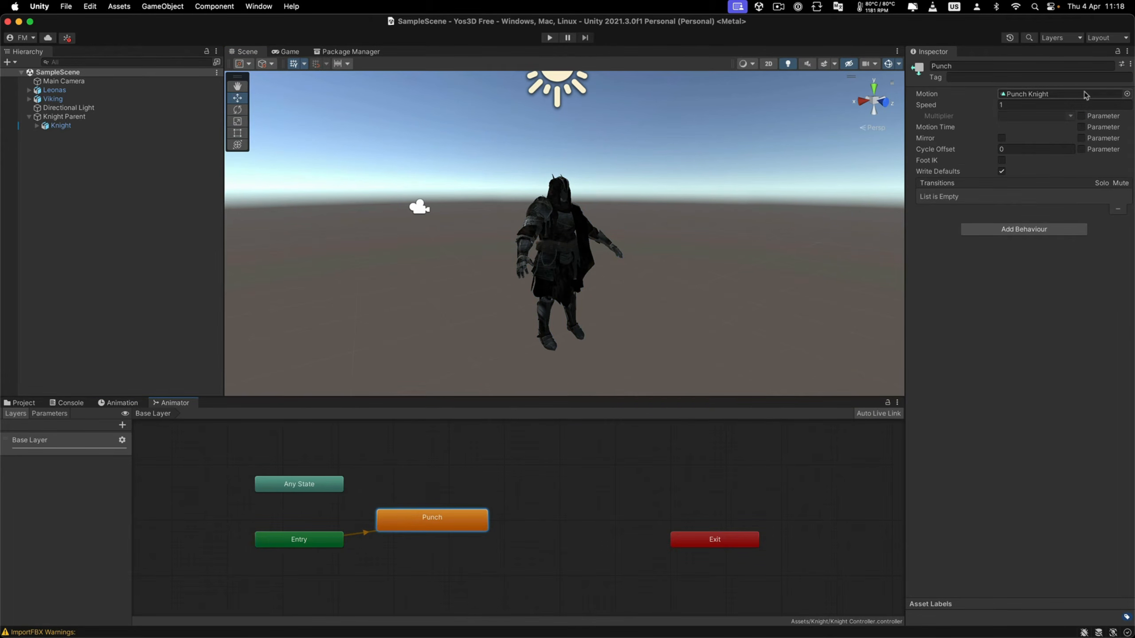
left_click(1124, 94)
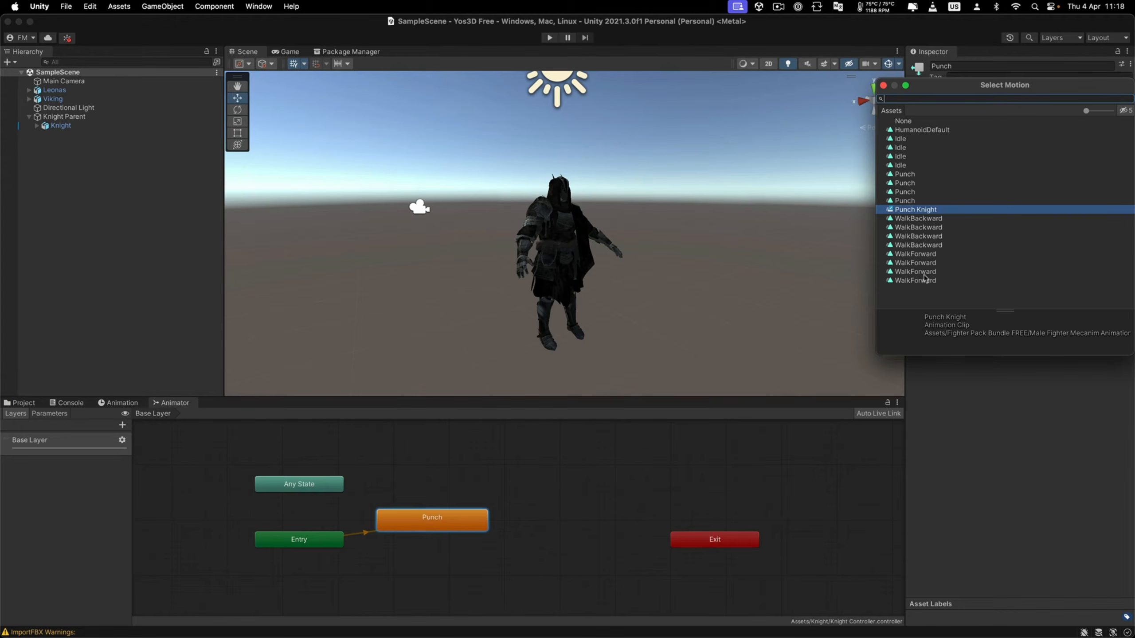
left_click(926, 264)
left_click(194, 446)
Step: Play the WalkForward animation on the Knight and examine its walk from different distances in the scene
left_click(118, 402)
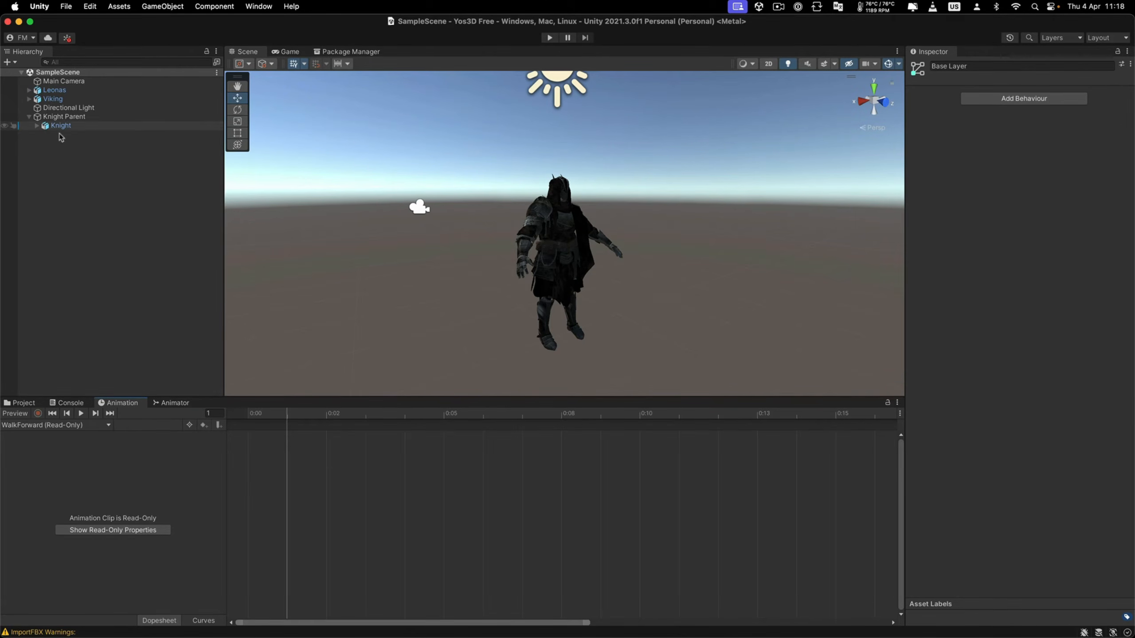
left_click(83, 416)
key("w")
right_click_drag(555, 287, 535, 287)
key("s")
key("w")
key("s")
key("w")
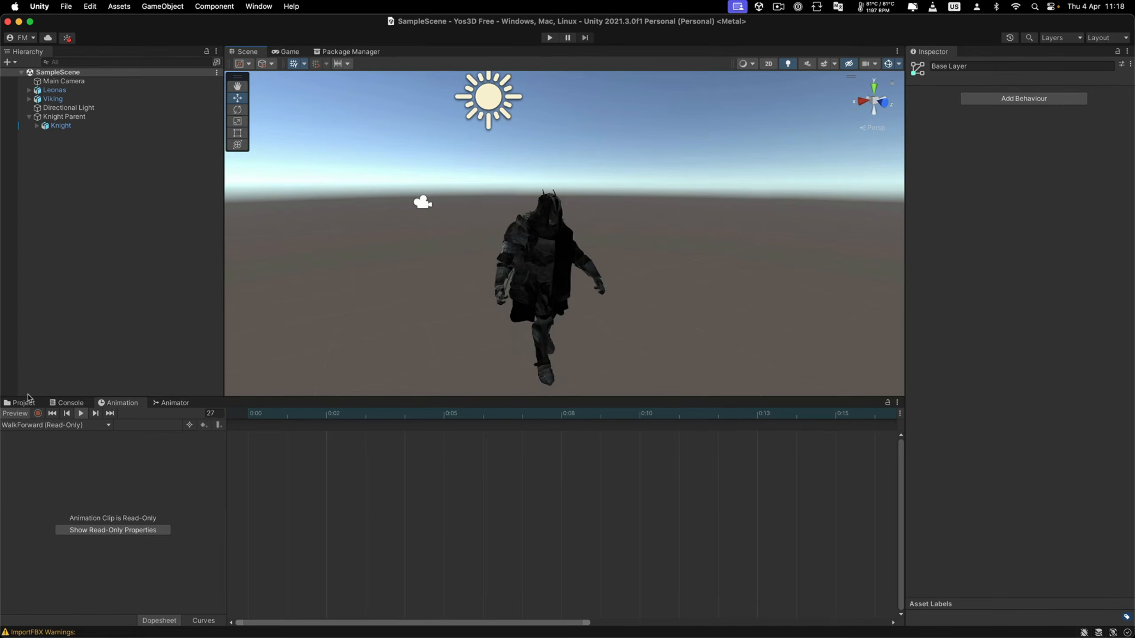
Step: Set the Punch state's motion back to the Punch Knight clip and display that clip's keyframes
left_click(20, 403)
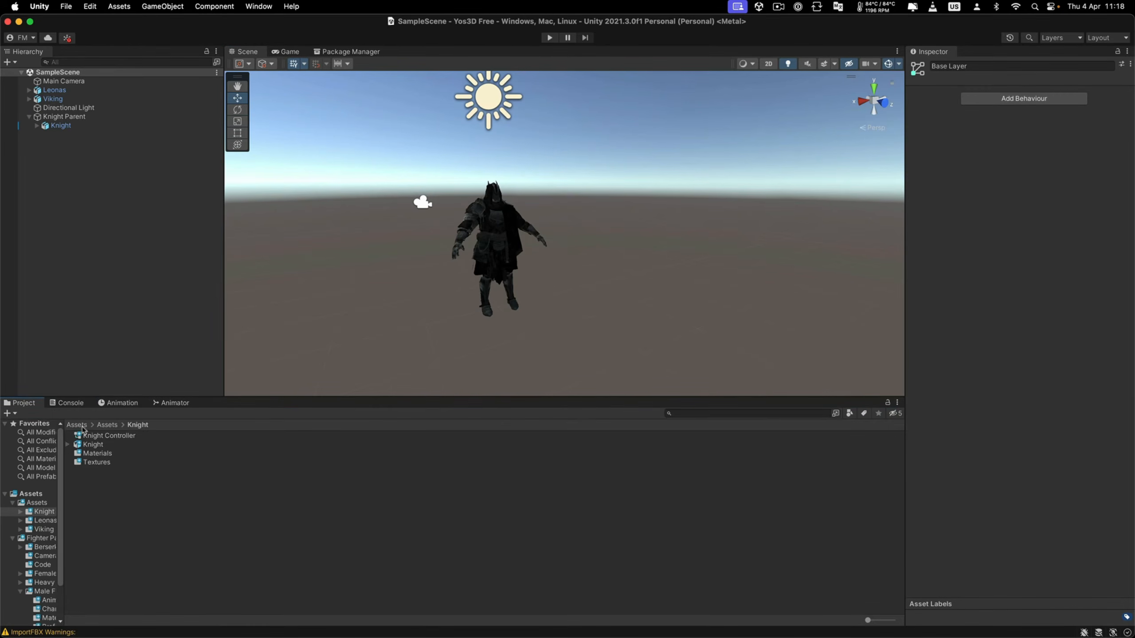
left_click(119, 403)
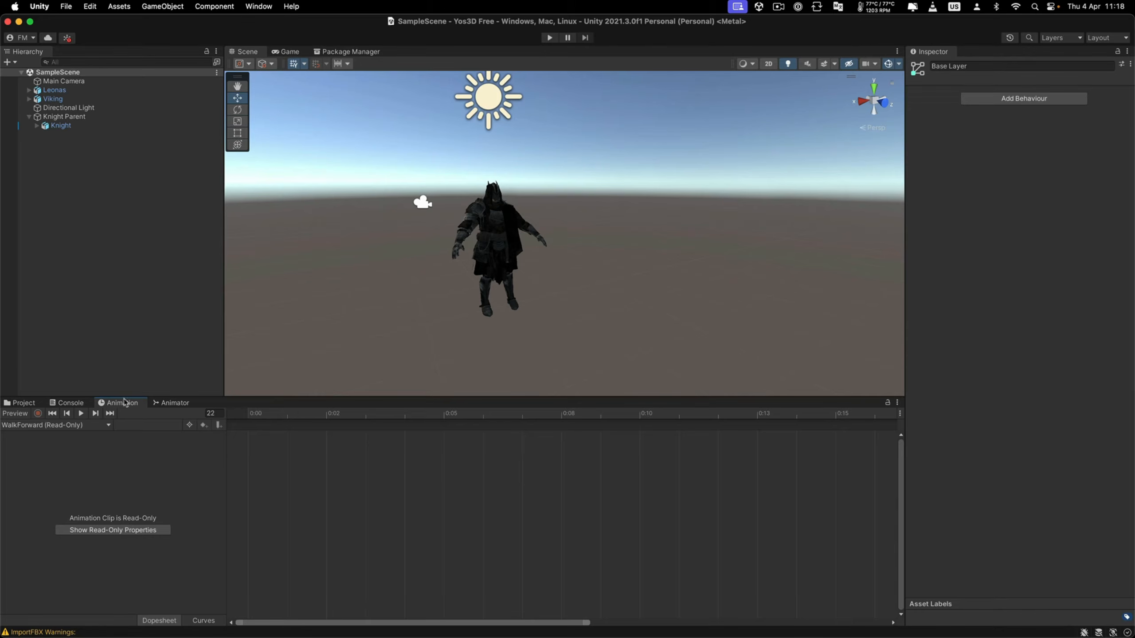
left_click(172, 403)
left_click(402, 516)
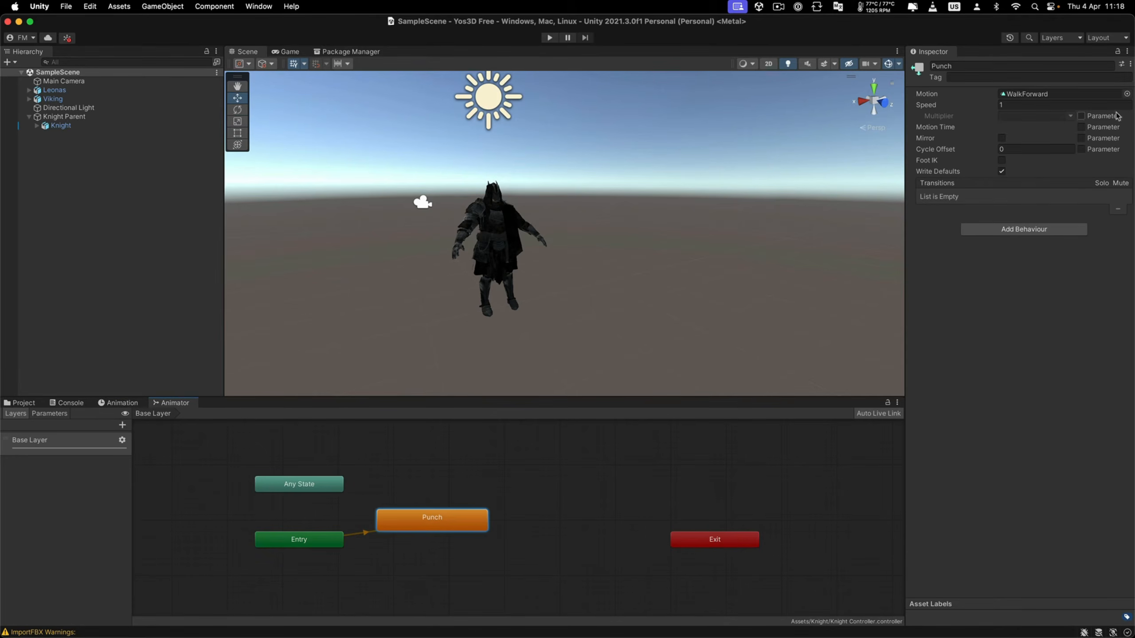
left_click(1127, 94)
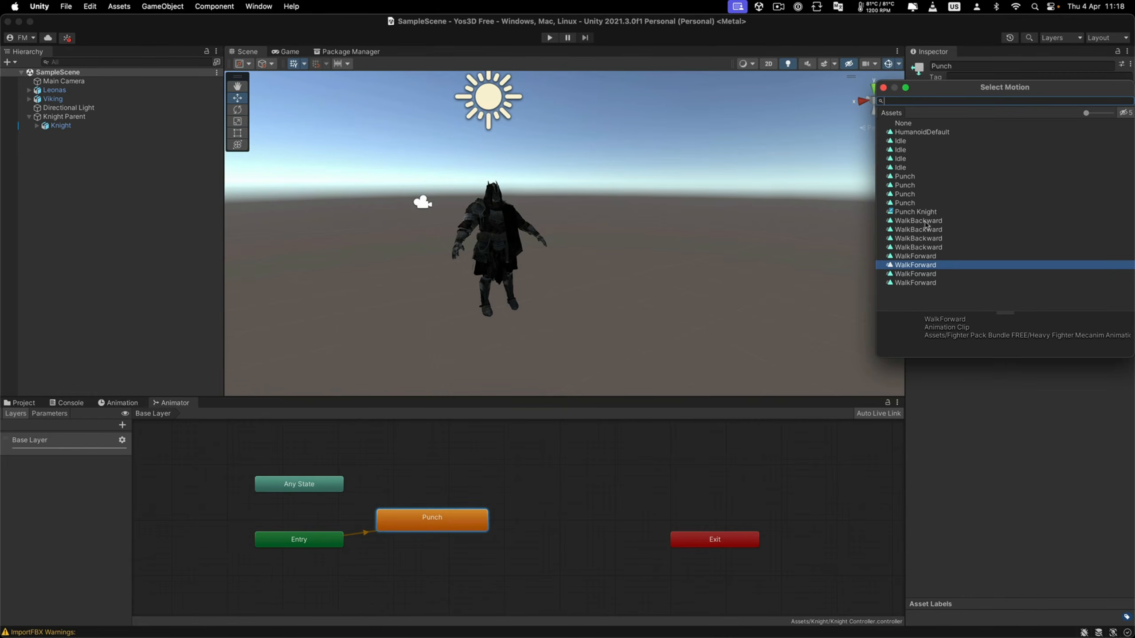
left_click(913, 214)
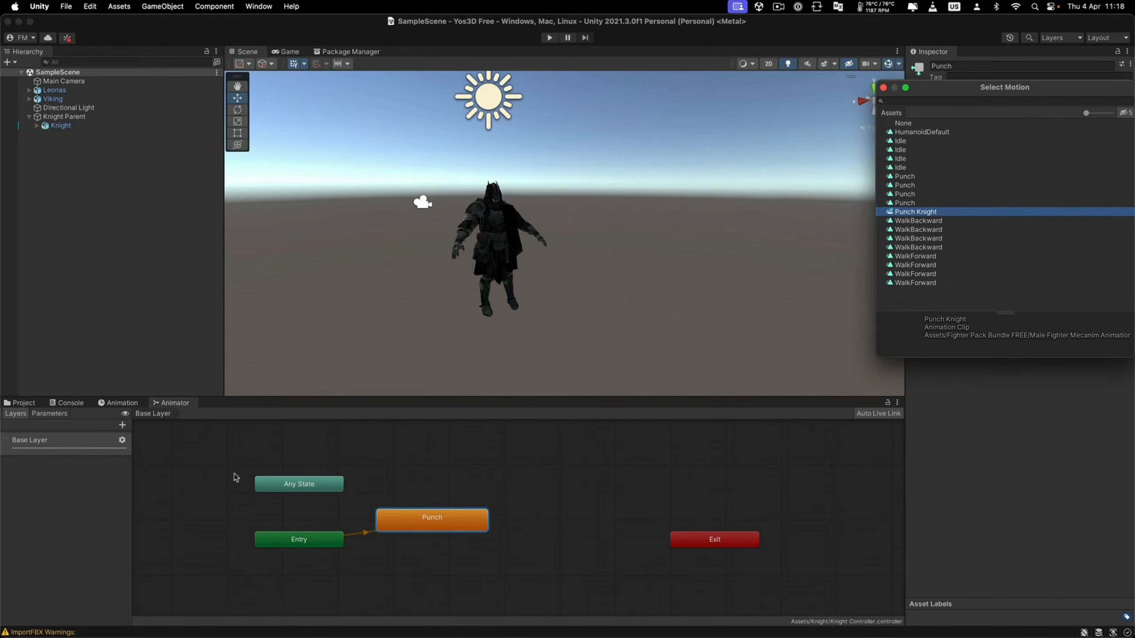
left_click(143, 526)
left_click(120, 403)
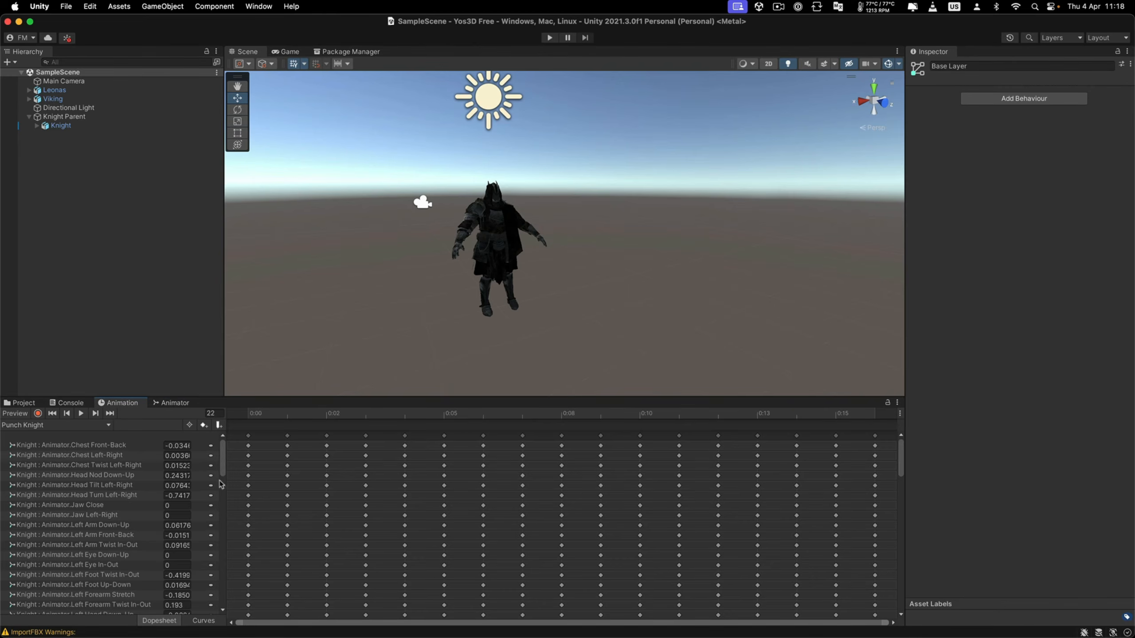
Step: Set the Punch state's motion to the Male Fighter pack's WalkBackward clip and open that clip's timeline
left_click(174, 404)
left_click_drag(420, 524, 414, 508)
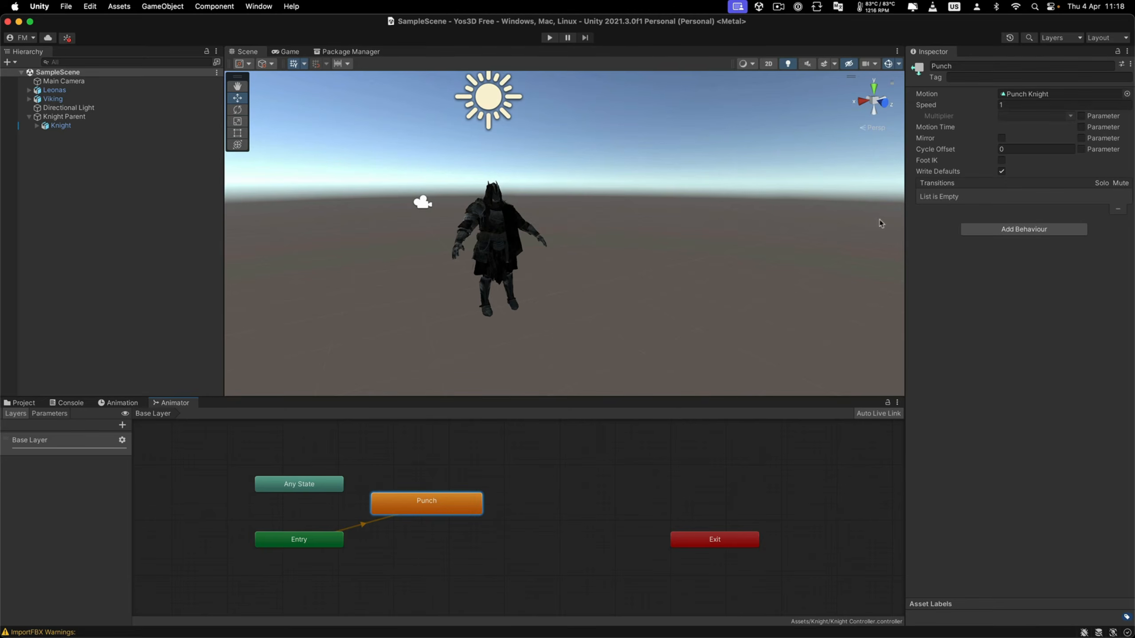
left_click(1126, 94)
left_click(958, 247)
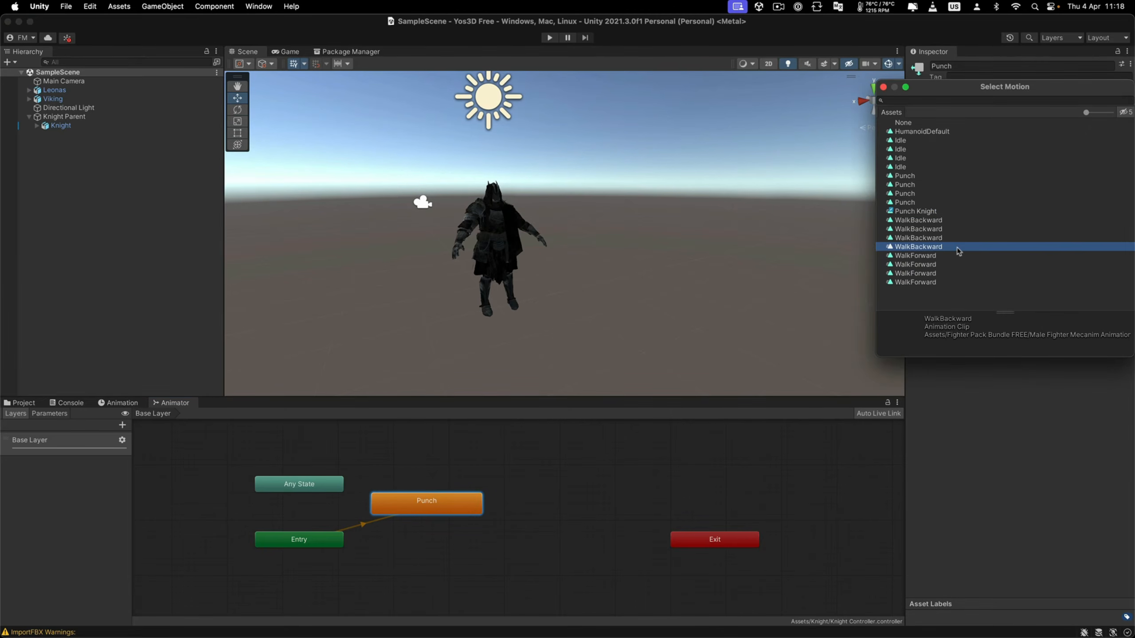
left_click(117, 404)
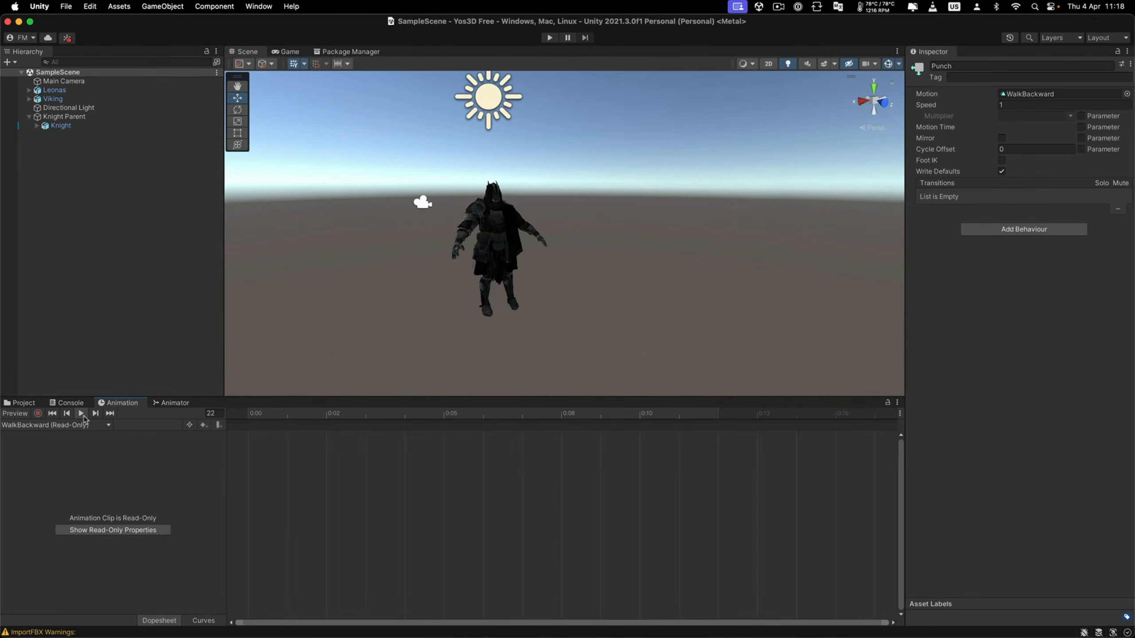
Step: Play the WalkBackward animation on the Knight and examine its movement from near and far
left_click(83, 417)
key("w")
right_click_drag(488, 246, 499, 271)
key("s")
key("s")
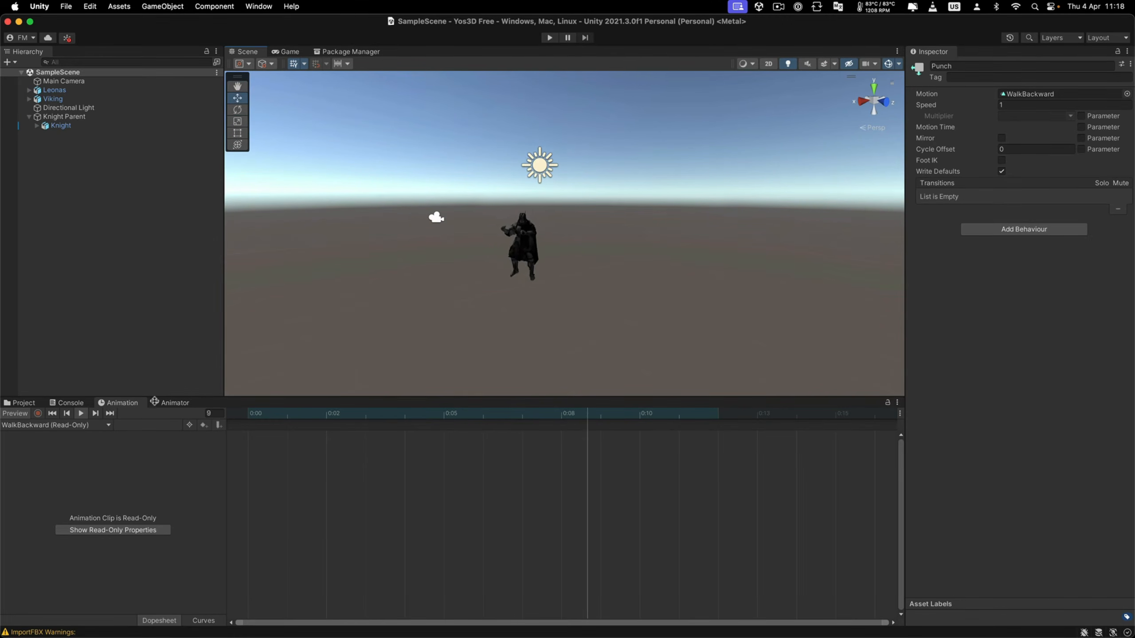
Step: Set the Punch state's motion to the Heavy Fighter pack's Idle clip in the Knight's Animator Controller
left_click(169, 402)
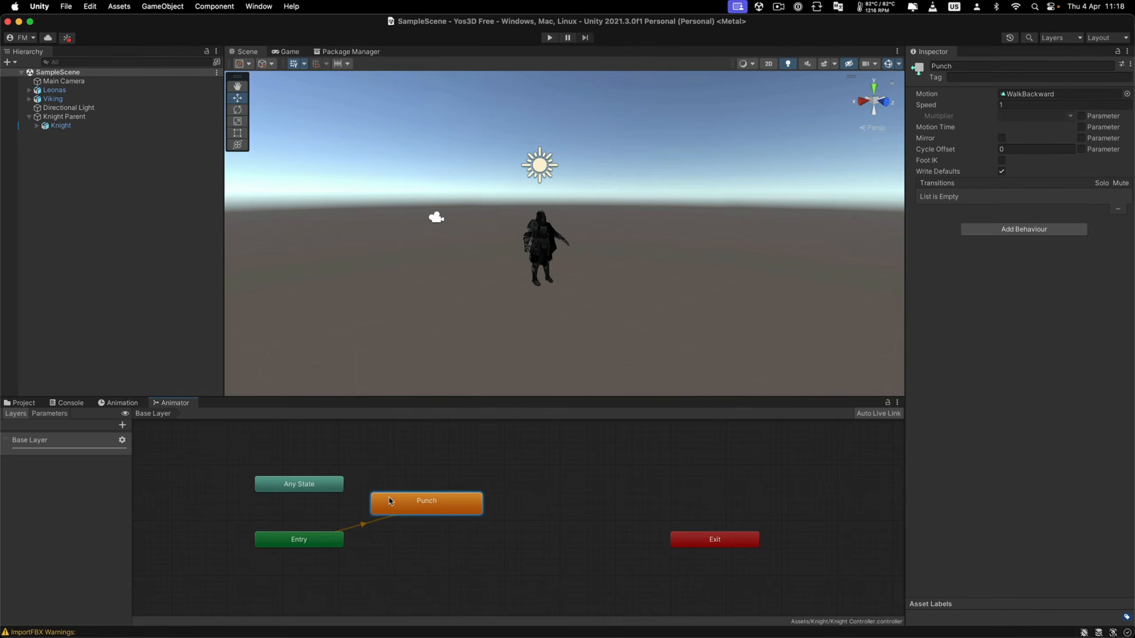
left_click(1126, 95)
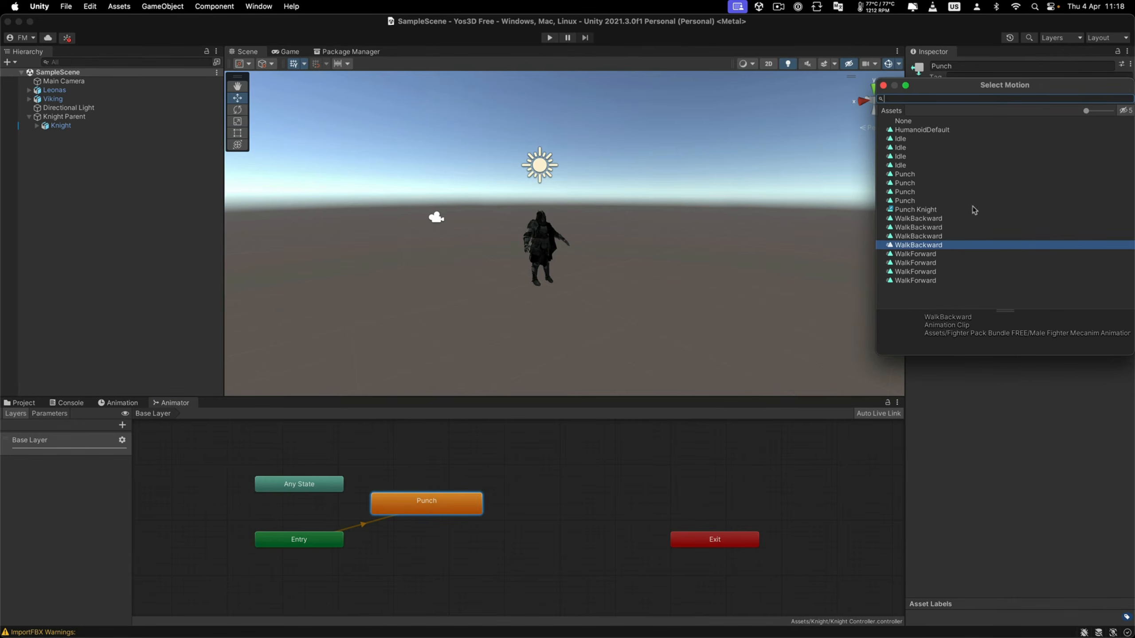
left_click(933, 262)
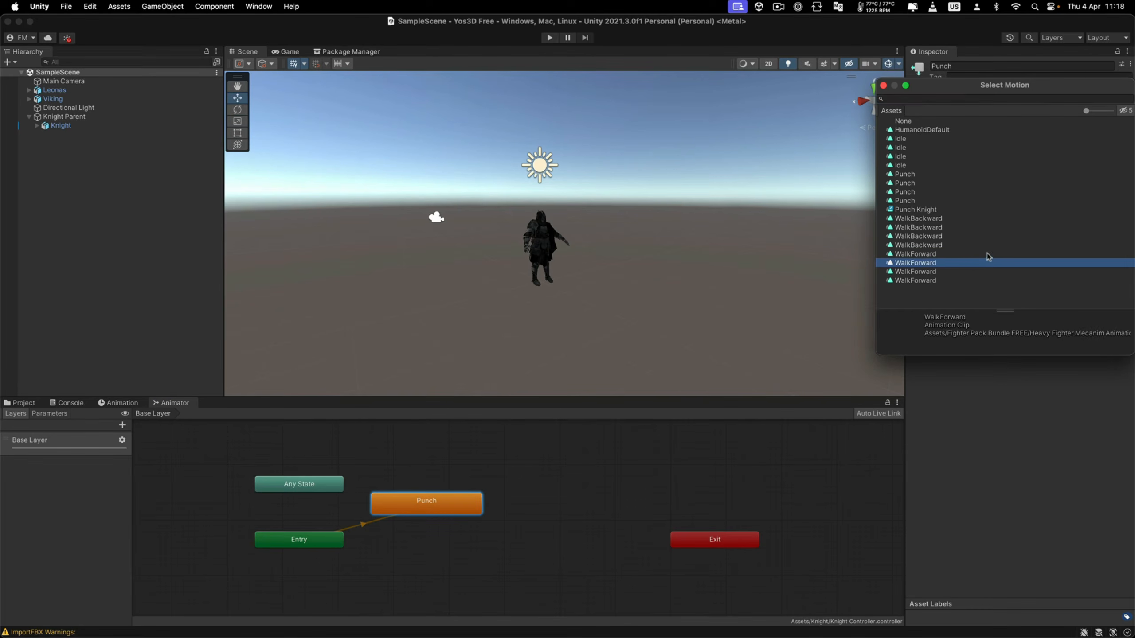
left_click(924, 156)
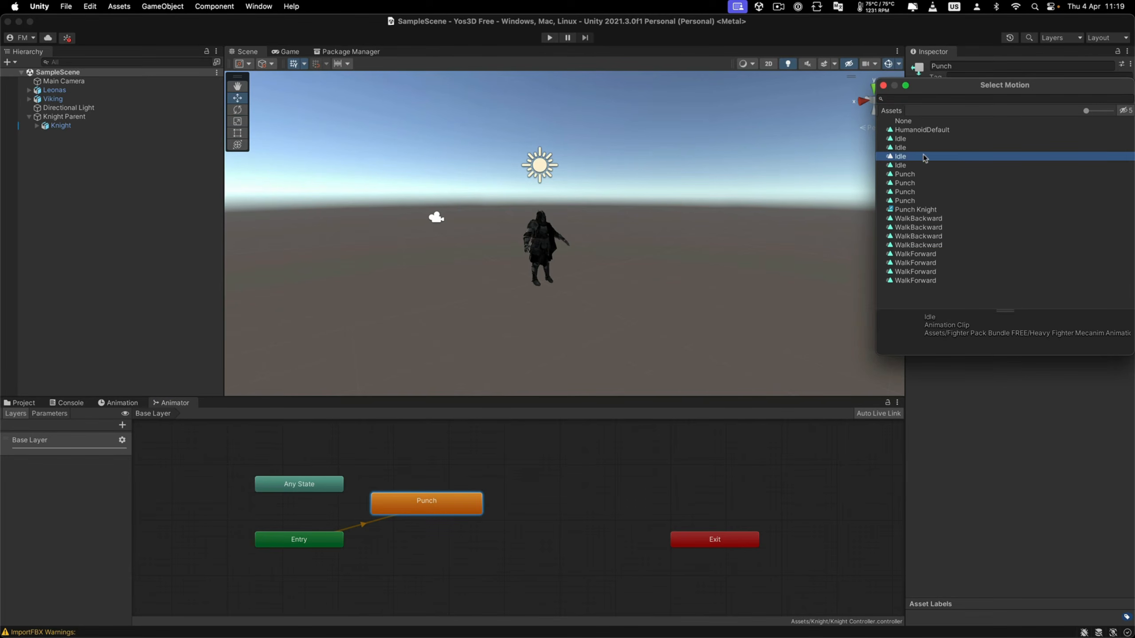
Step: Play the Idle animation on the Knight and examine the pose up close from several angles
left_click(123, 403)
left_click(80, 417)
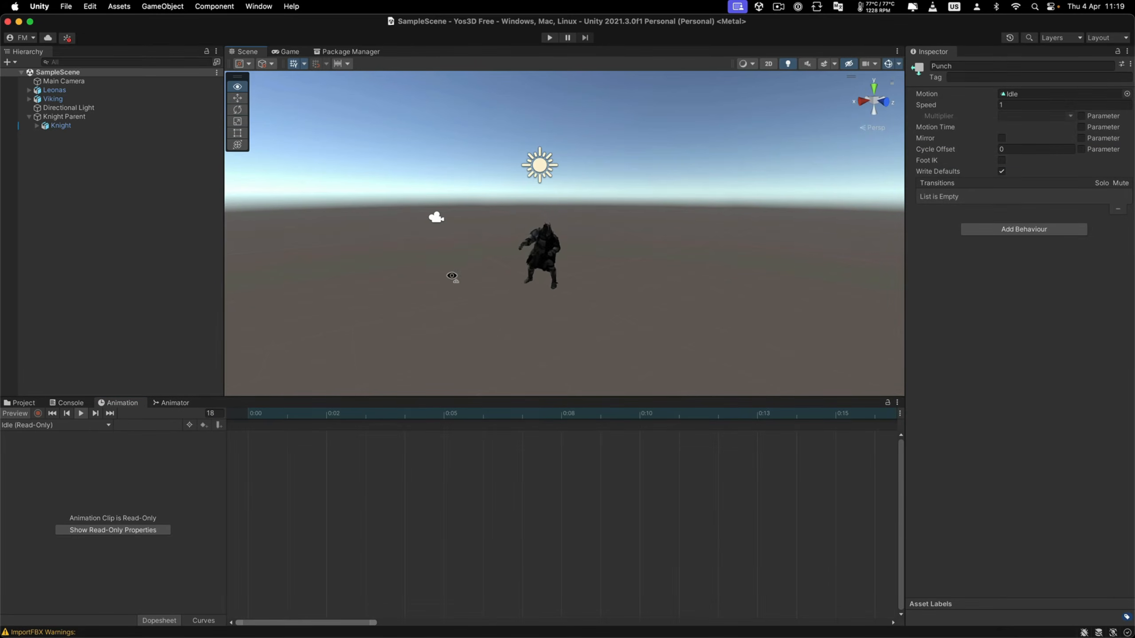
key("w")
right_click_drag(454, 276, 417, 295)
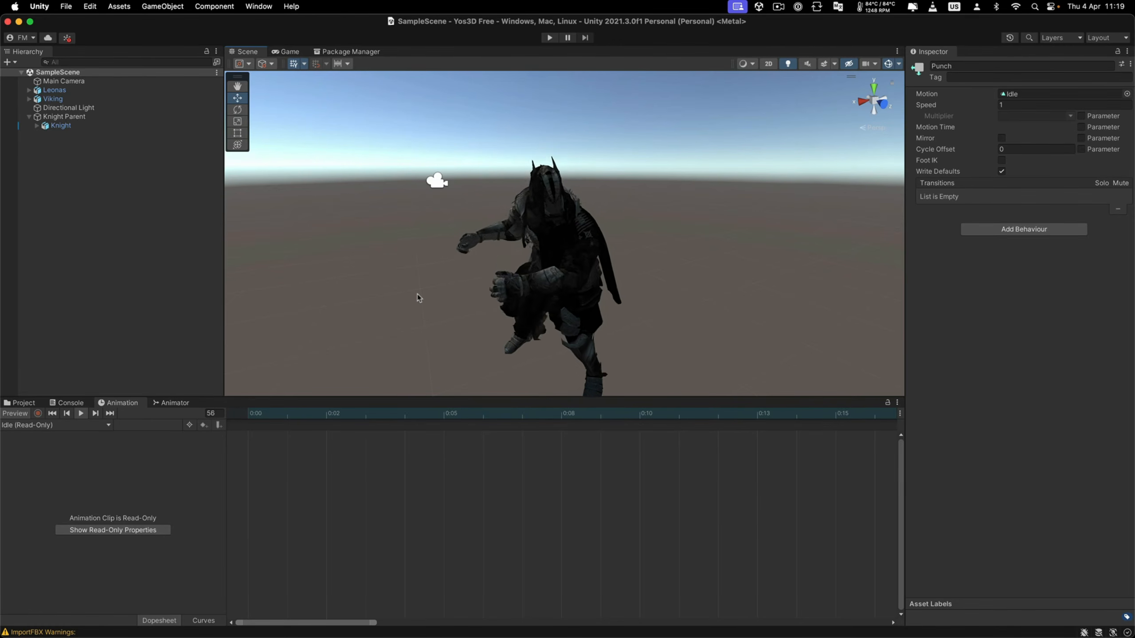
scroll(448, 235, "down", 5)
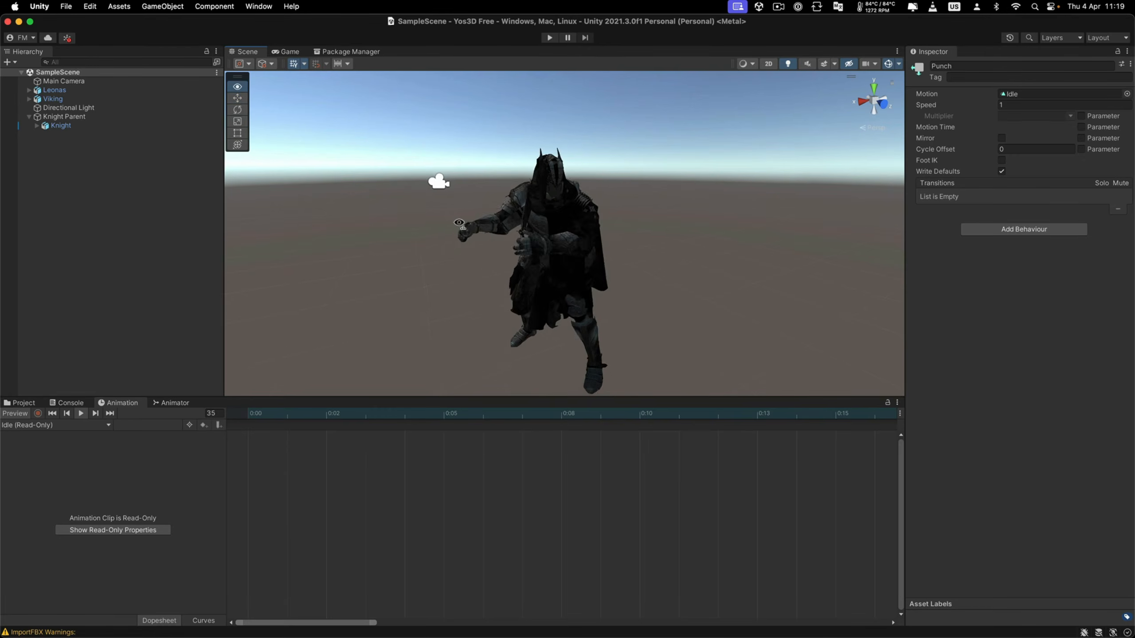
right_click_drag(478, 214, 624, 219)
key("w")
key("s")
key("a")
key("w")
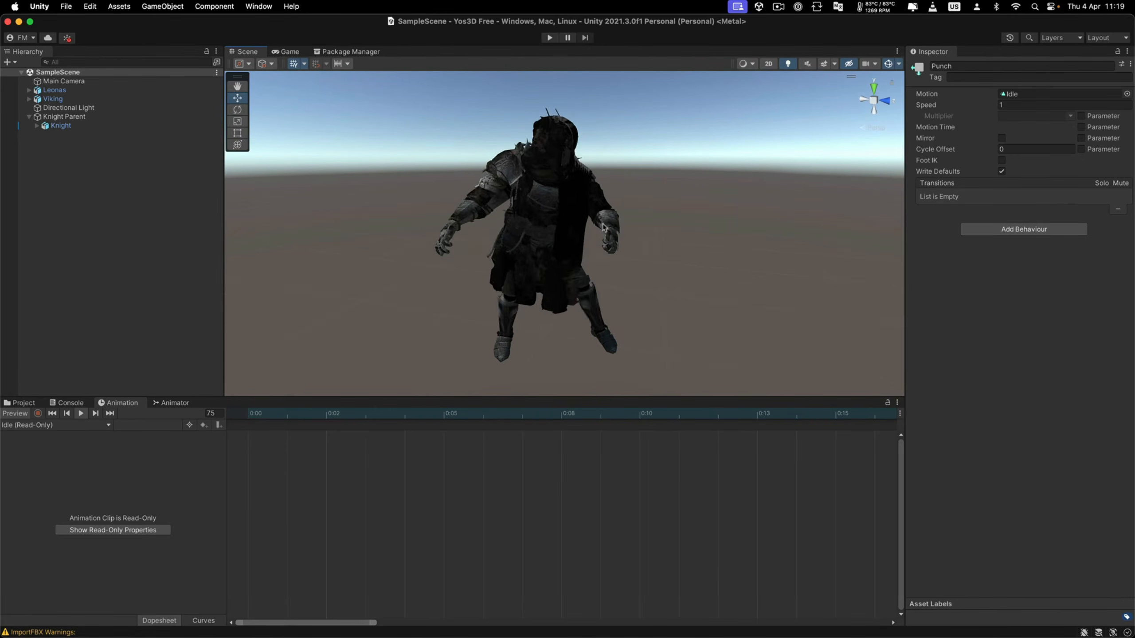
Step: Switch to the Asset Store in Chrome, look over the owned Explosive animation packs, and return to Unity
left_click(23, 402)
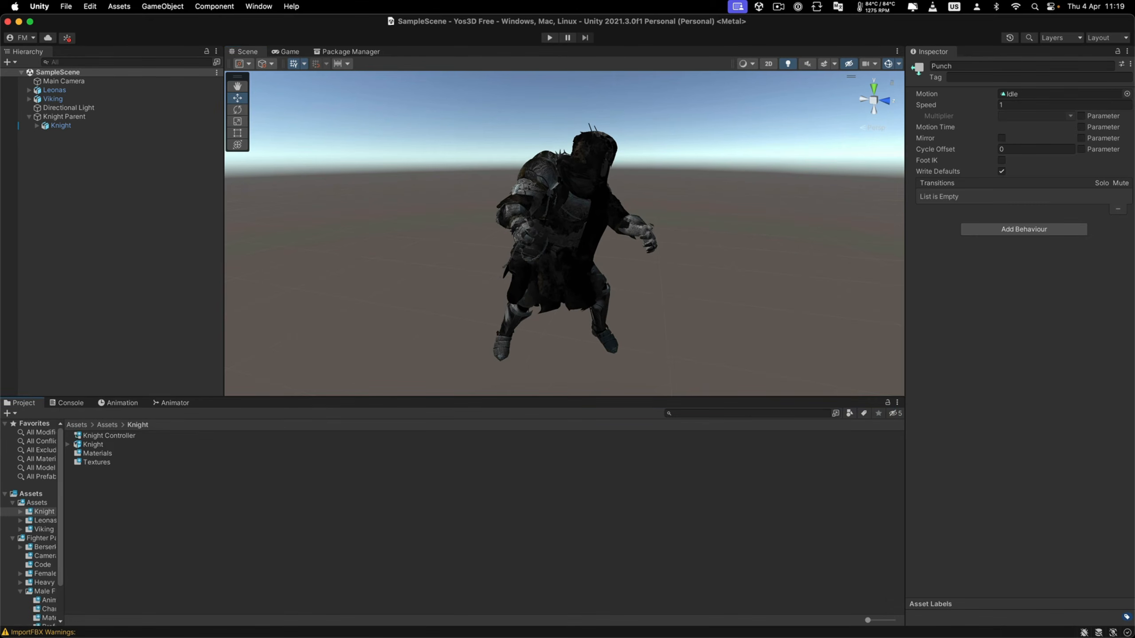
key("super+Tab")
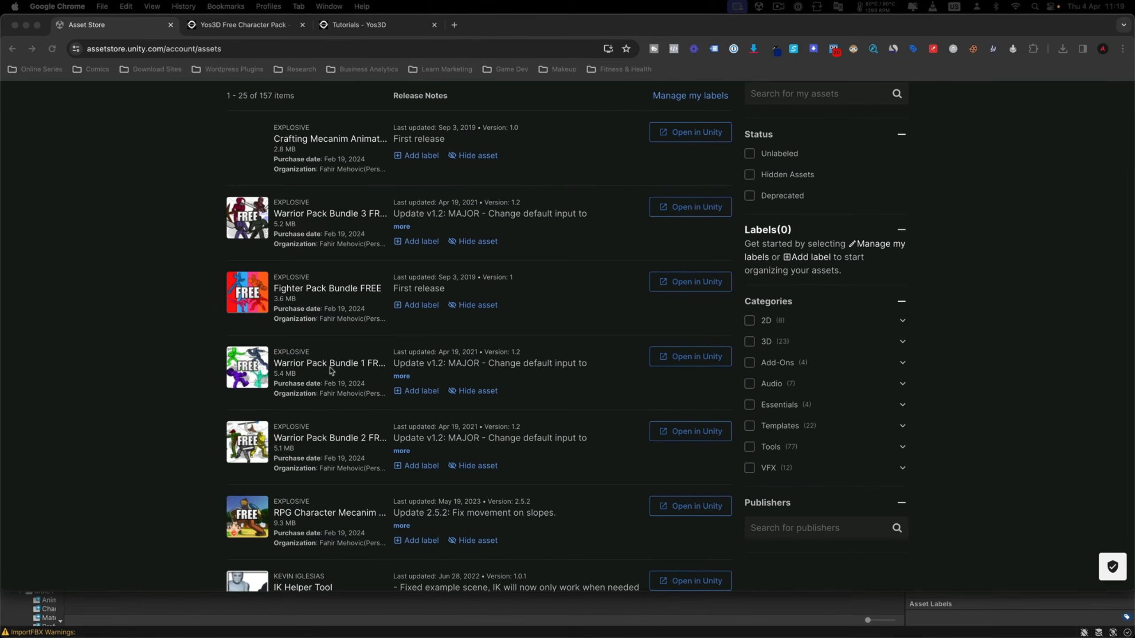
scroll(339, 377, "down", 1)
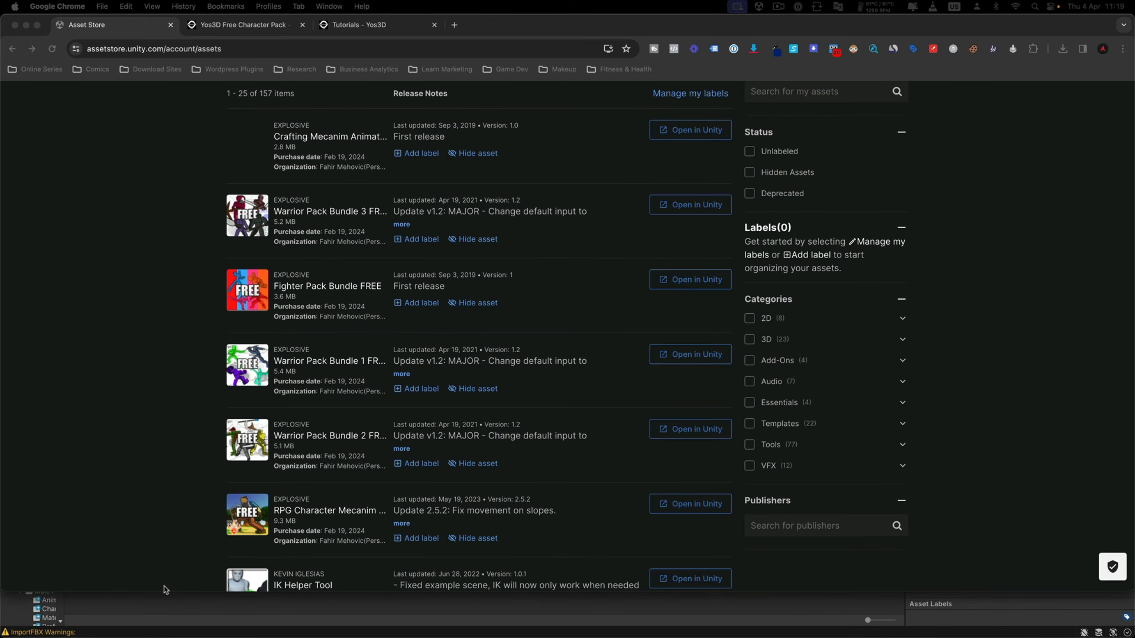
left_click(155, 603)
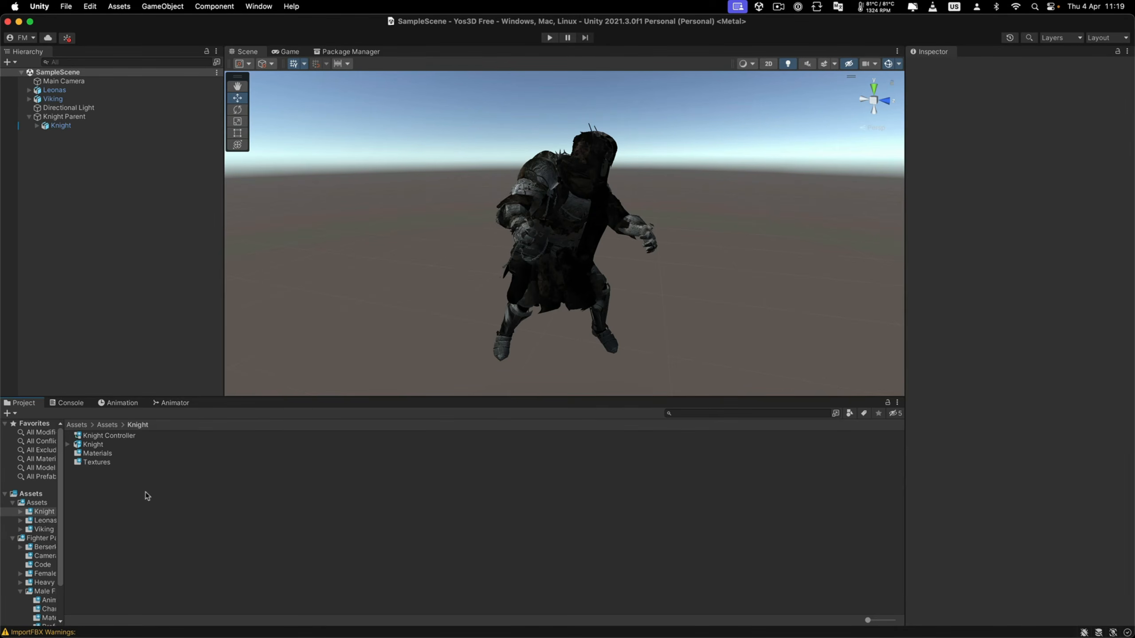
Step: Check the Knight model's Rig import settings, keeping Humanoid as the animation type
left_click(125, 406)
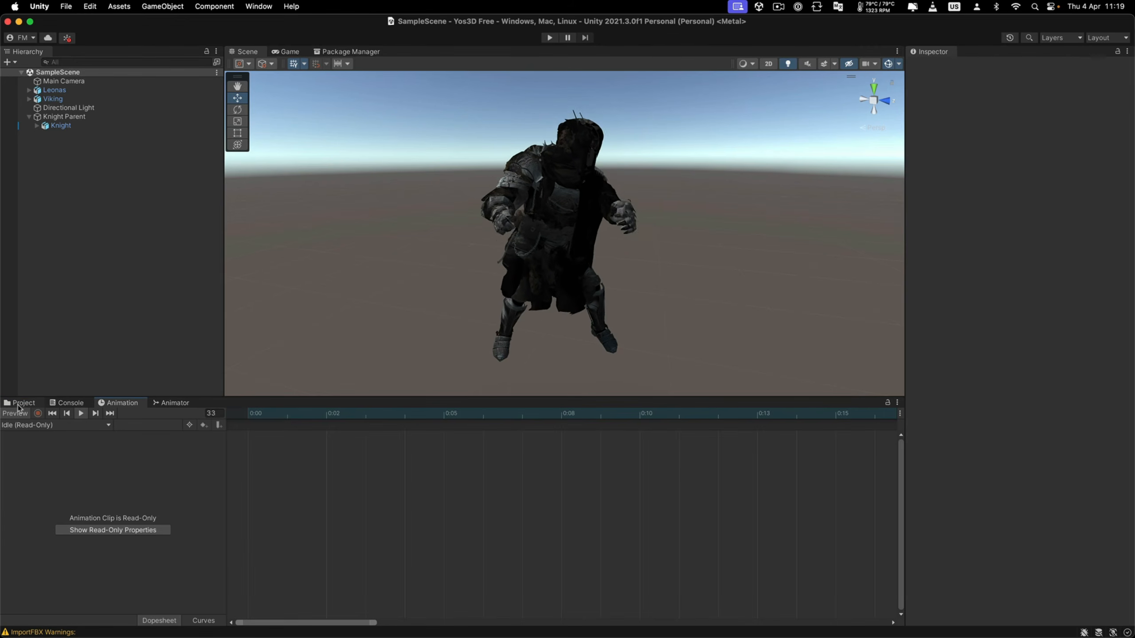
left_click(20, 404)
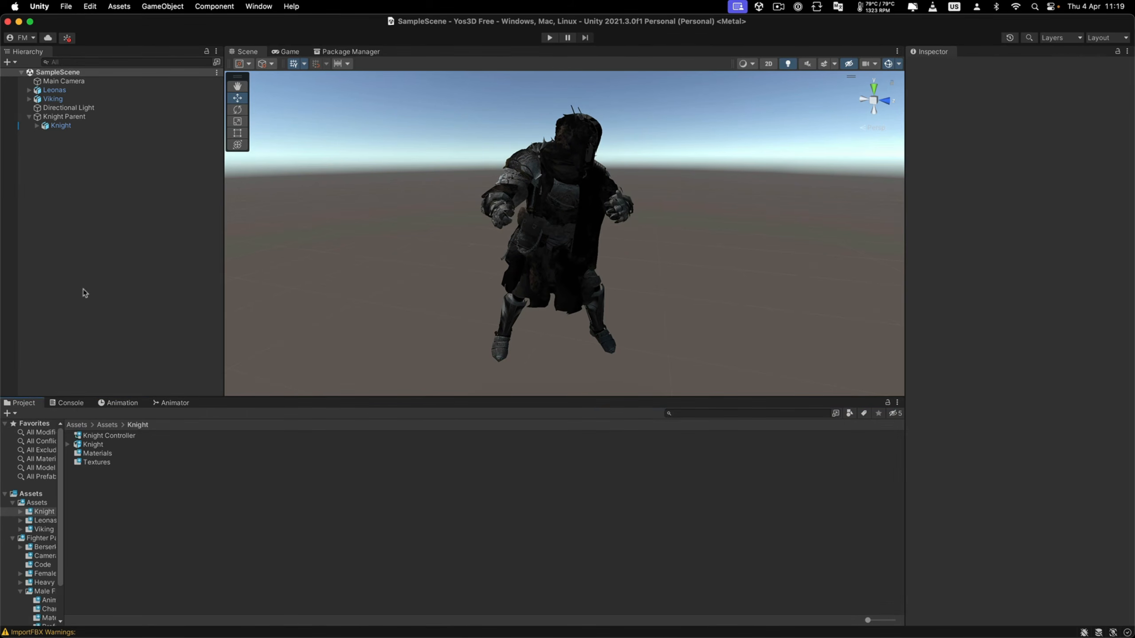
left_click(88, 445)
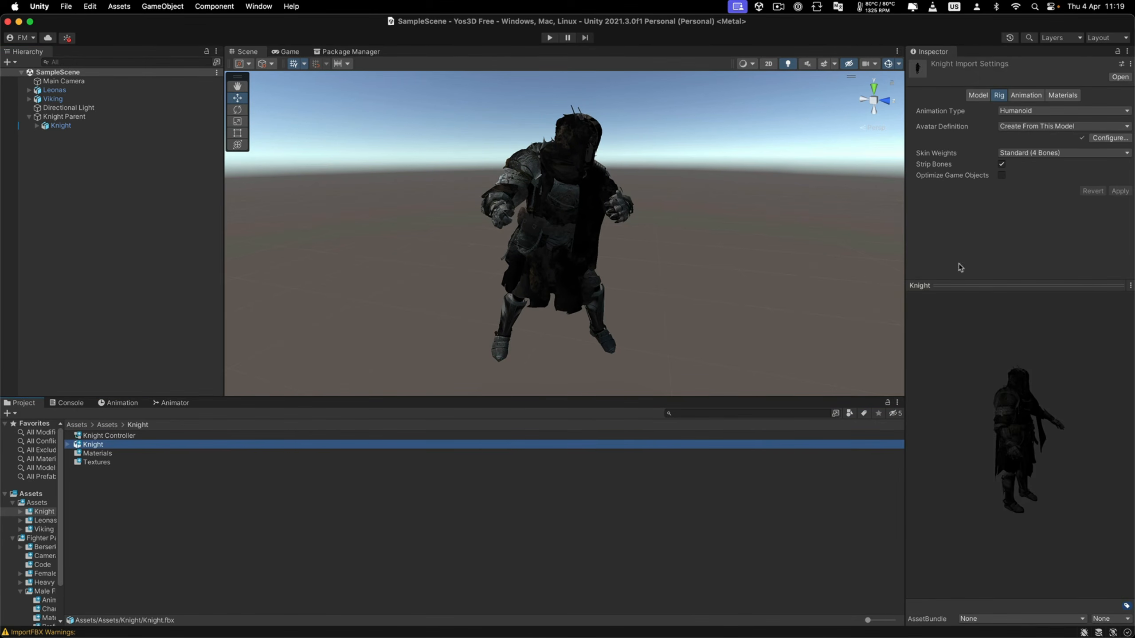
left_click(1030, 117)
left_click(1030, 213)
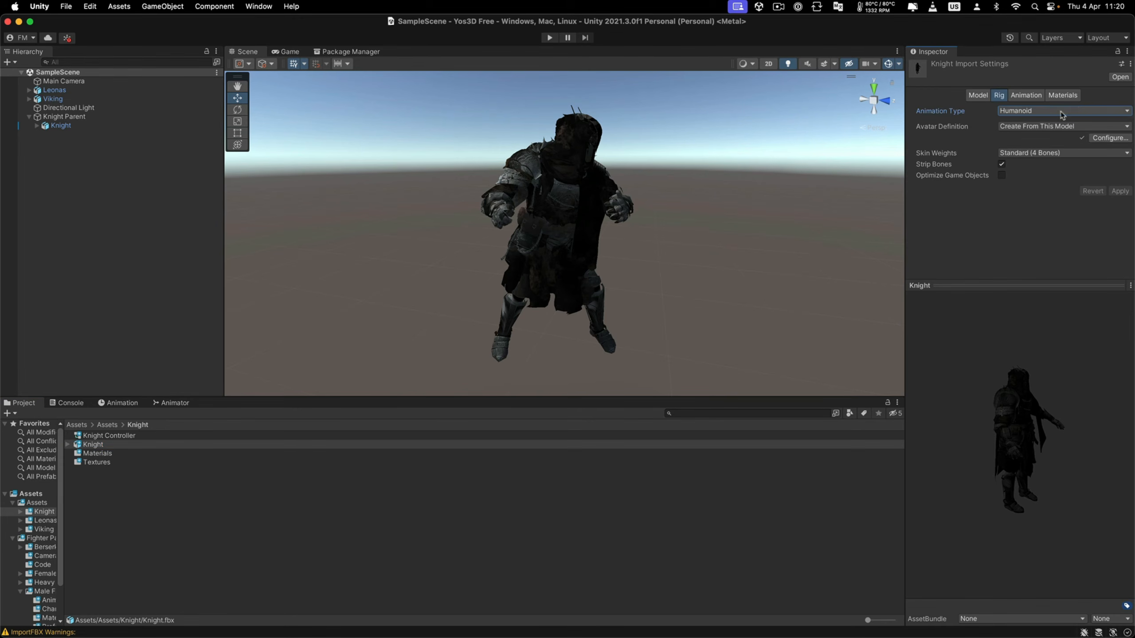
left_click(173, 412)
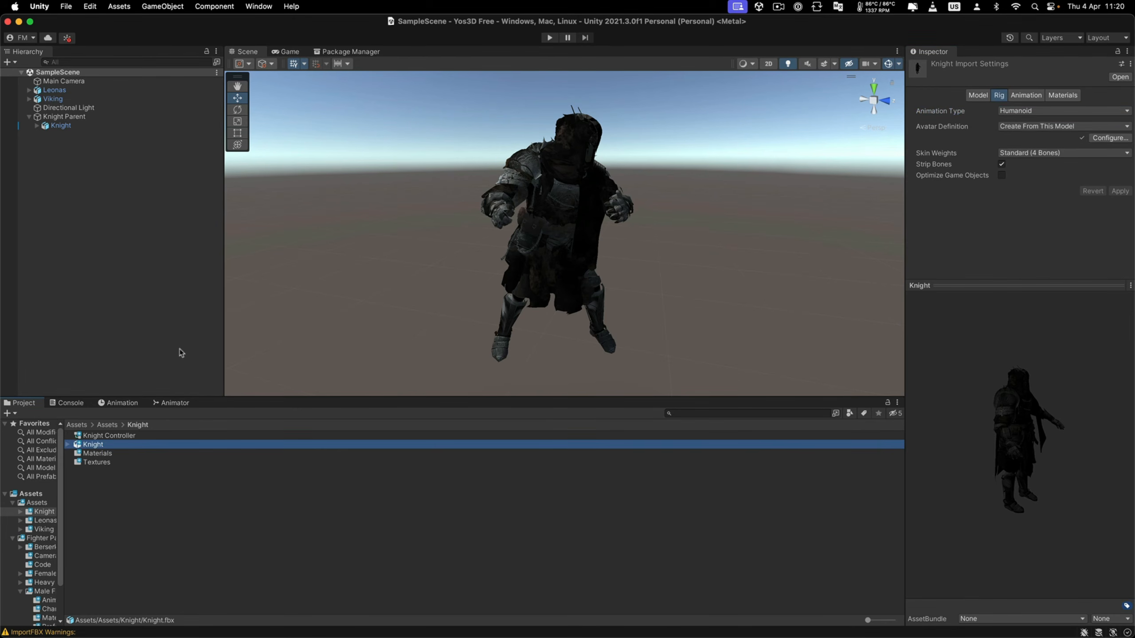
left_click(179, 349)
Step: Switch to Chrome and look through the Yos3D Free Character Pack page, including its gallery and import tutorial section
key("super+Tab")
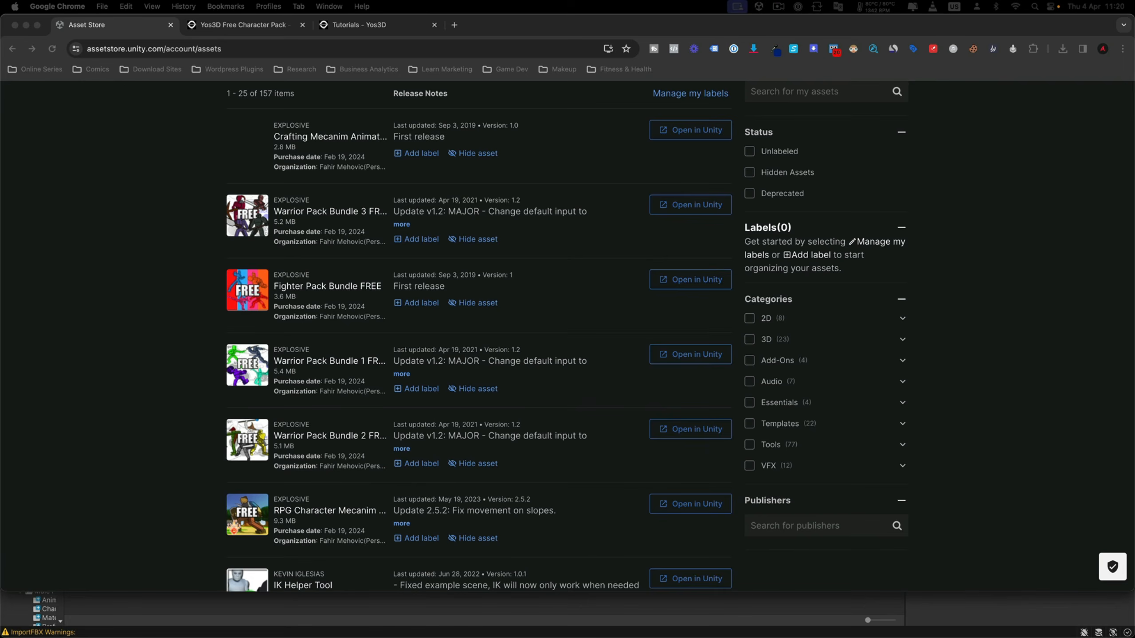
left_click(264, 24)
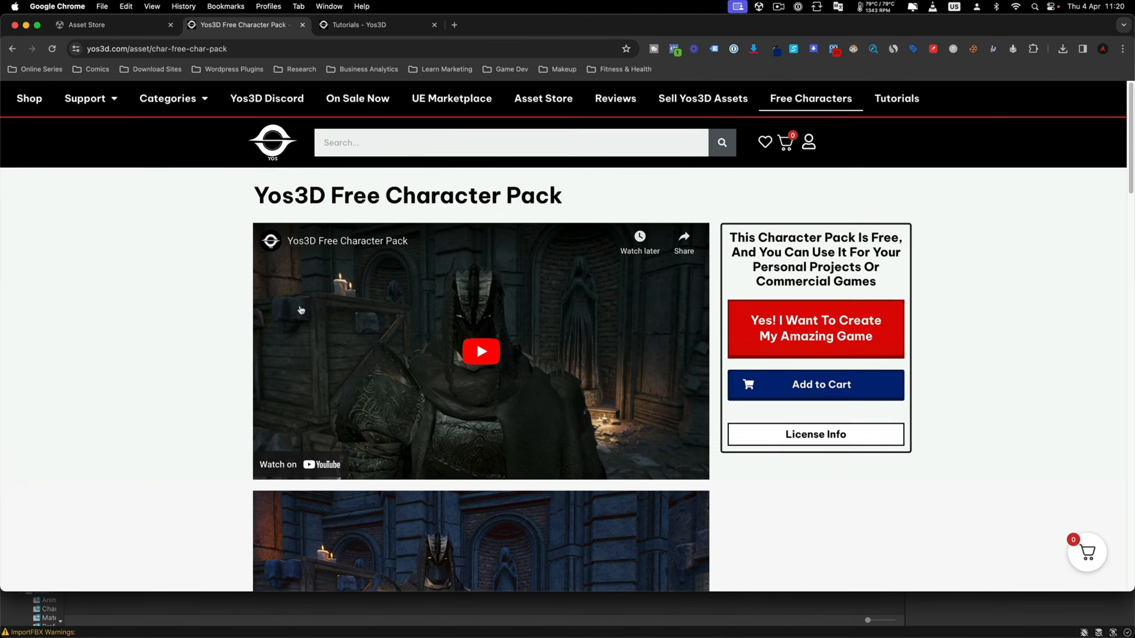
scroll(248, 308, "down", 10)
scroll(249, 309, "up", 4)
scroll(248, 308, "down", 10)
scroll(248, 308, "up", 6)
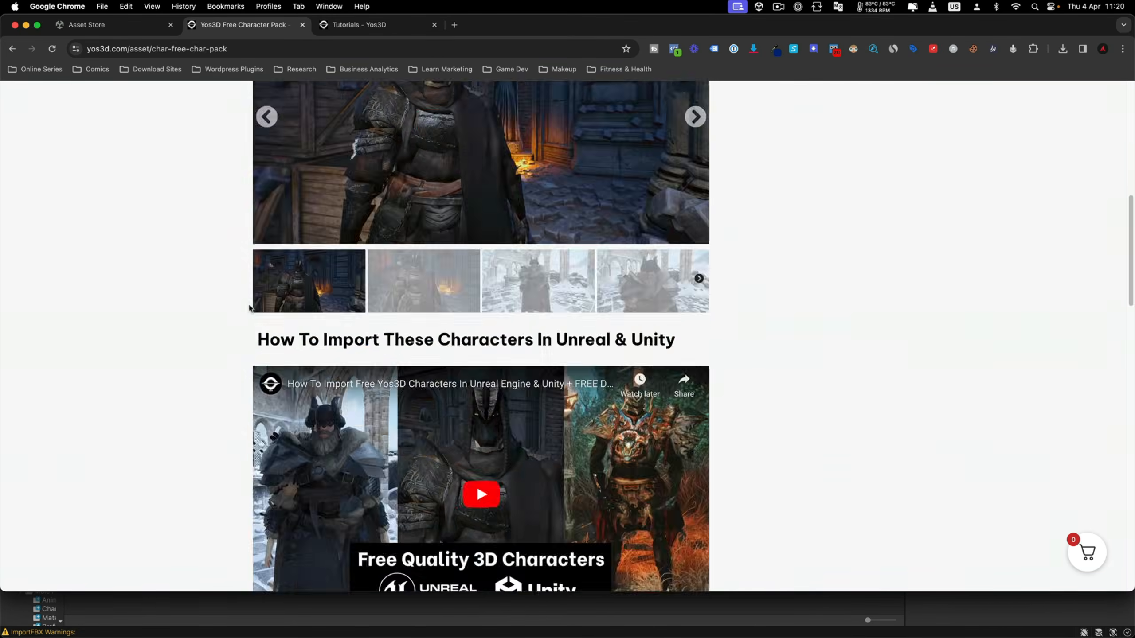
scroll(248, 308, "down", 5)
scroll(248, 308, "up", 15)
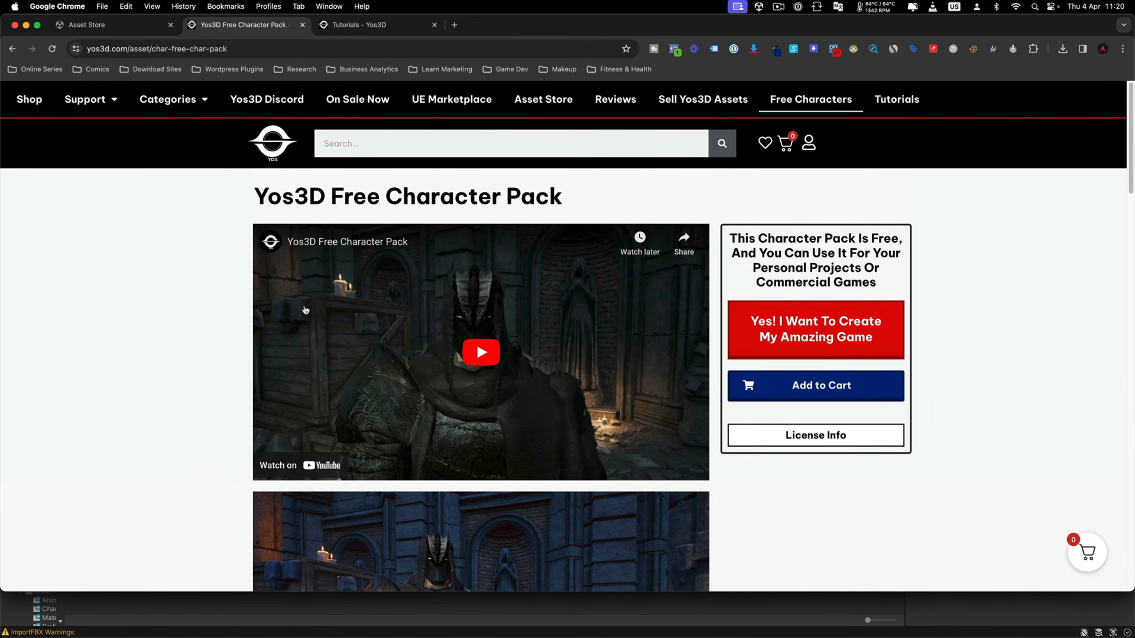
Step: Open the Yos3D shop in a new browser tab and browse its listings down to the Weapons section
middle_click(34, 101)
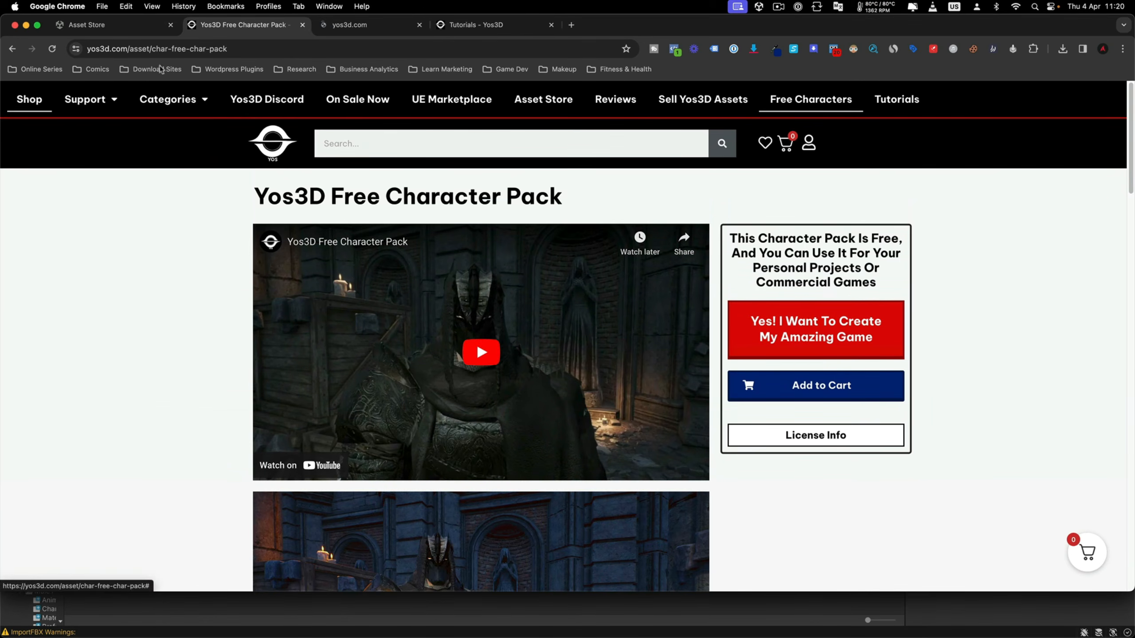
left_click(346, 29)
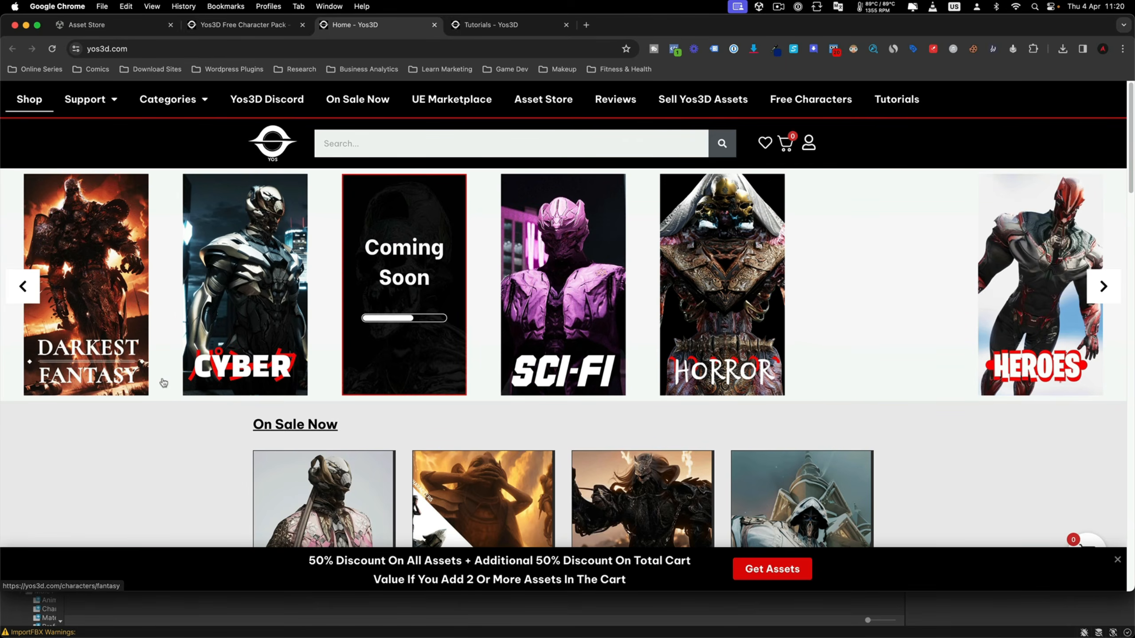
scroll(166, 378, "down", 5)
scroll(167, 378, "down", 15)
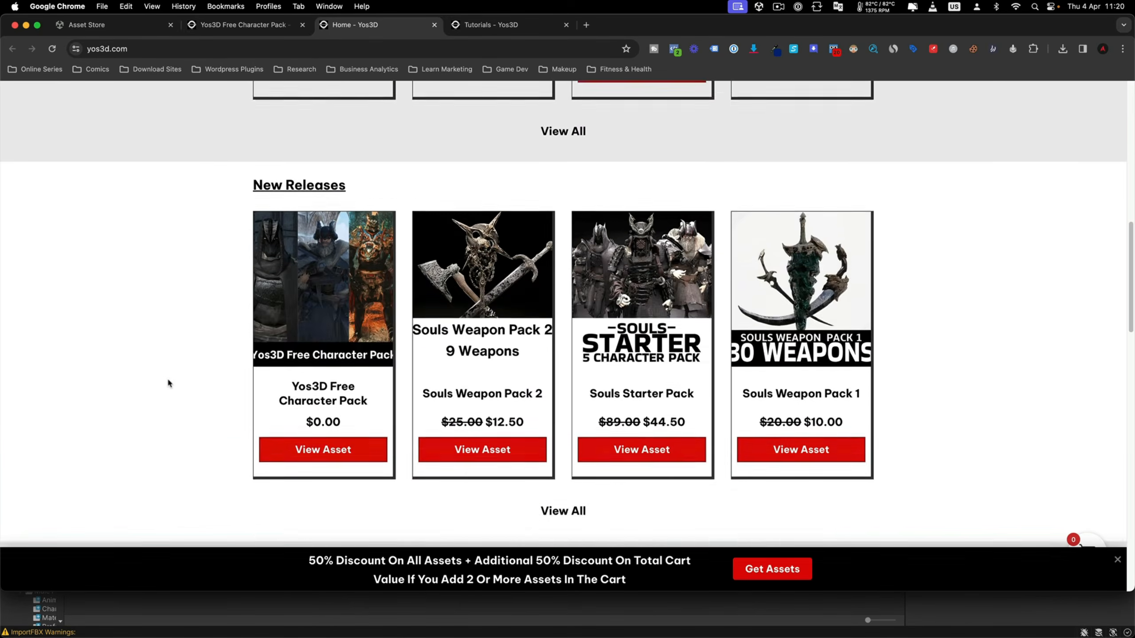
scroll(169, 380, "down", 7)
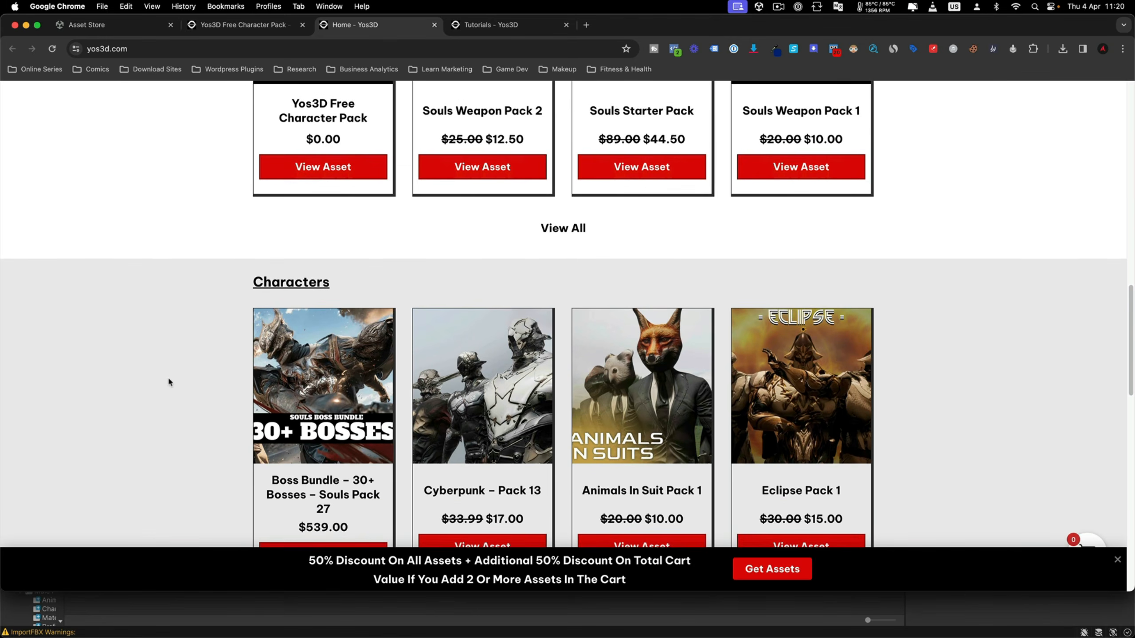
scroll(168, 381, "down", 10)
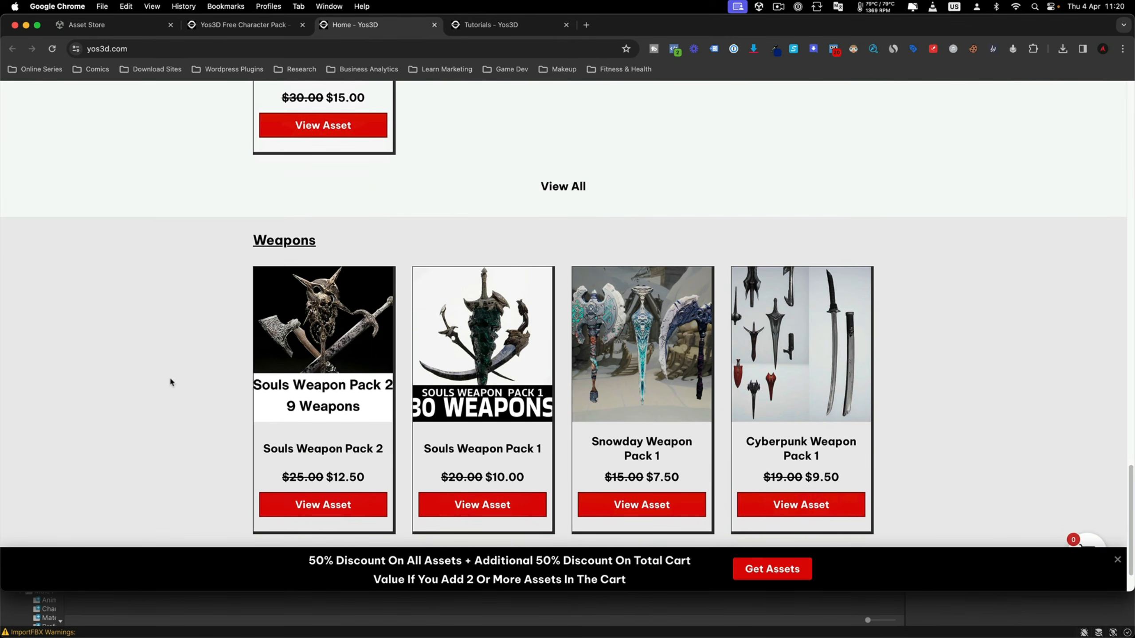
Step: Dismiss the discount banner and look through the shop's On Sale Now and New Releases sections
left_click(1116, 560)
scroll(183, 352, "down", 2)
scroll(181, 349, "up", 20)
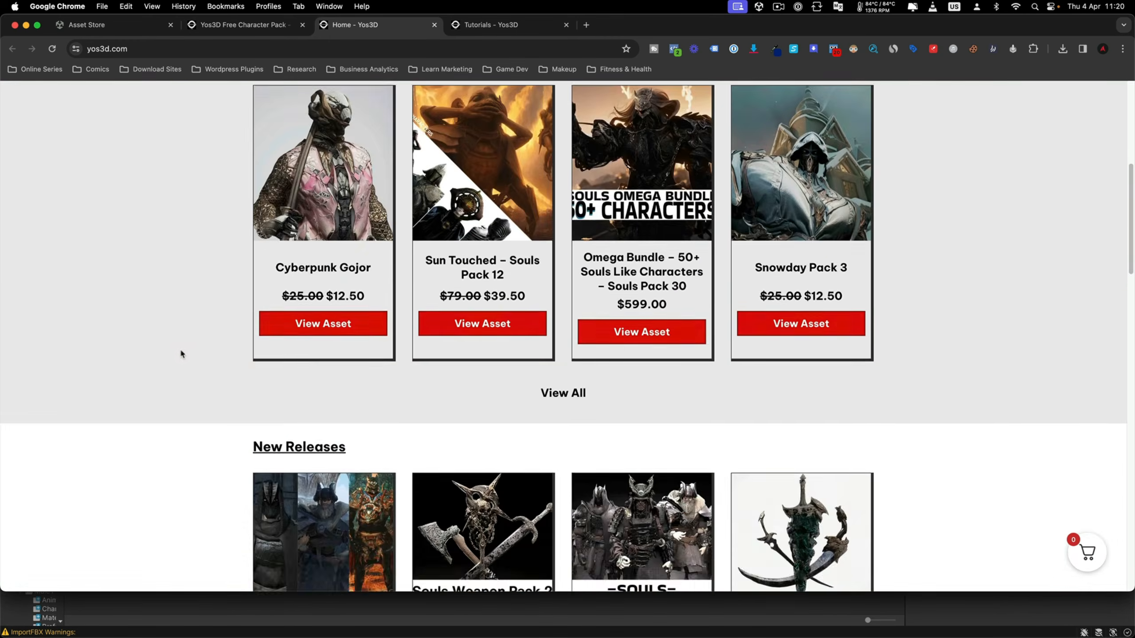
scroll(190, 367, "down", 8)
scroll(194, 380, "up", 10)
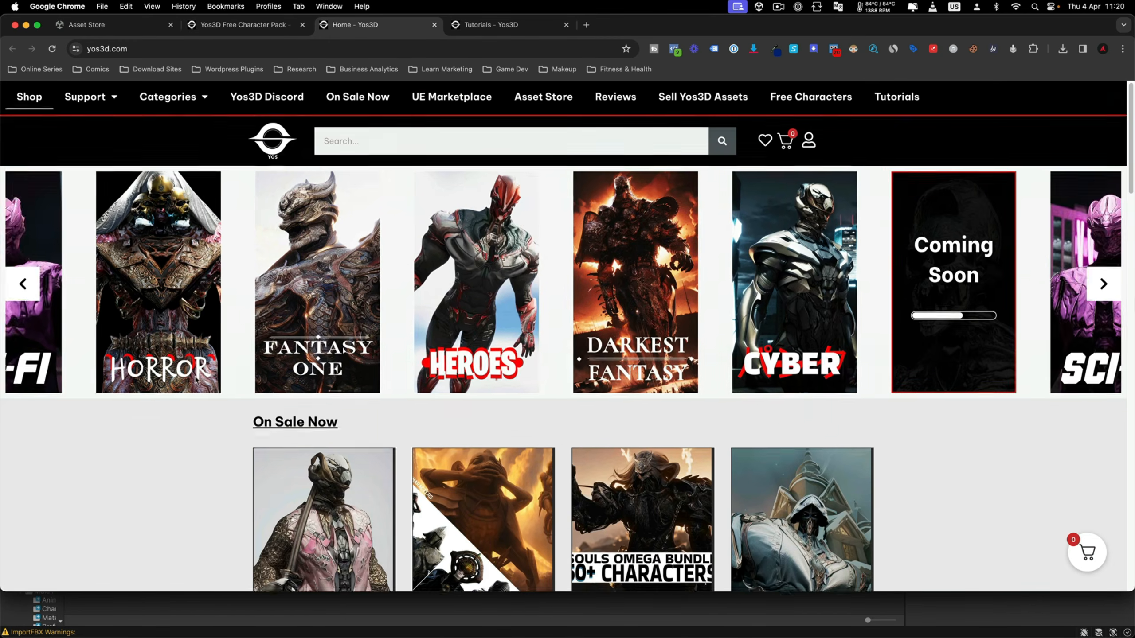
scroll(201, 377, "down", 11)
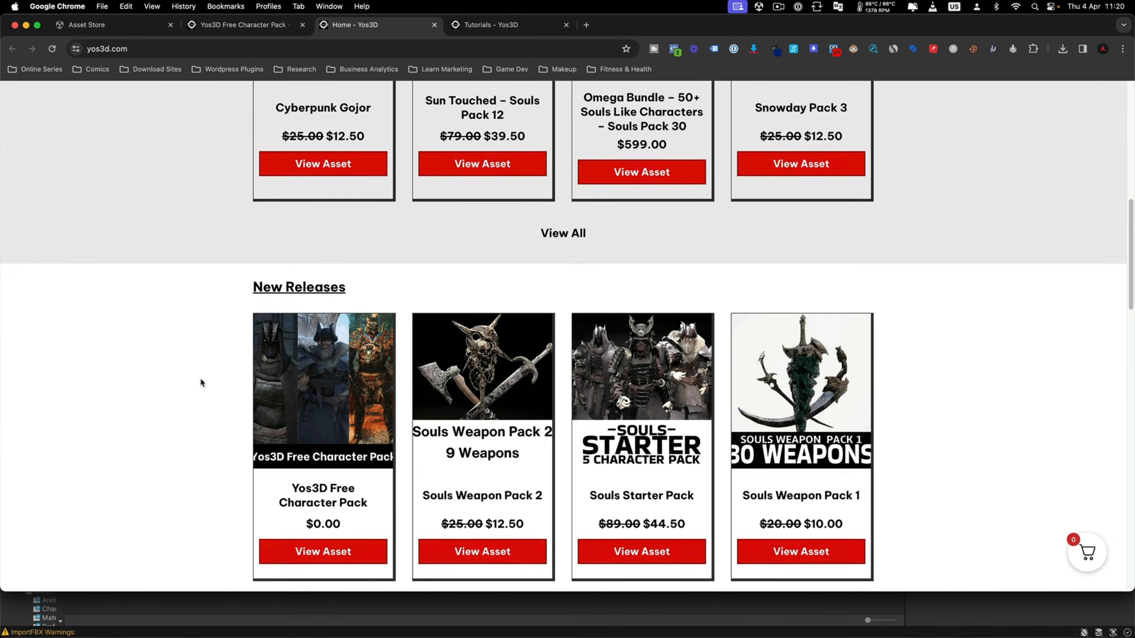
scroll(201, 381, "up", 4)
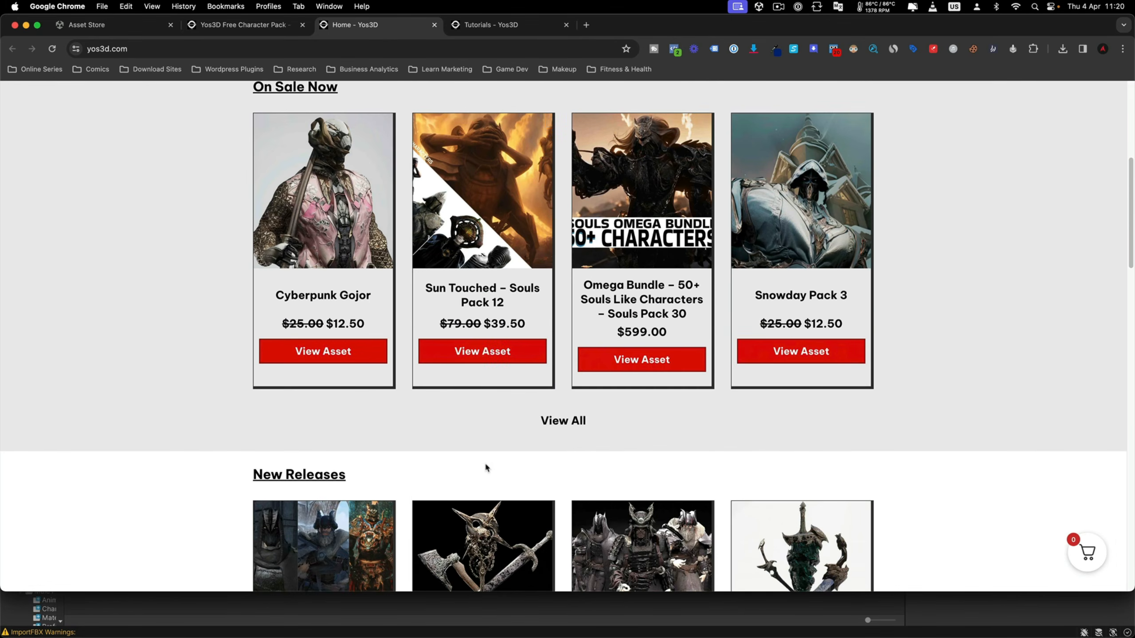
Step: Show all On Sale Now assets and open Cyberpunk Pack 4, Pack 10 and Pack 1 in separate browser tabs
left_click(570, 430)
scroll(372, 370, "down", 4)
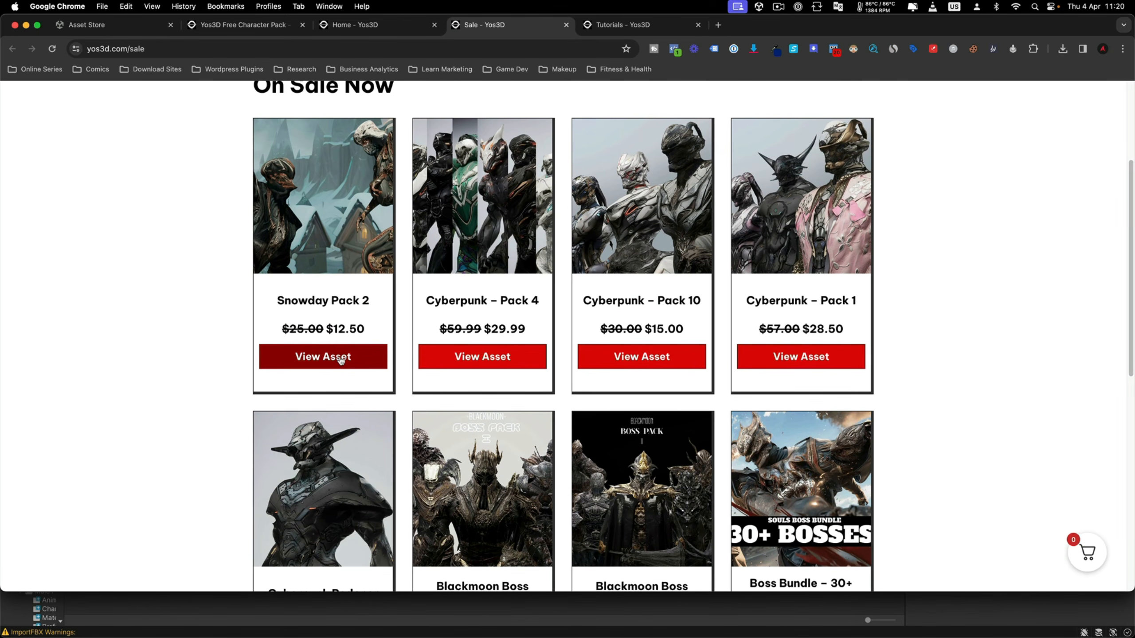
left_click(483, 357, "super")
left_click(641, 358, "super")
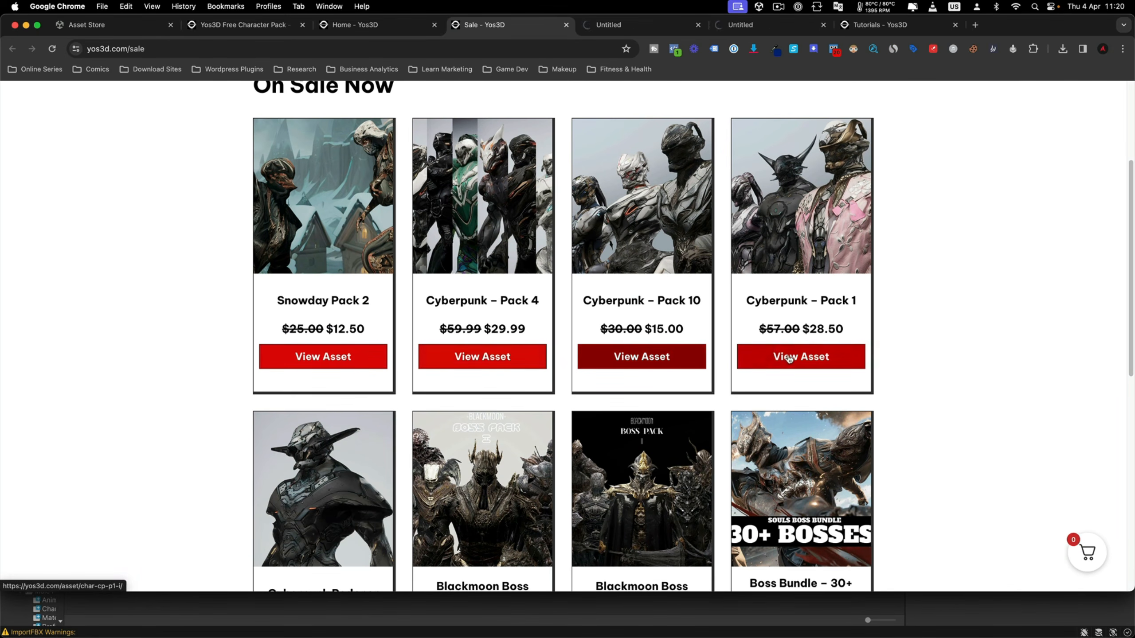
left_click(801, 358, "super")
Step: Add Cyberpunk Pack 4 and Cyberpunk Pack 10 to the cart, then close the cart overview
left_click(616, 24)
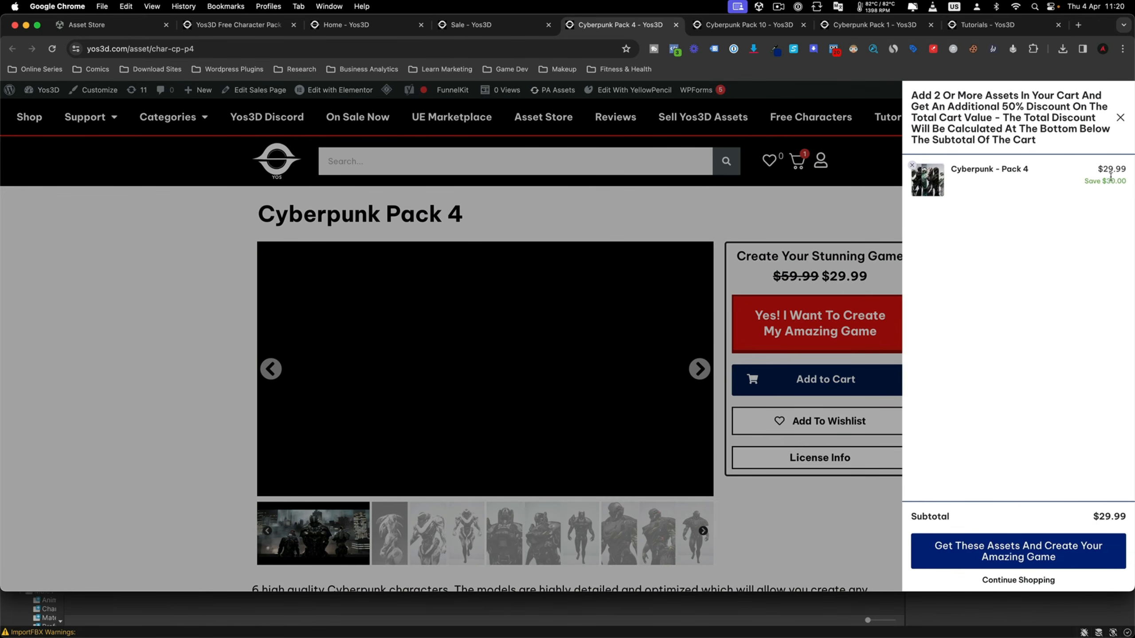
key("ctrl+Tab")
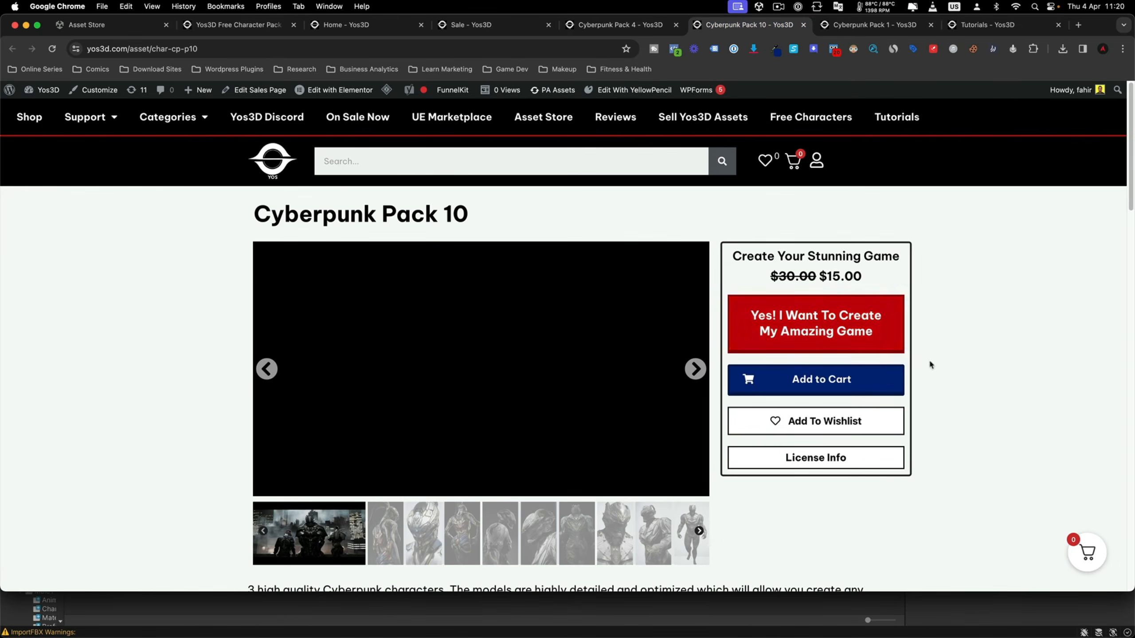
left_click(854, 380)
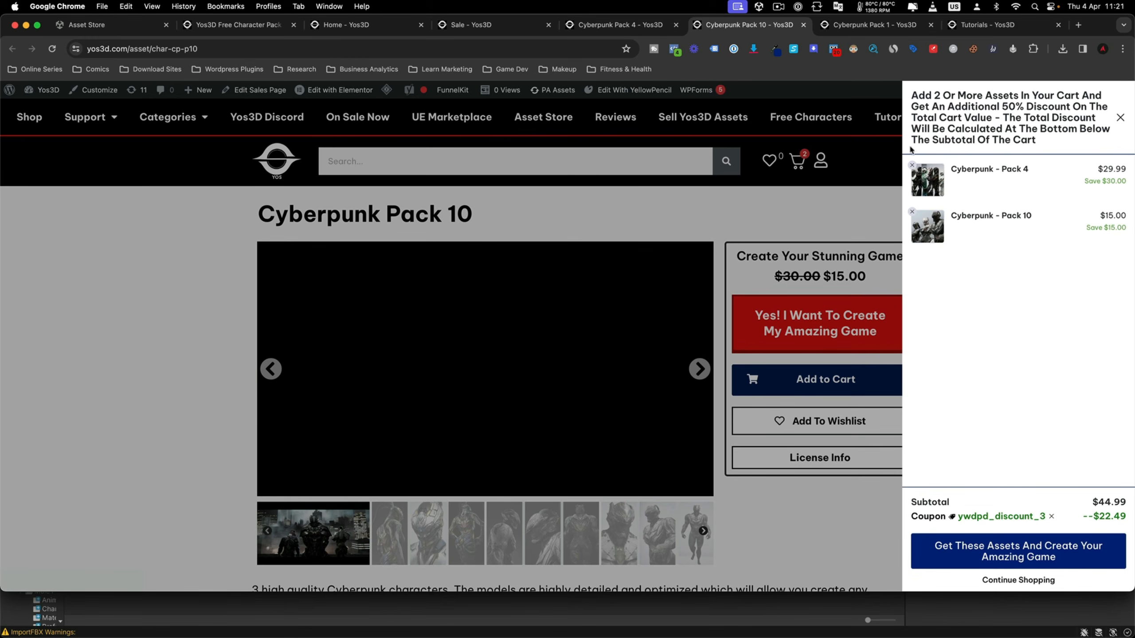
left_click(789, 221)
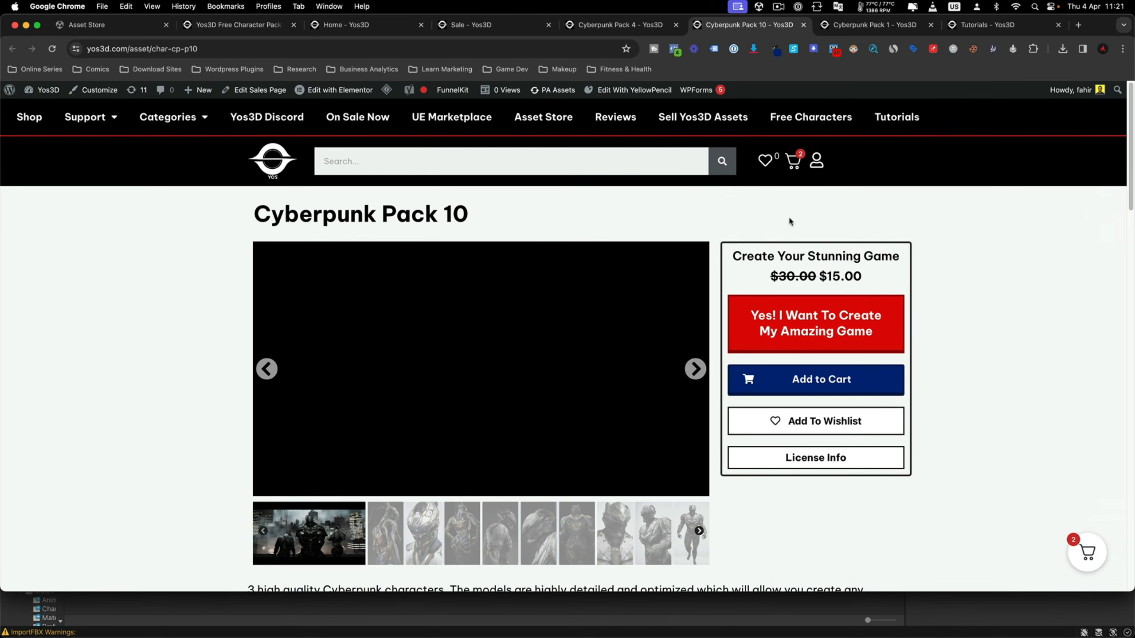